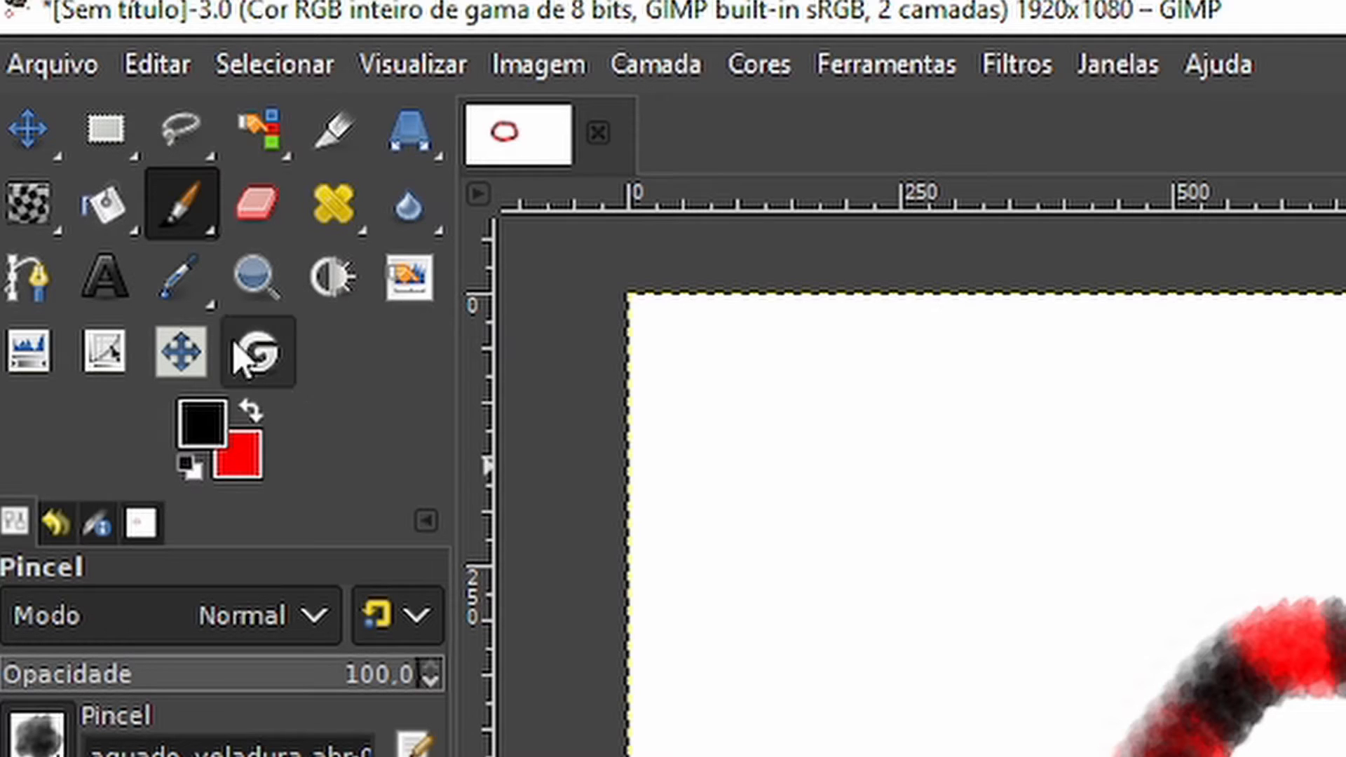
pyautogui.rightClick(209, 303)
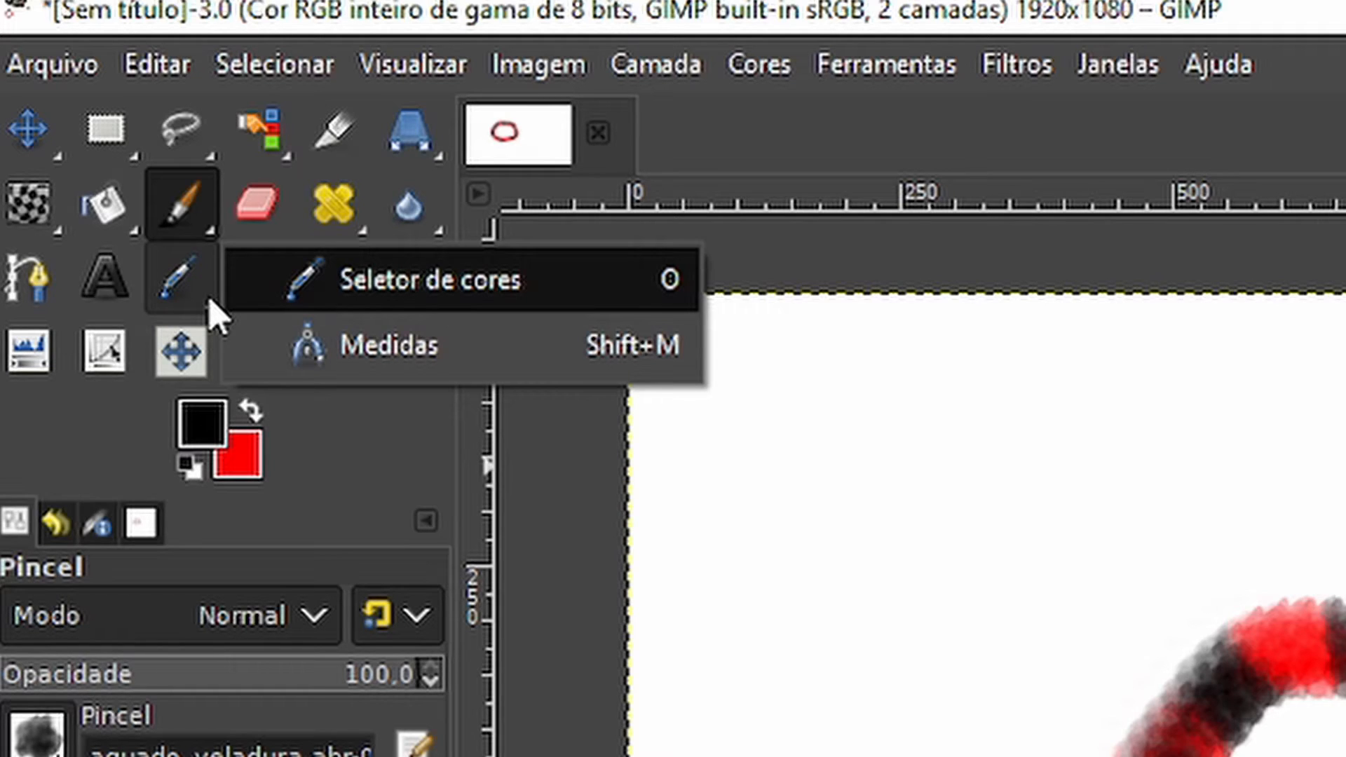
pyautogui.rightClick(361, 218)
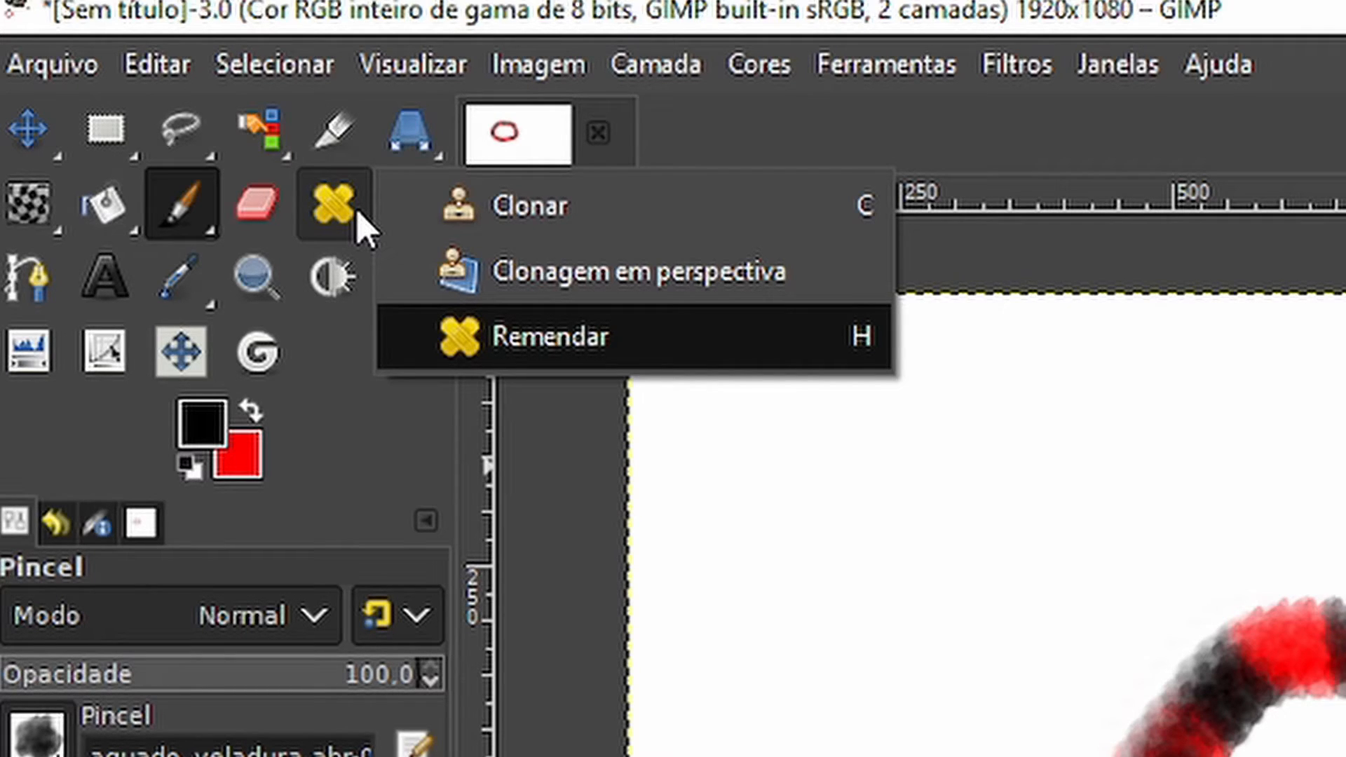
pyautogui.moveTo(33, 228)
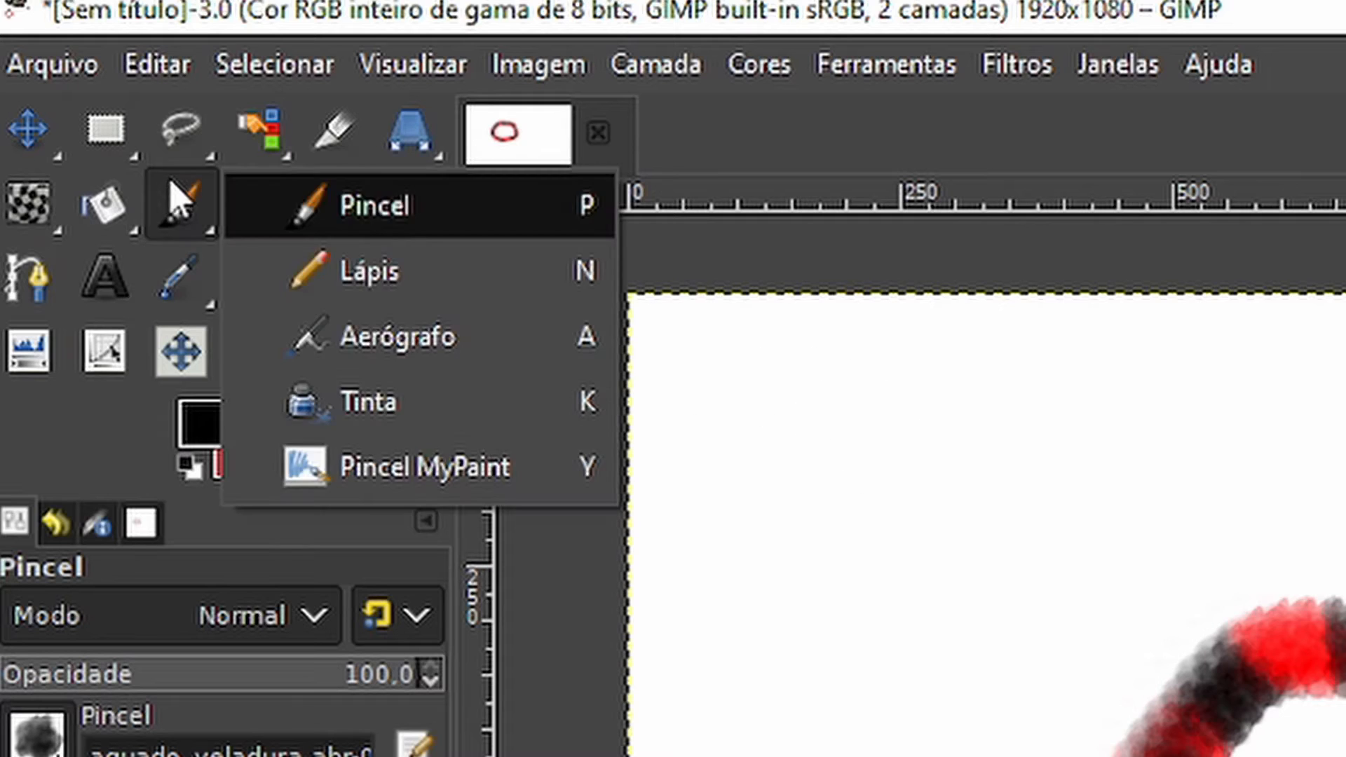
pyautogui.moveTo(105, 129)
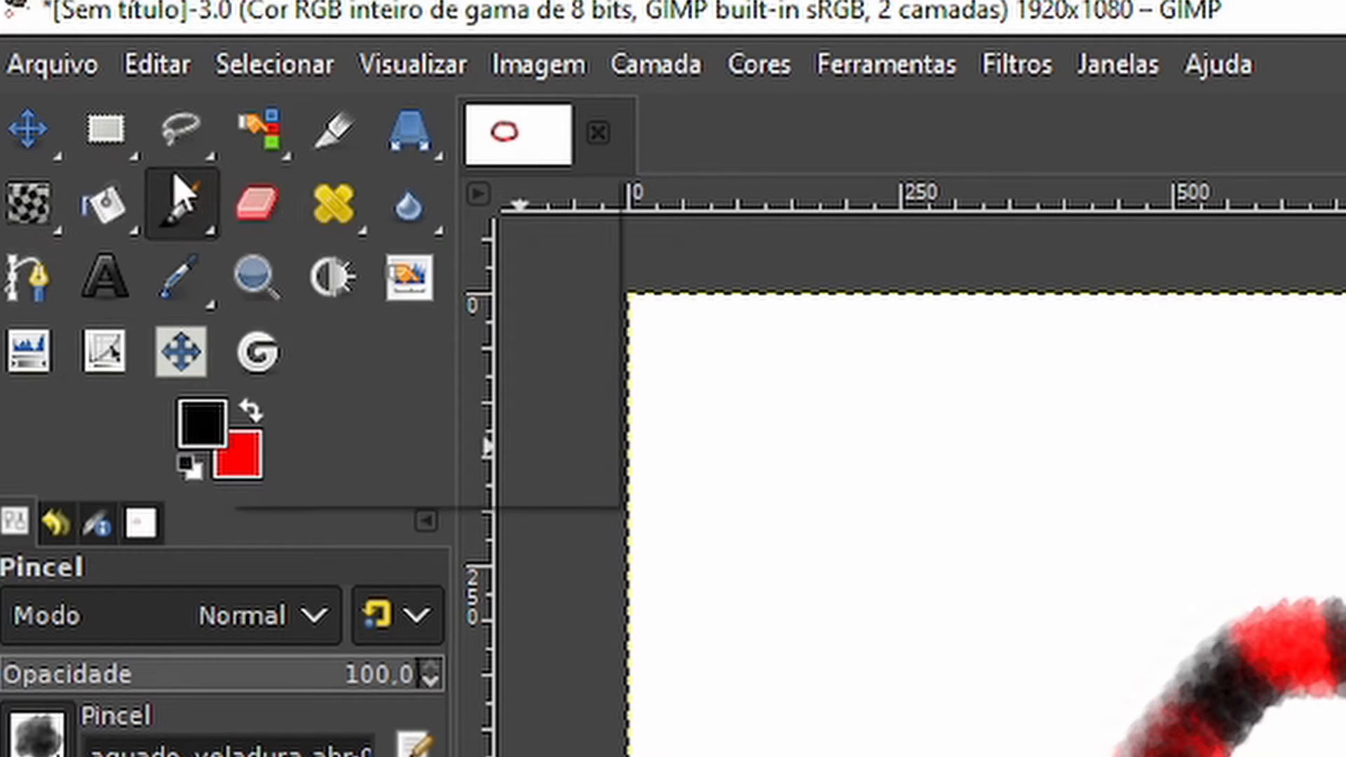
# Turn off the grouping of tools (Mostrar ferramentas em grupos) in the toolbox preferences
pyautogui.click(160, 64)
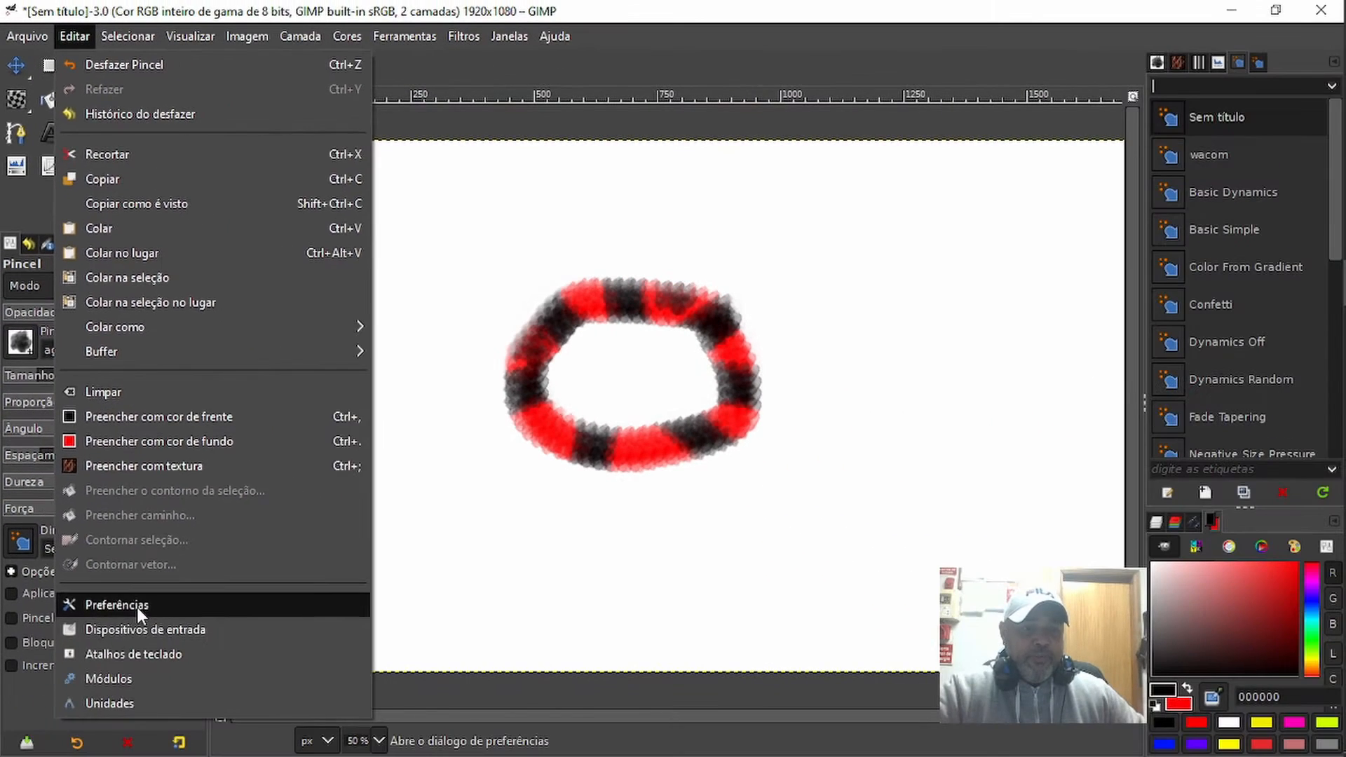
pyautogui.click(137, 607)
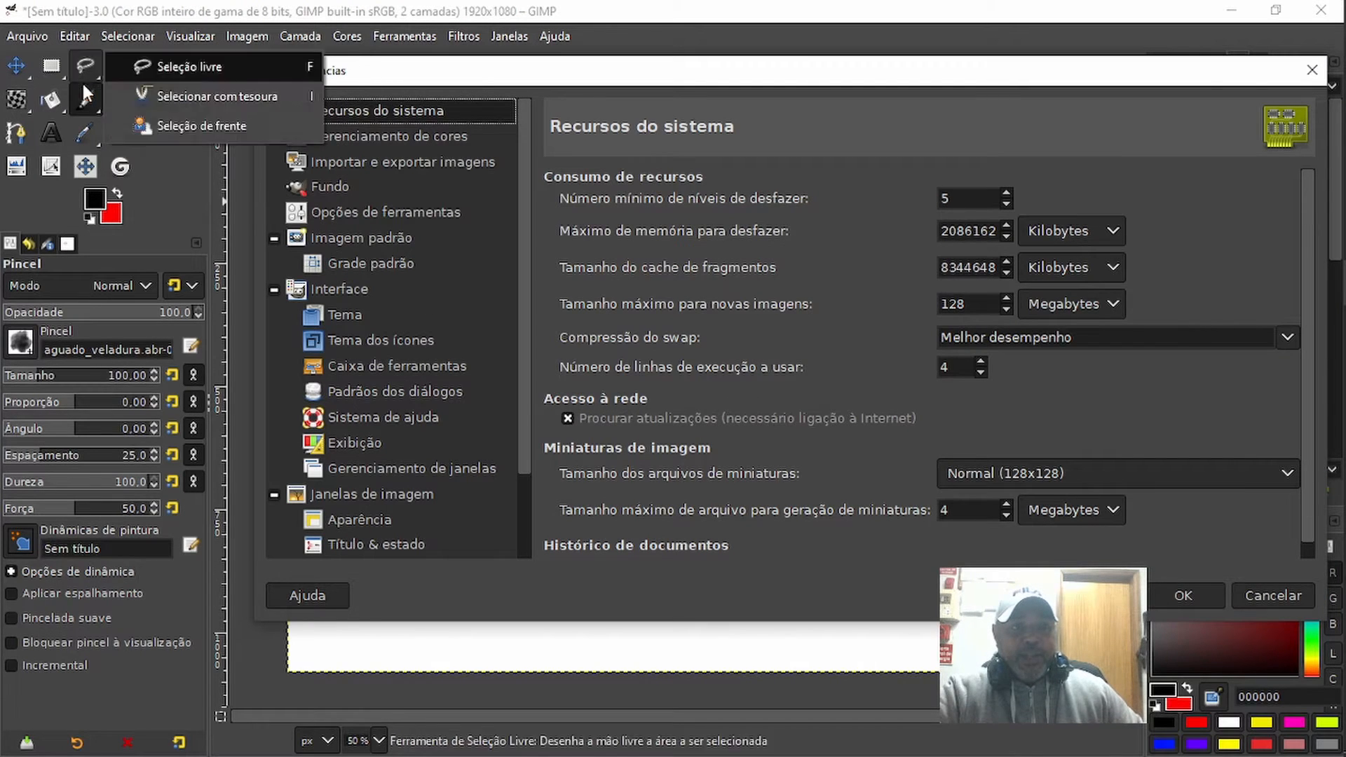
pyautogui.click(379, 370)
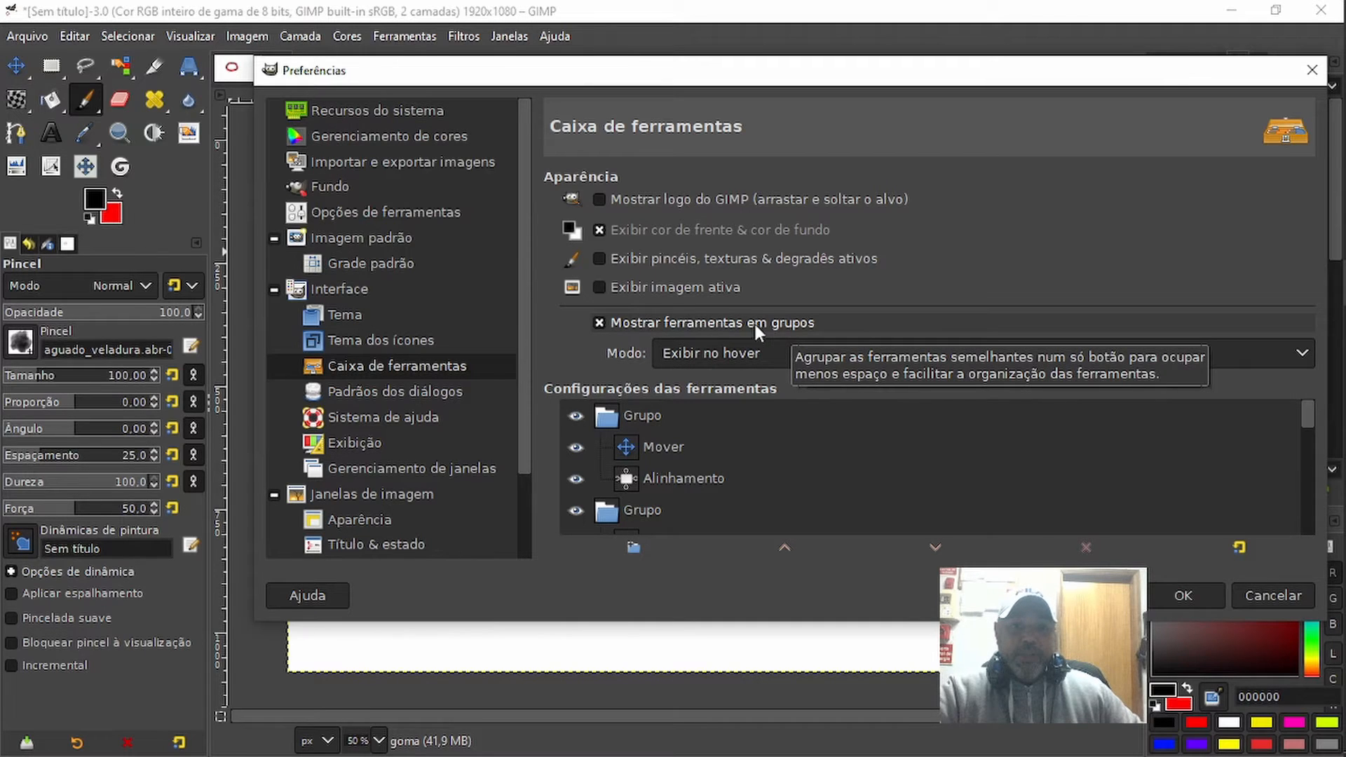
pyautogui.click(600, 322)
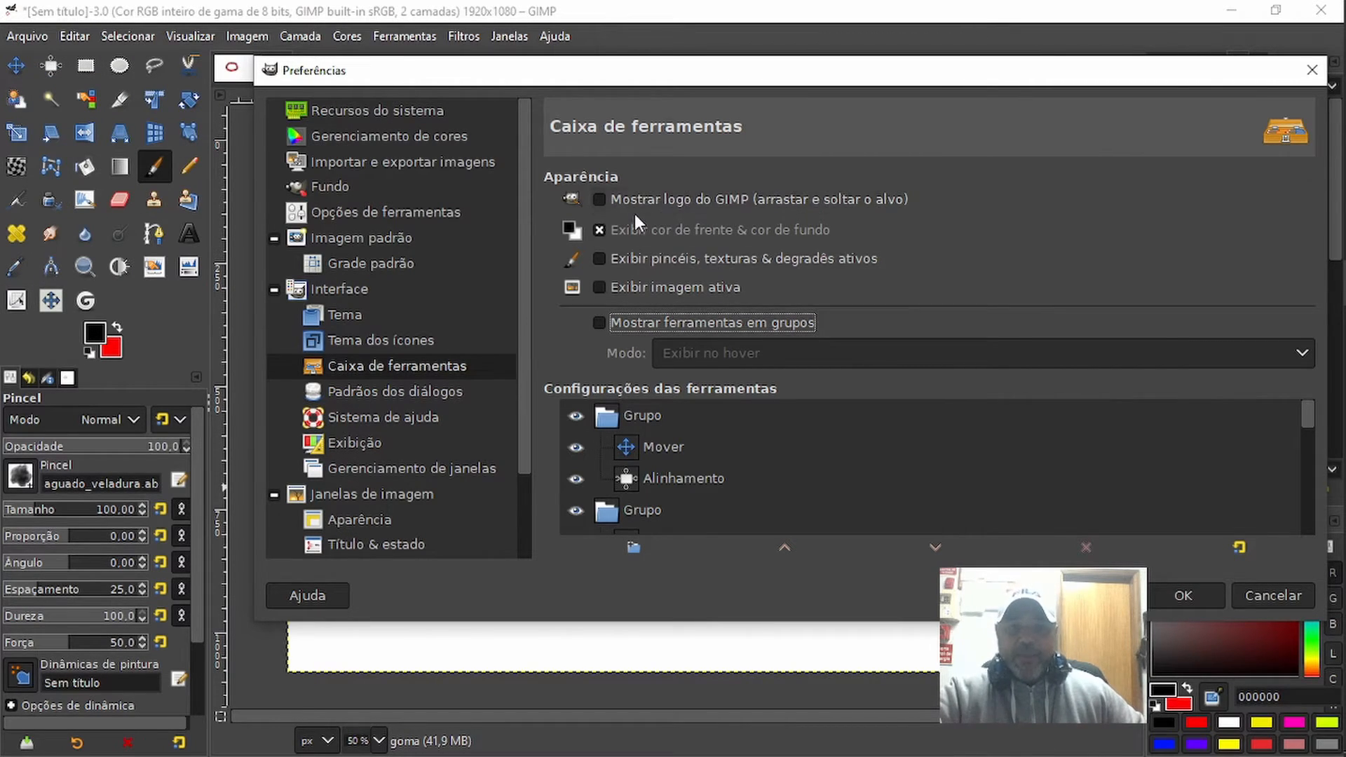
# Show the GIMP logo above the toolbox, and hide it again
pyautogui.click(599, 200)
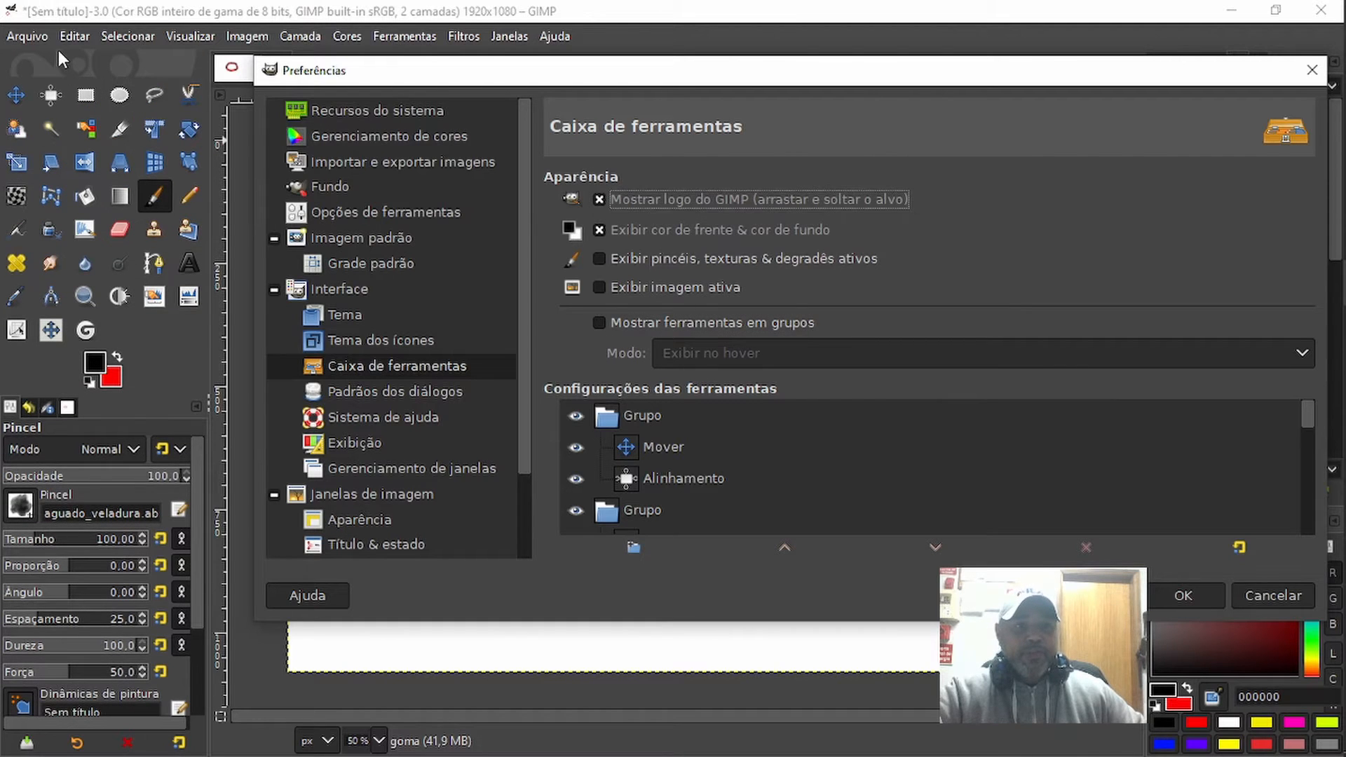
pyautogui.moveTo(44, 64)
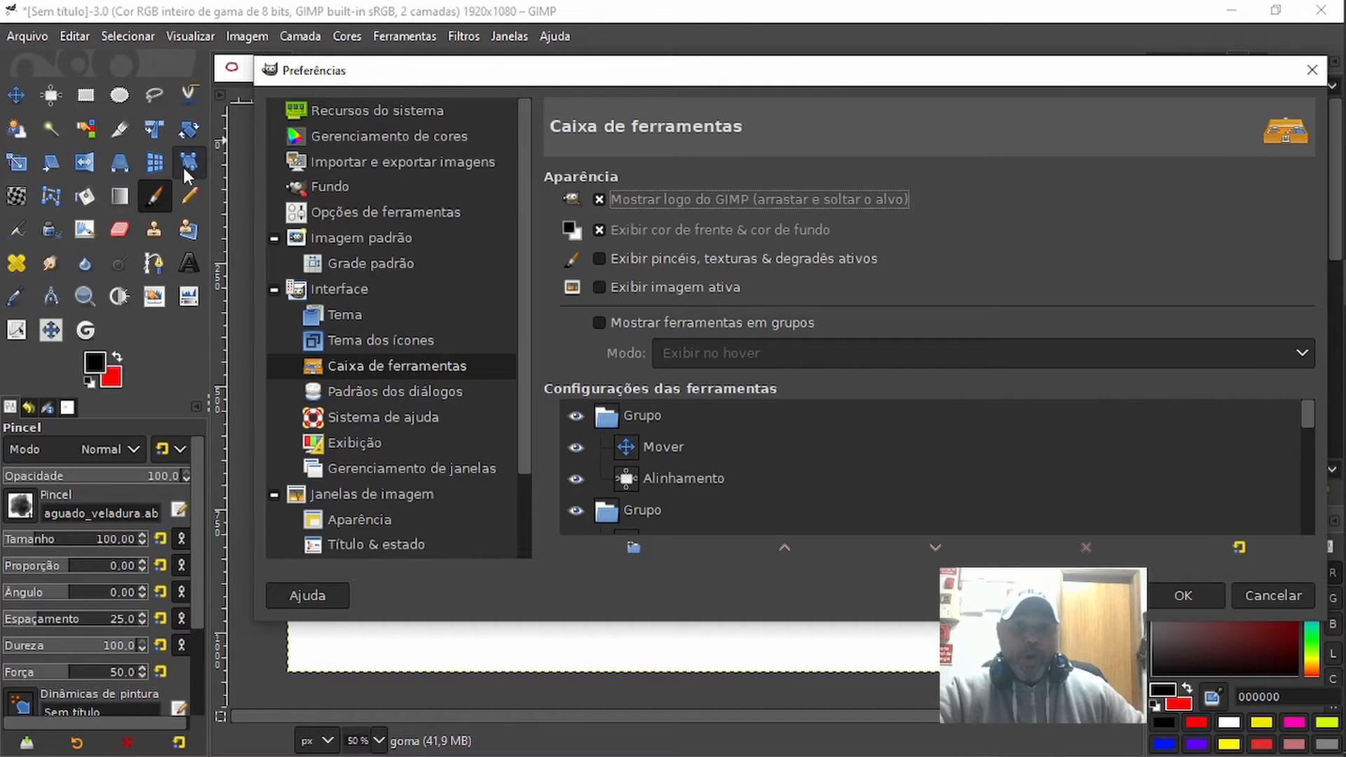
pyautogui.click(599, 201)
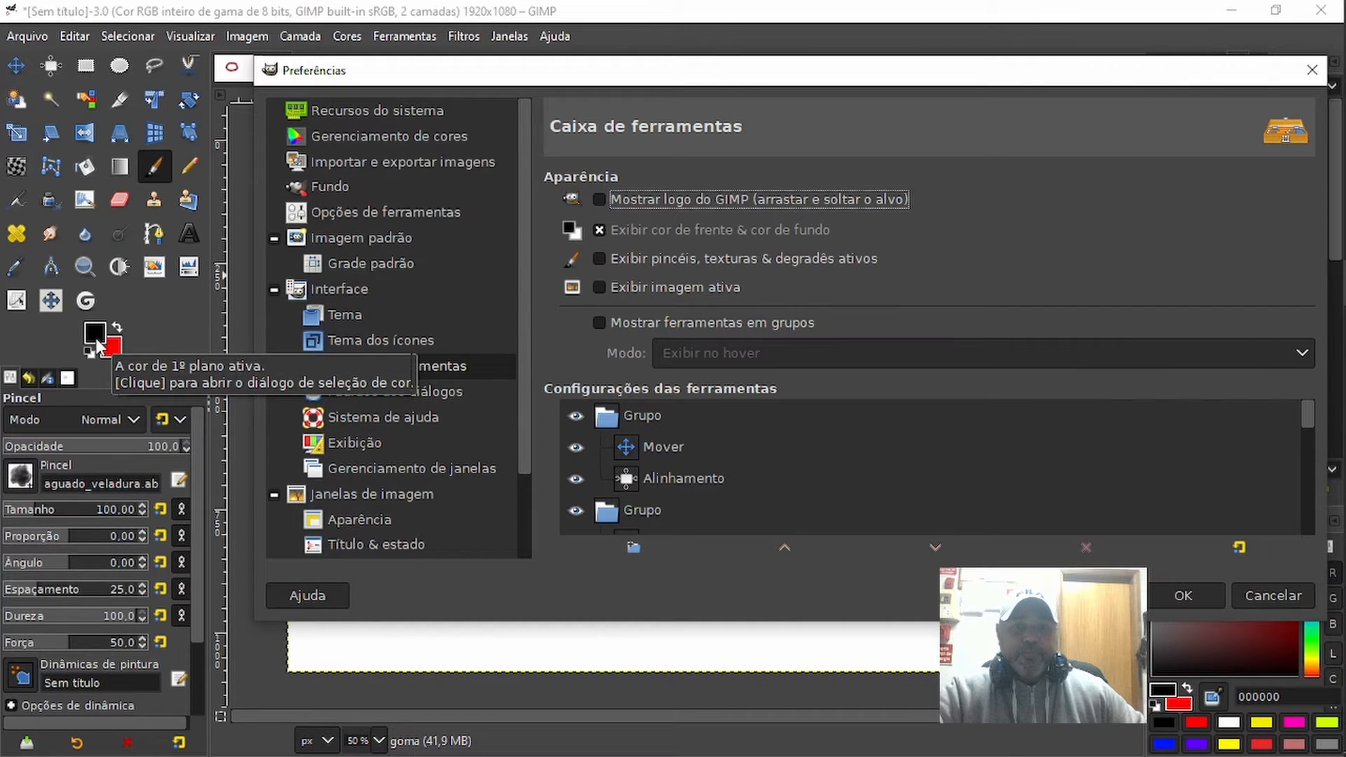
# Display the active brushes, textures and gradients and the active image in the toolbox, and reposition the preferences dialog
pyautogui.click(603, 257)
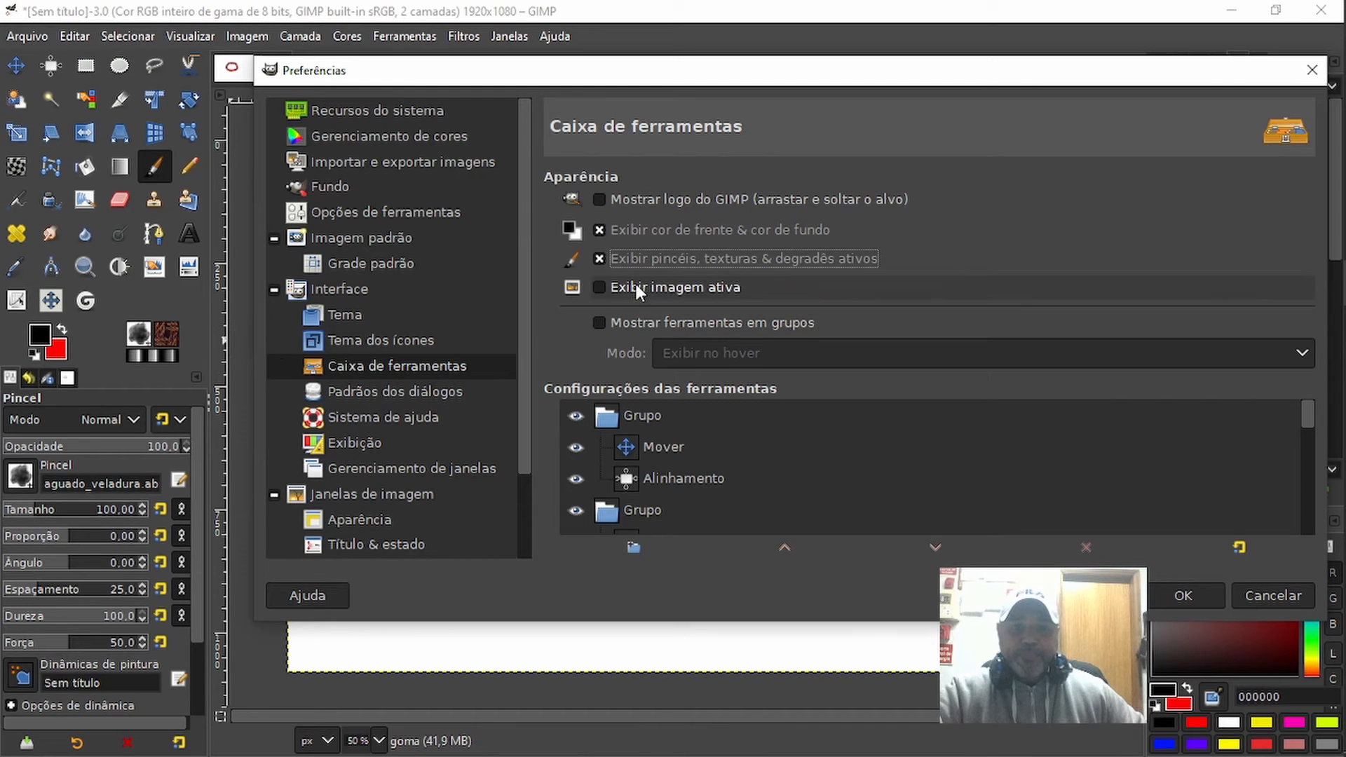
pyautogui.click(598, 286)
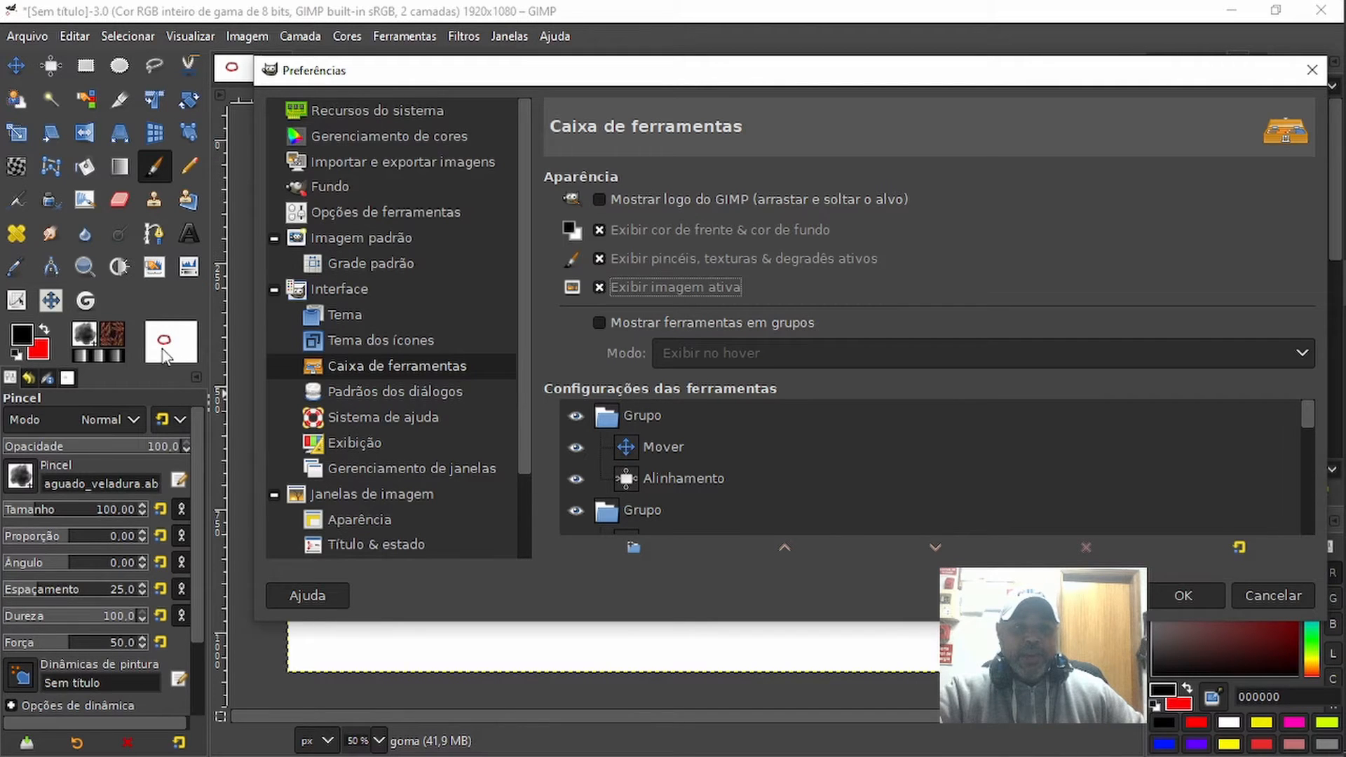
pyautogui.moveTo(387, 81); pyautogui.dragTo(561, 137)
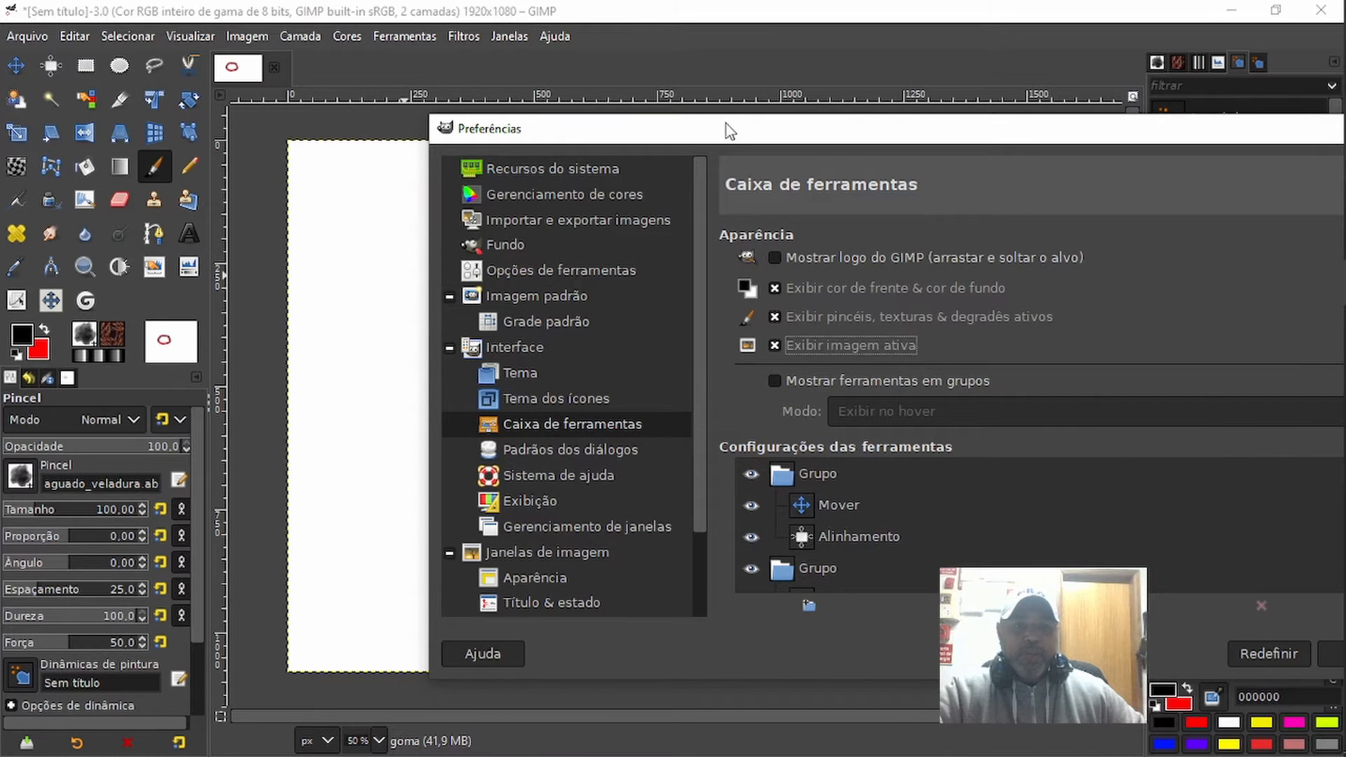
pyautogui.moveTo(710, 139); pyautogui.dragTo(479, 86)
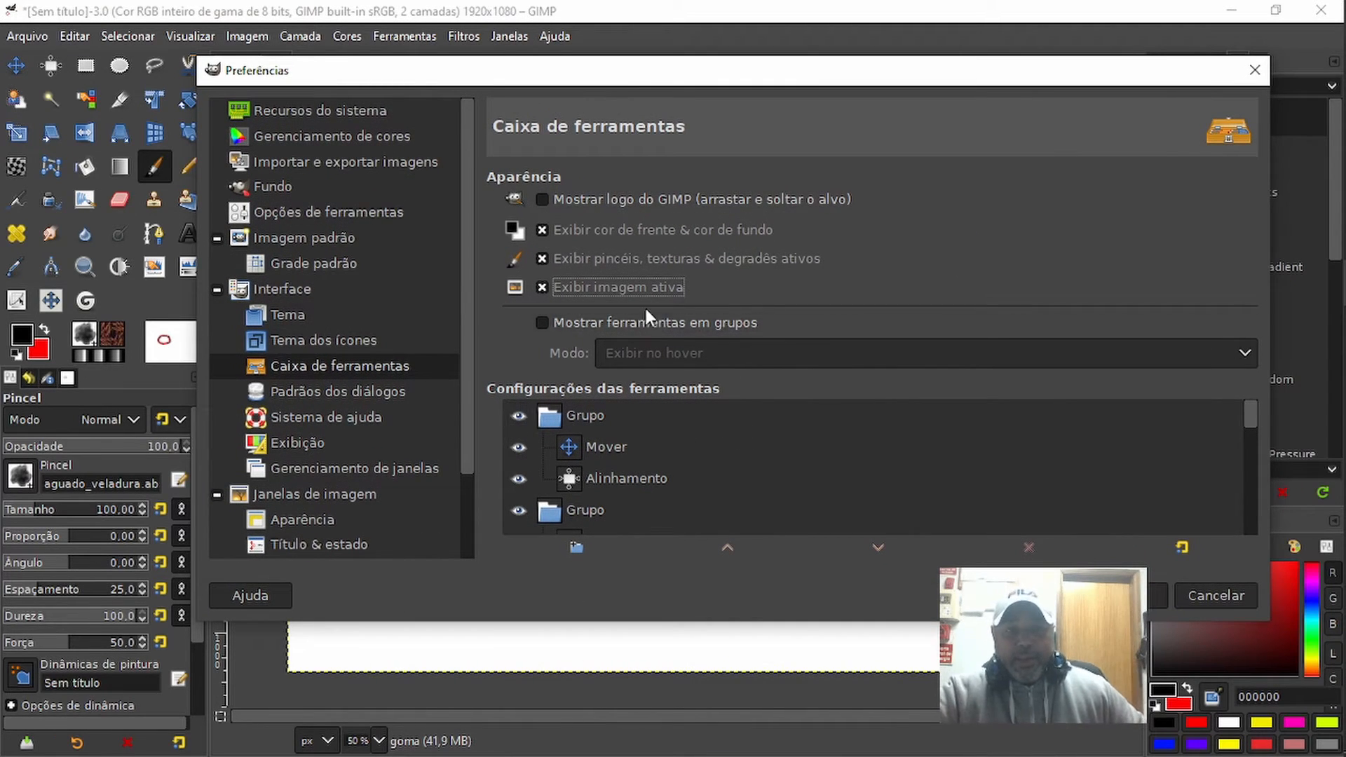
# Hide the active image and active brush indicators again, and switch the foreground and background colour display off and back on
pyautogui.click(538, 286)
pyautogui.click(540, 260)
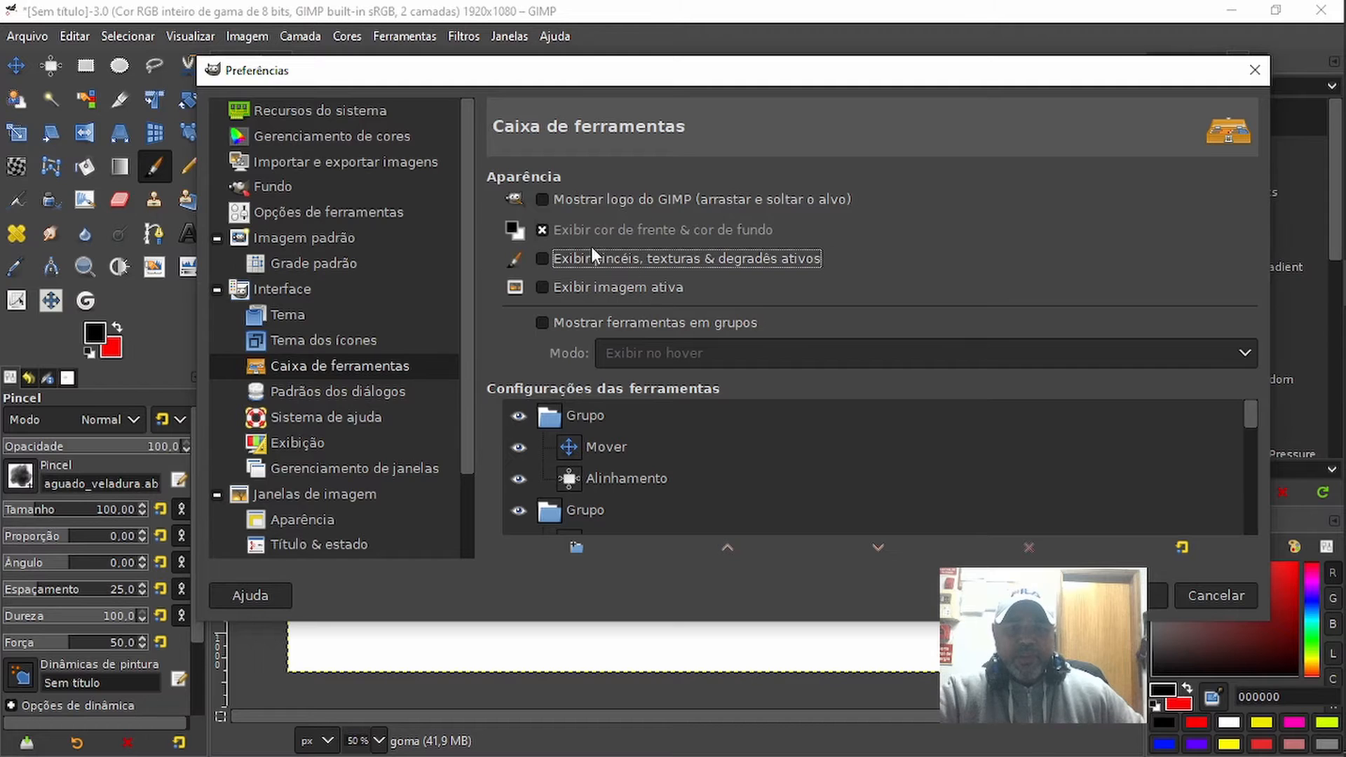
pyautogui.click(549, 233)
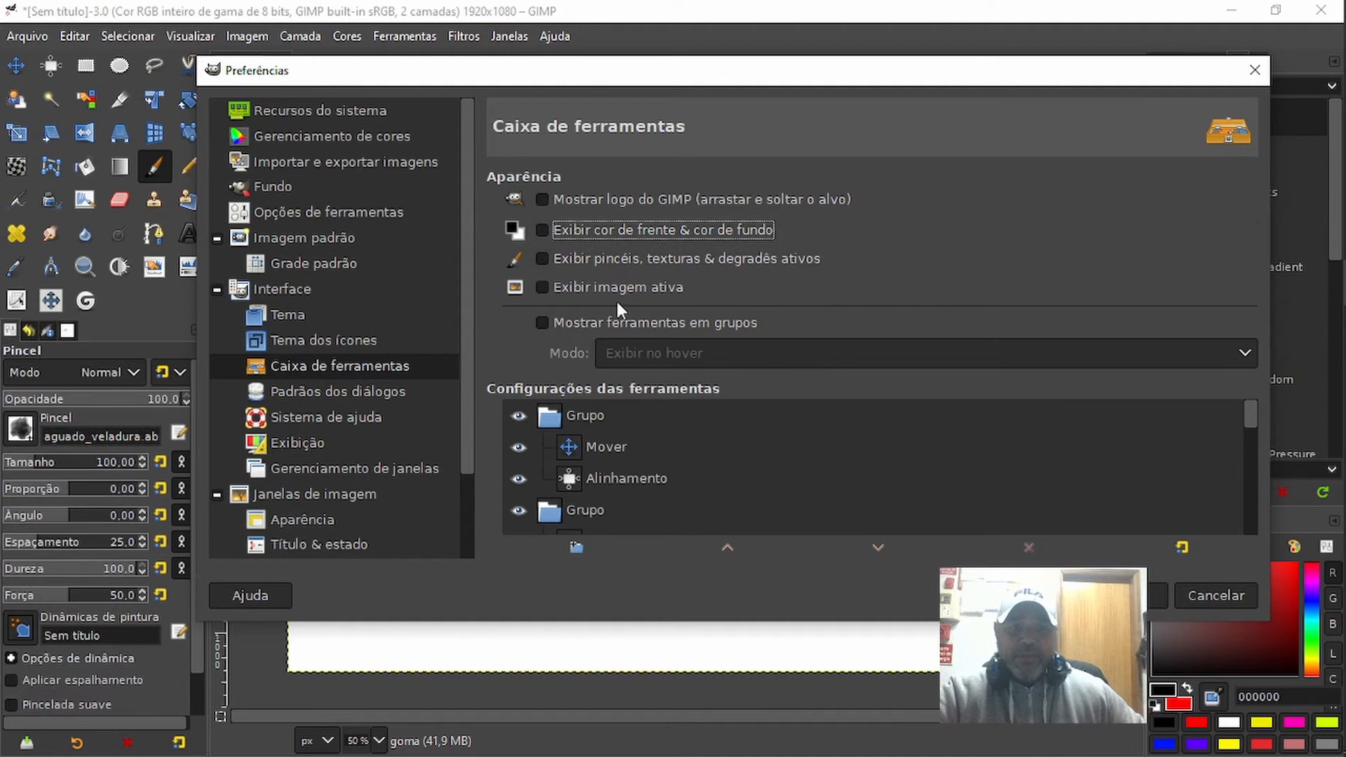
pyautogui.click(541, 231)
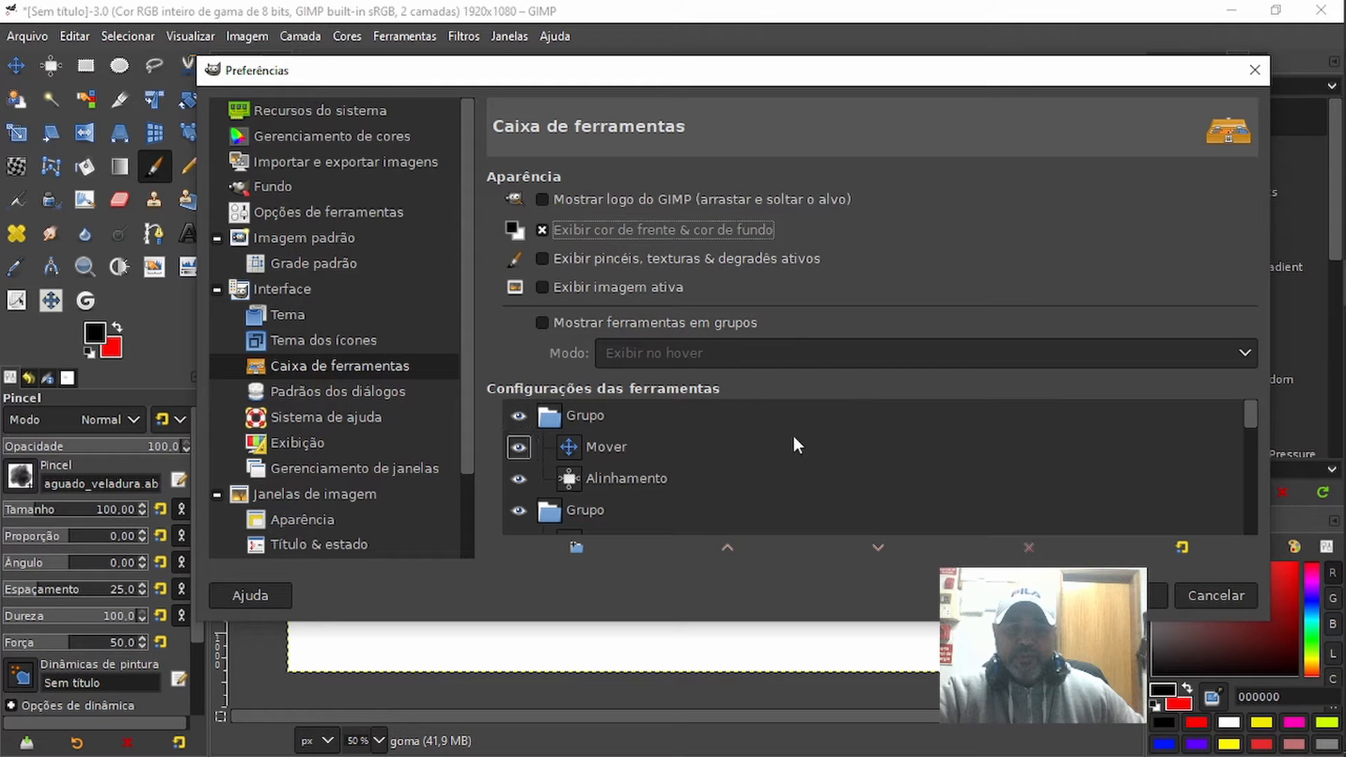
# Try hiding the Mover tool and the whole first tool group, making each visible again
pyautogui.scroll(-1, 783, 426)
pyautogui.scroll(1, 783, 425)
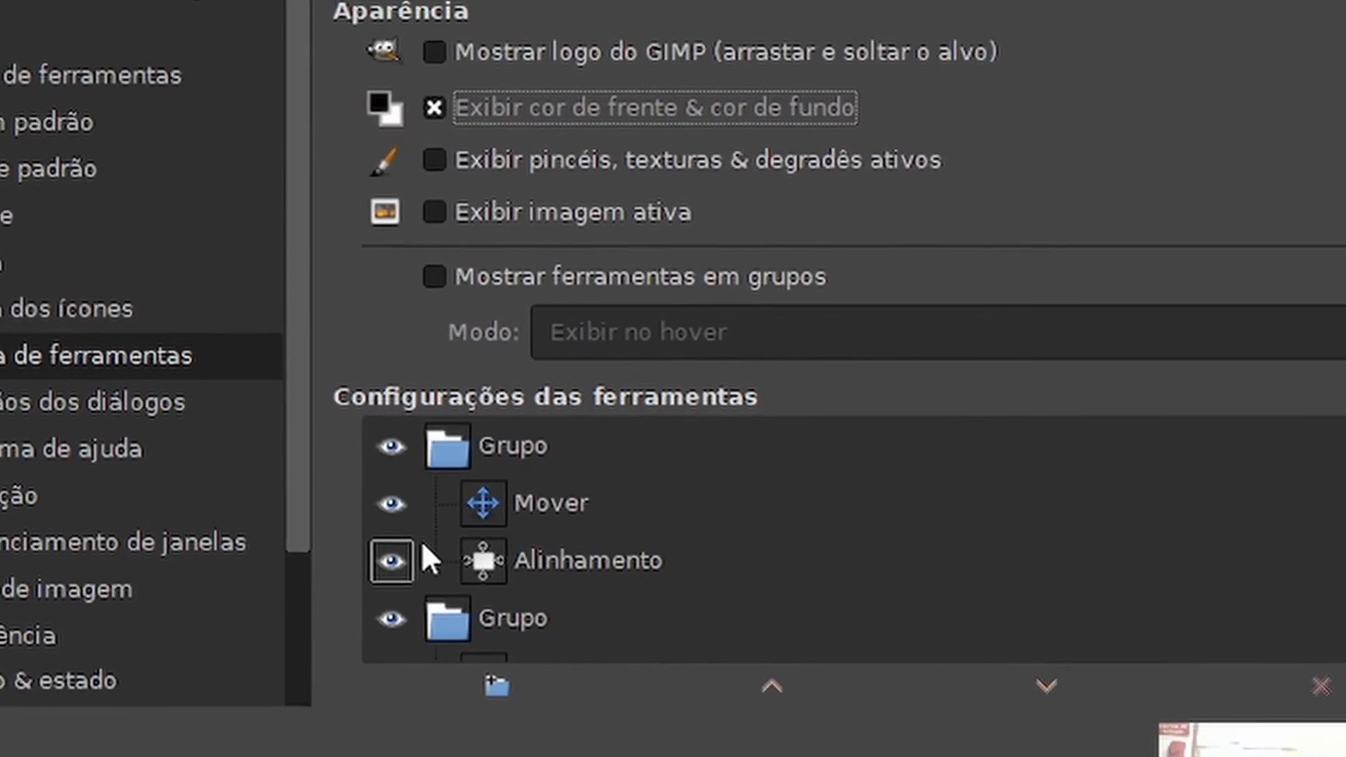
pyautogui.click(392, 503)
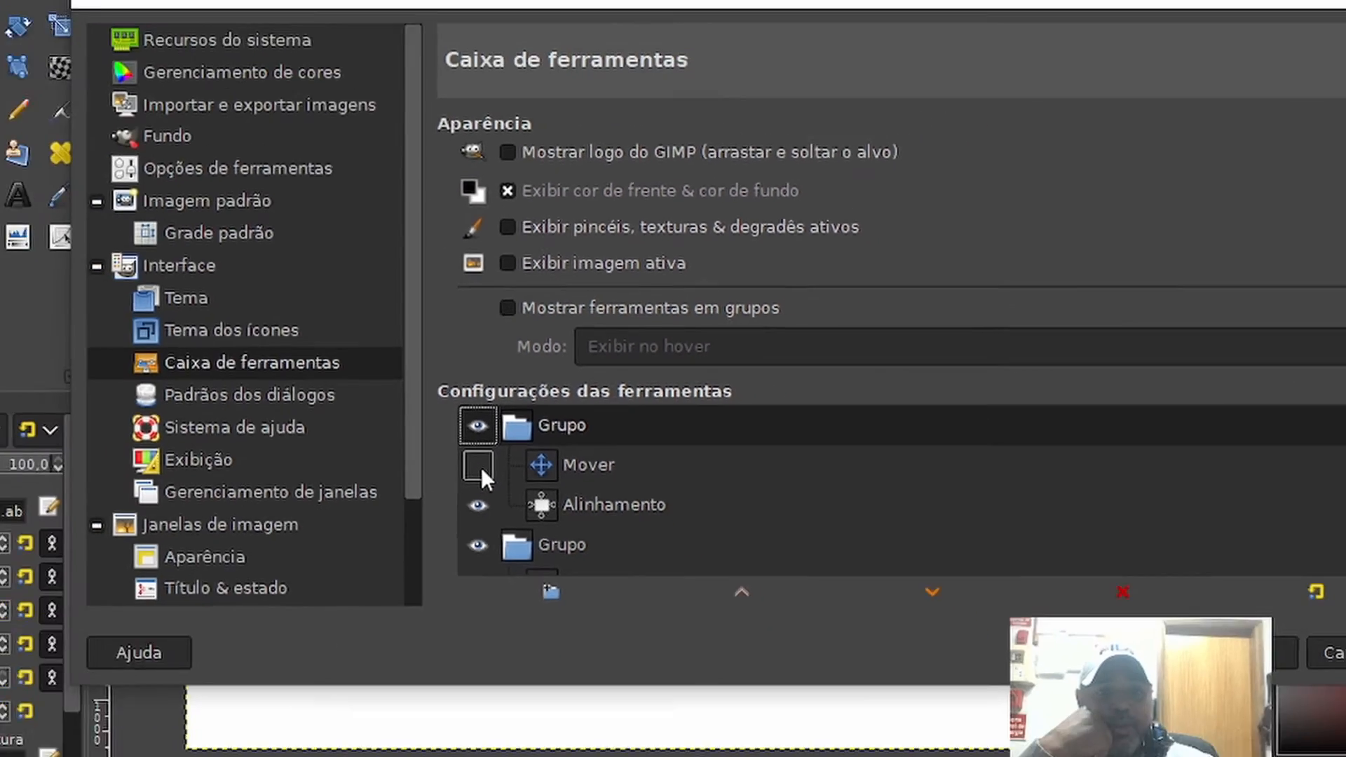
pyautogui.click(382, 511)
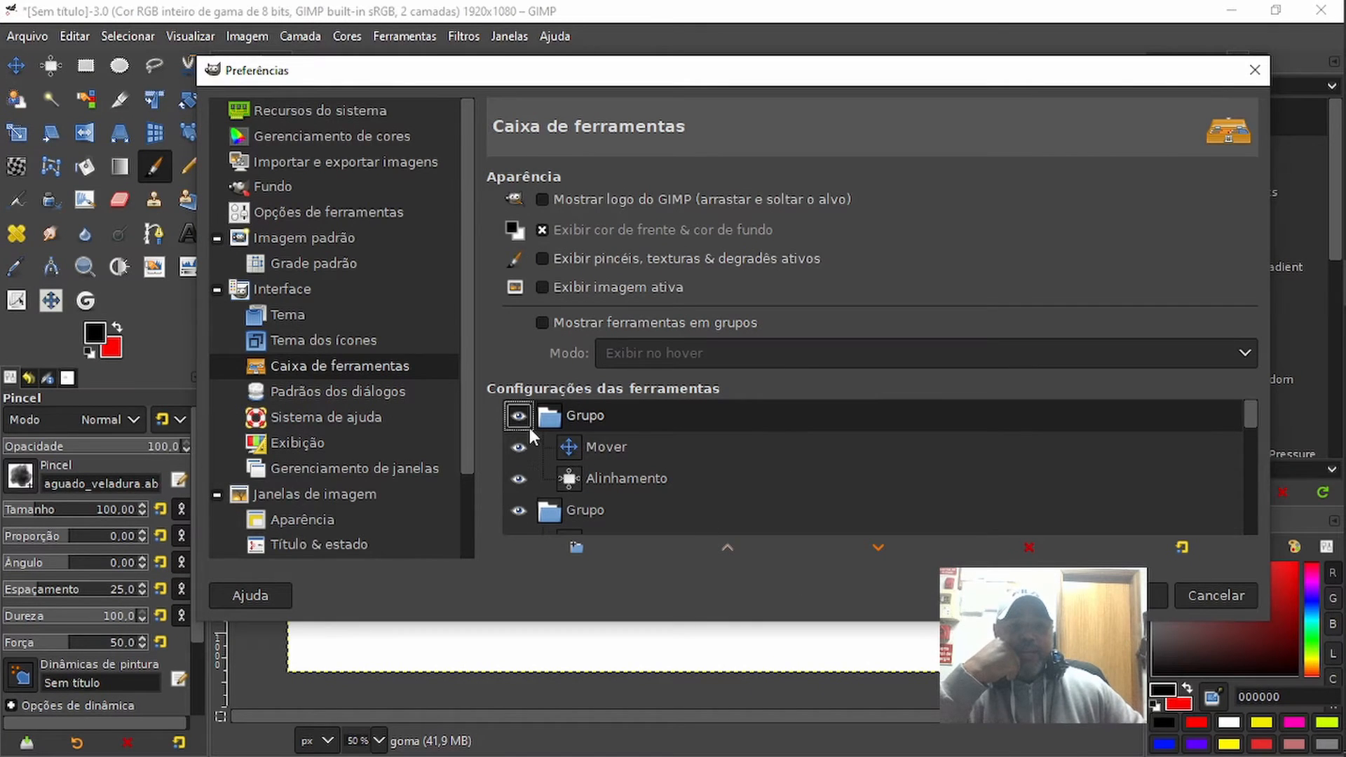
pyautogui.click(518, 417)
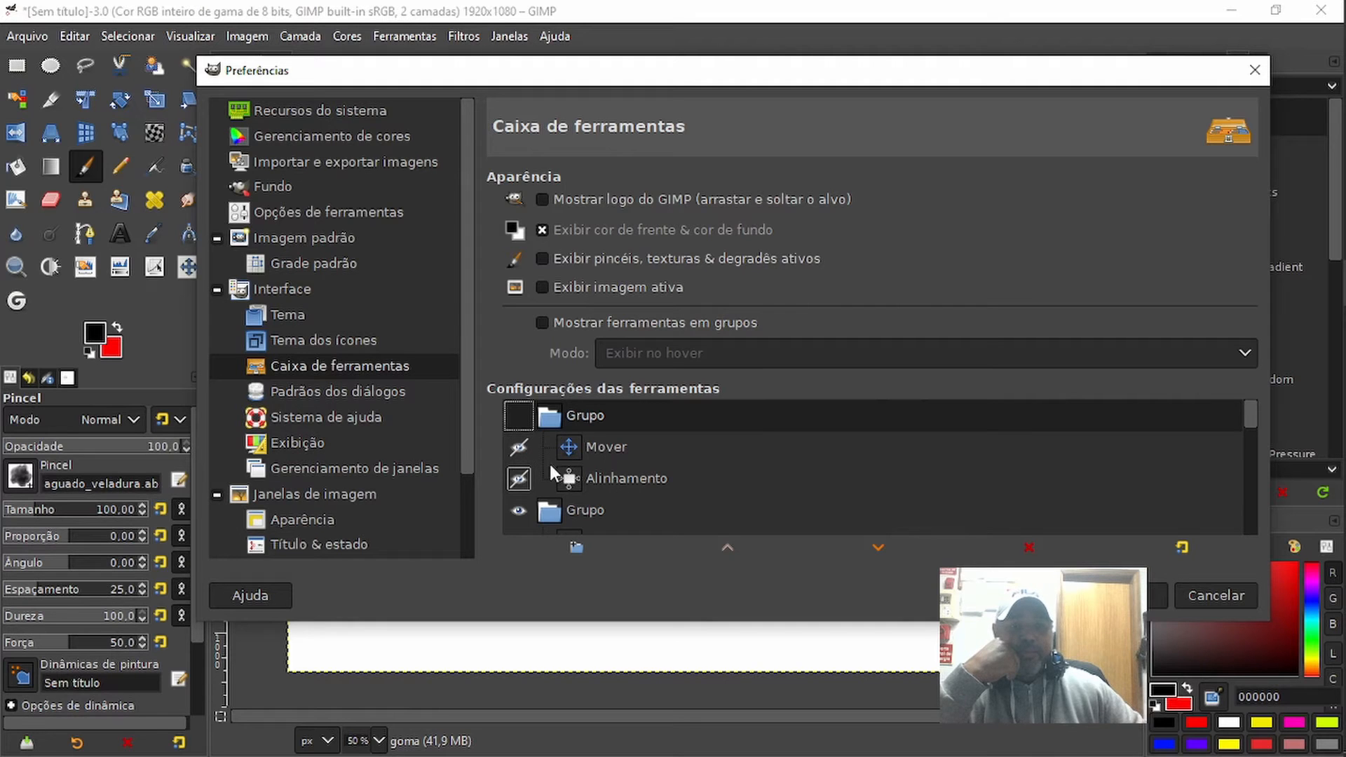
pyautogui.click(519, 417)
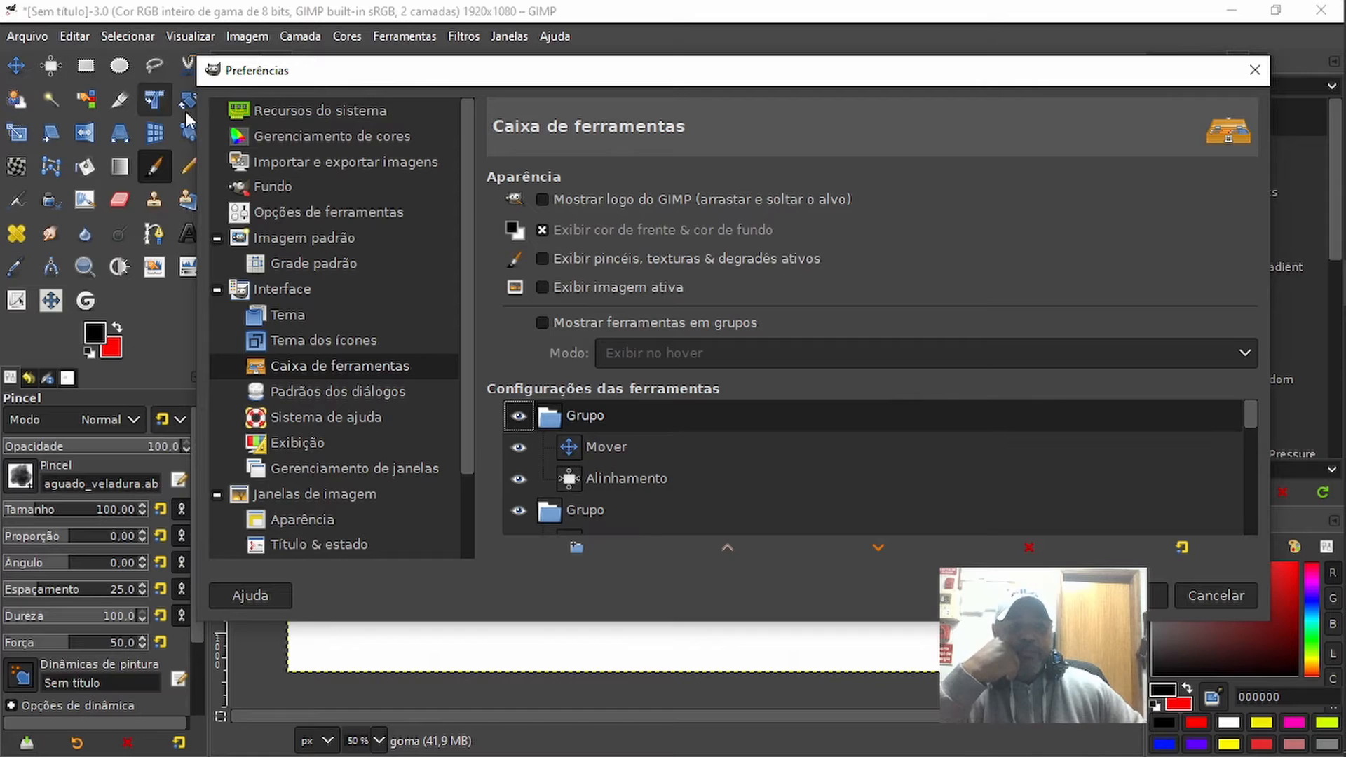
# Look through the tool configuration list down to its last entry, Operação da GEGL
pyautogui.scroll(-1, 734, 490)
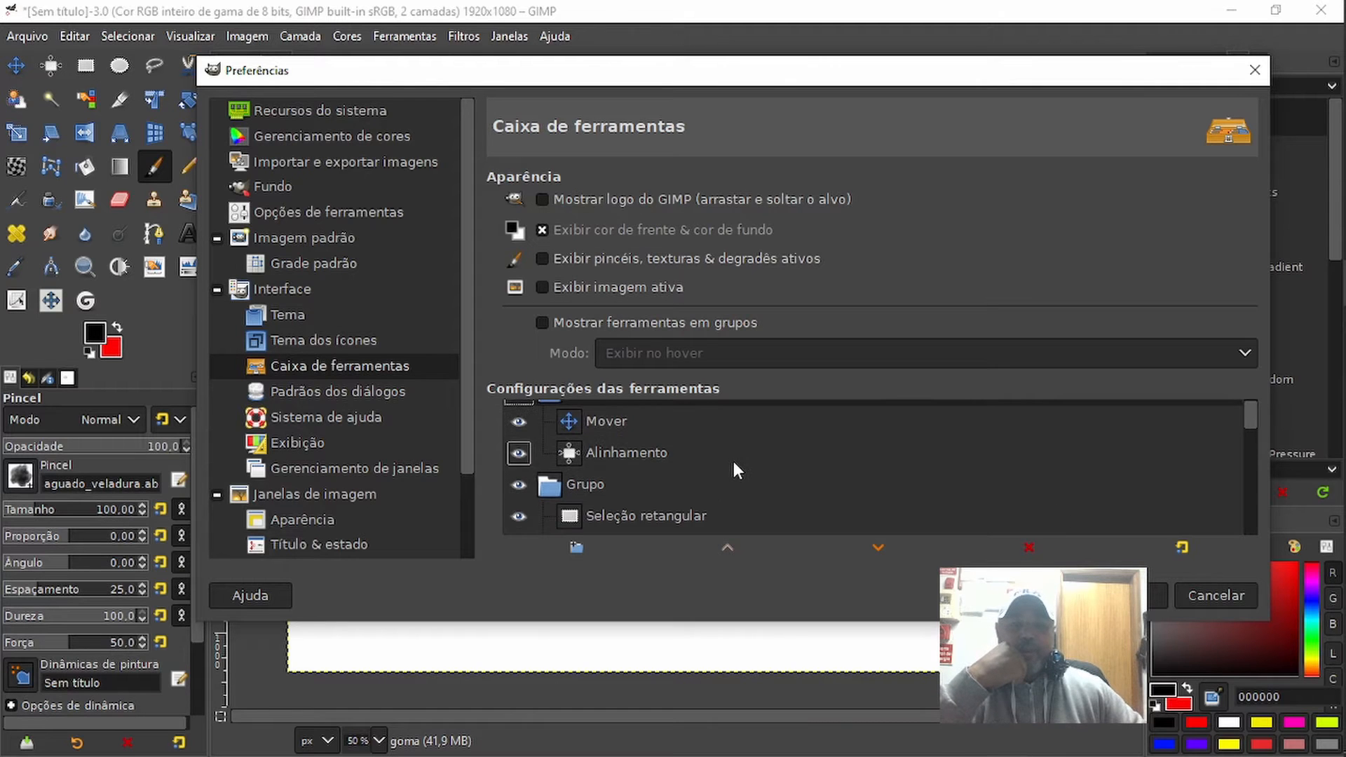
pyautogui.scroll(-5, 739, 463)
pyautogui.scroll(-10, 739, 459)
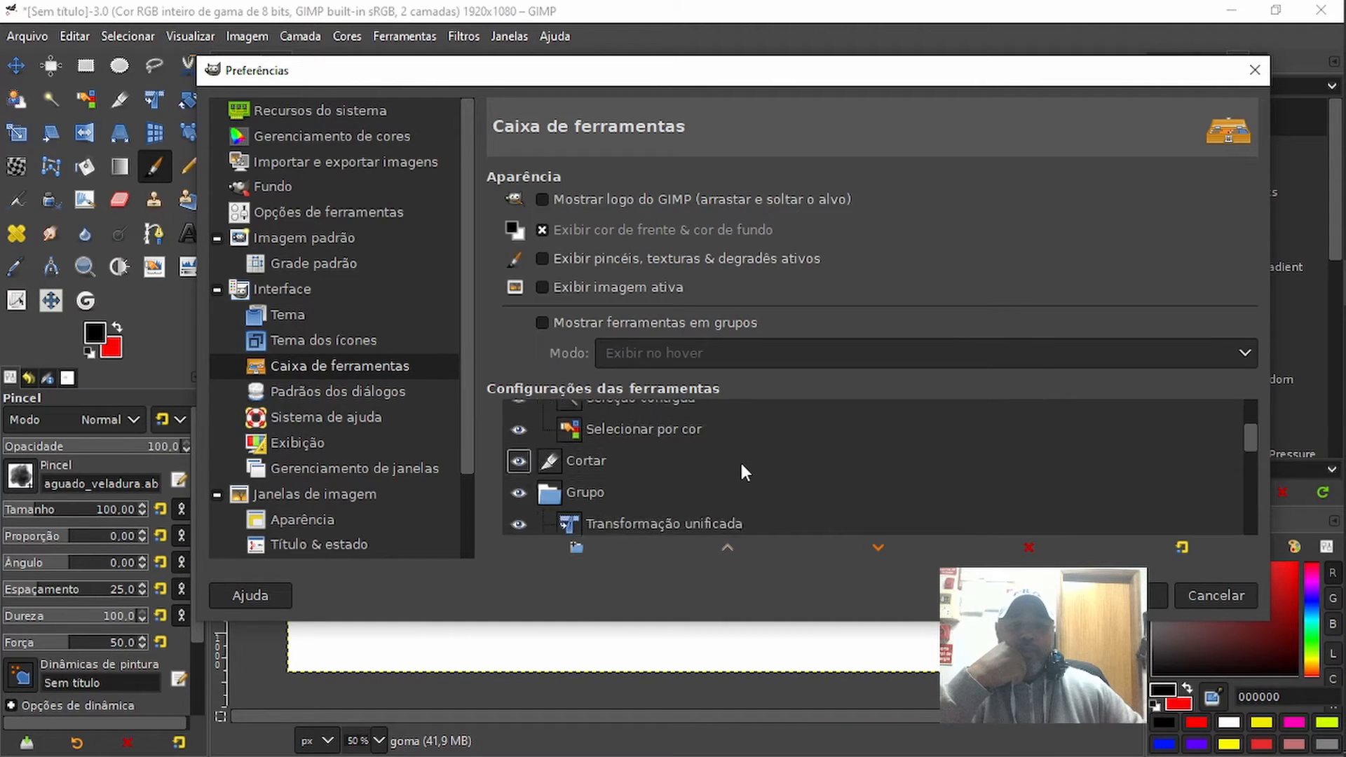
pyautogui.scroll(-10, 739, 460)
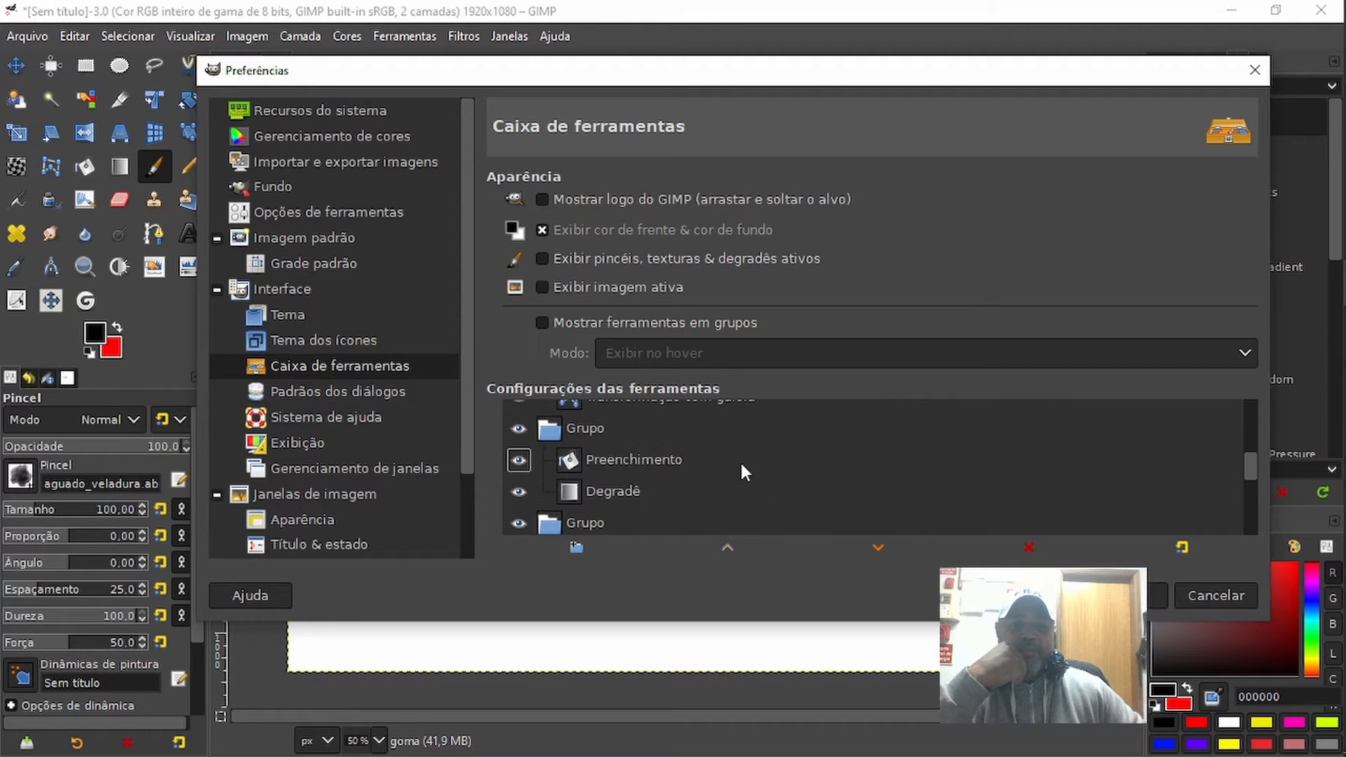
pyautogui.scroll(-10, 743, 472)
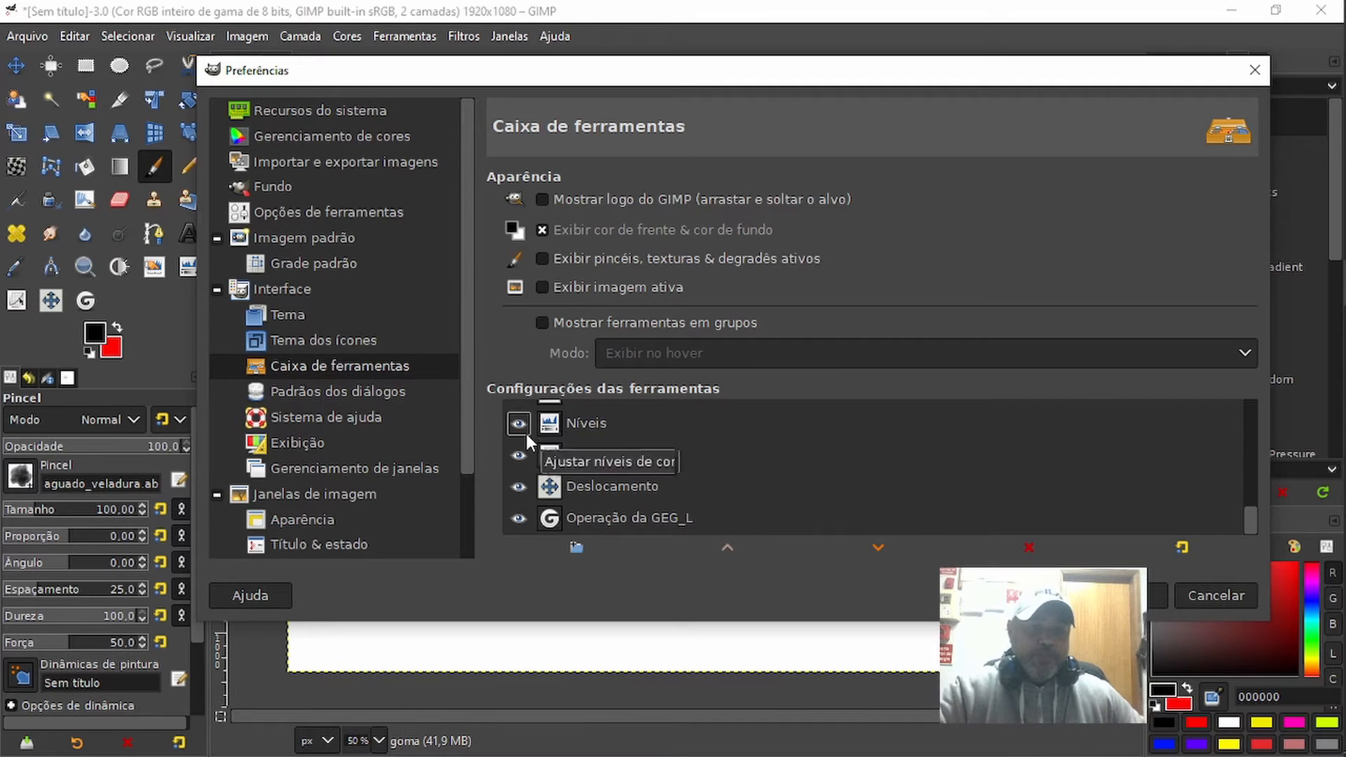
# Examine the preference pages for system resources, colour management, image import and export, experimental features and tool options
pyautogui.click(357, 110)
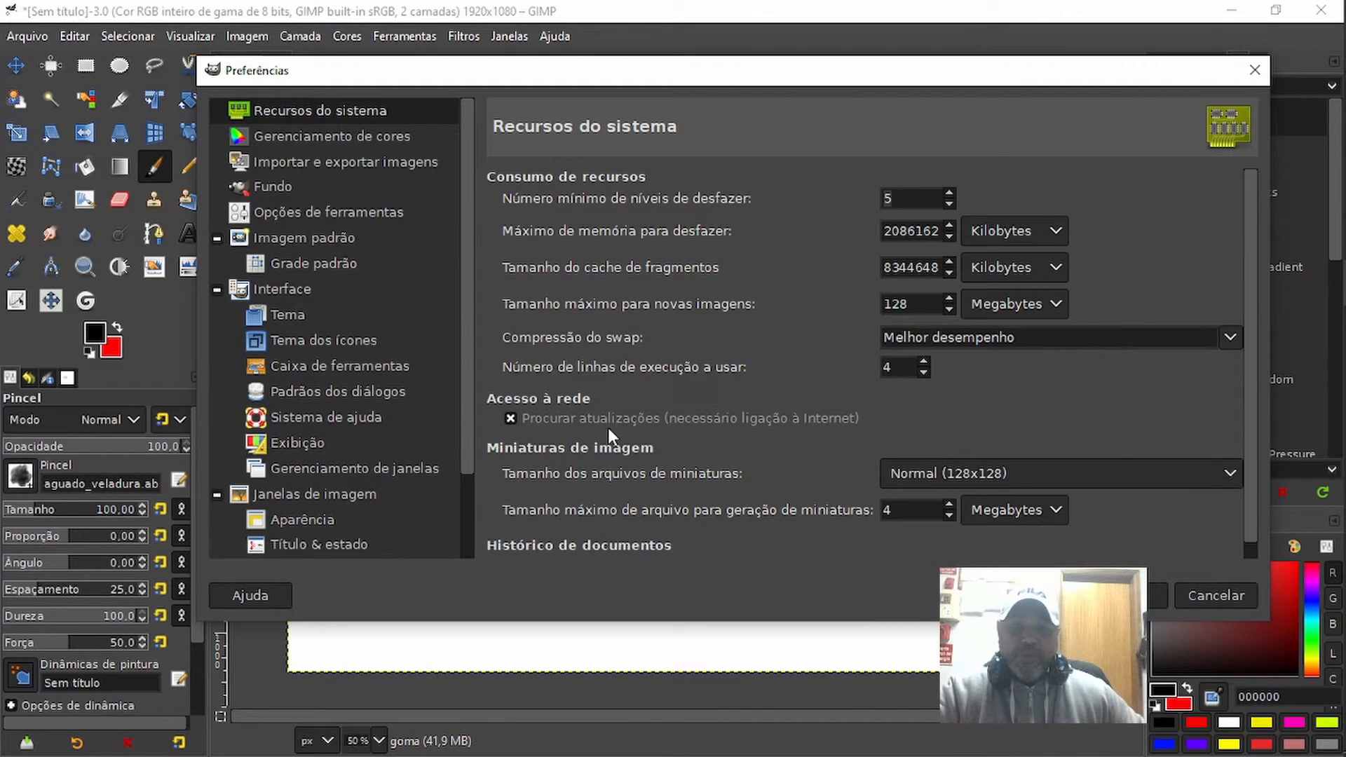
pyautogui.scroll(-1, 700, 322)
pyautogui.scroll(1, 698, 318)
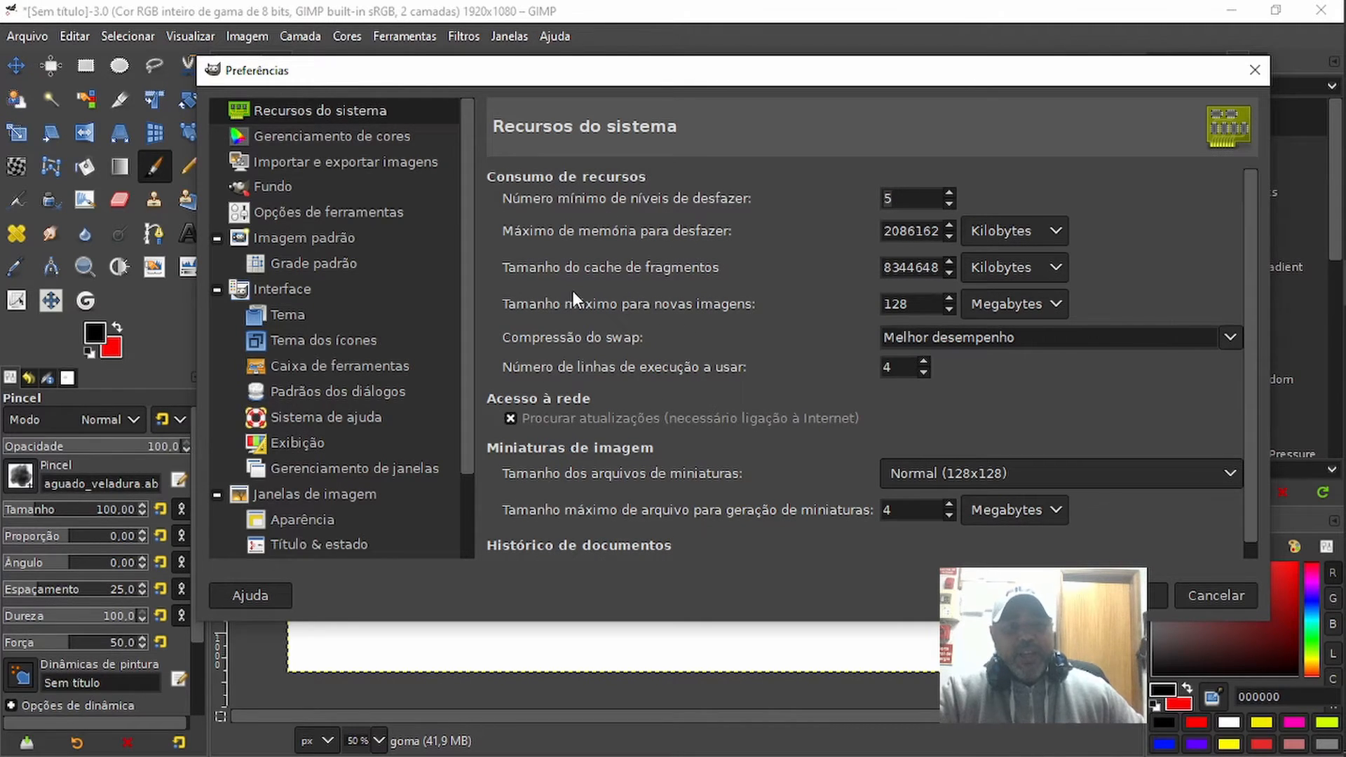
pyautogui.click(314, 137)
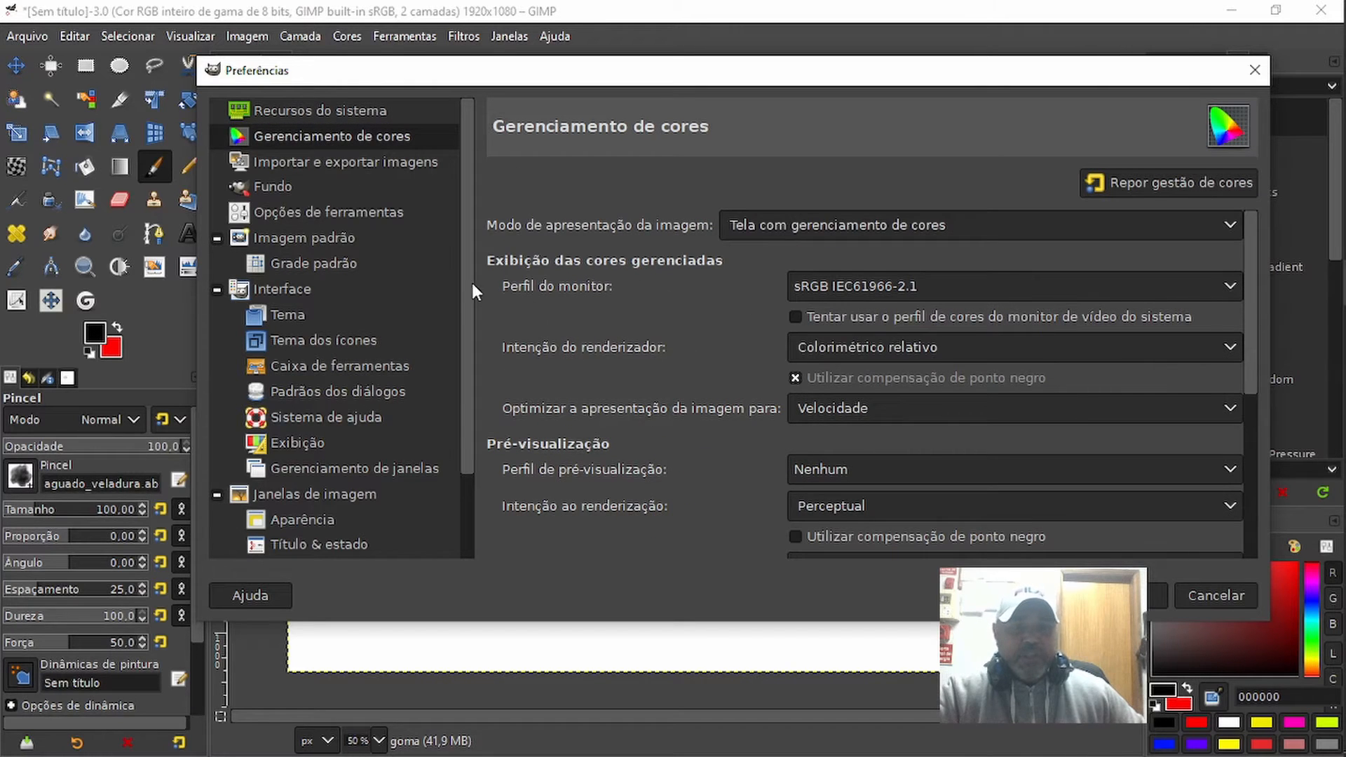
pyautogui.click(289, 164)
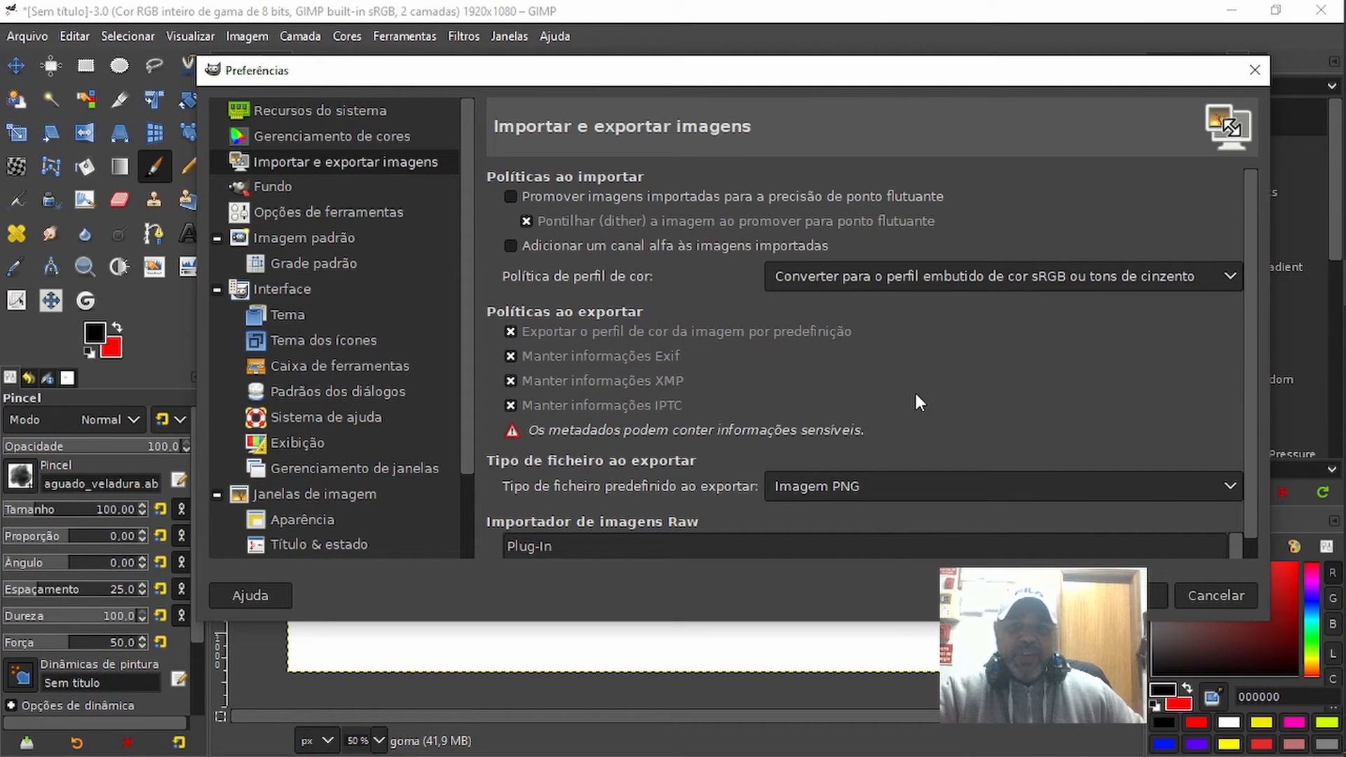
pyautogui.scroll(-1, 916, 393)
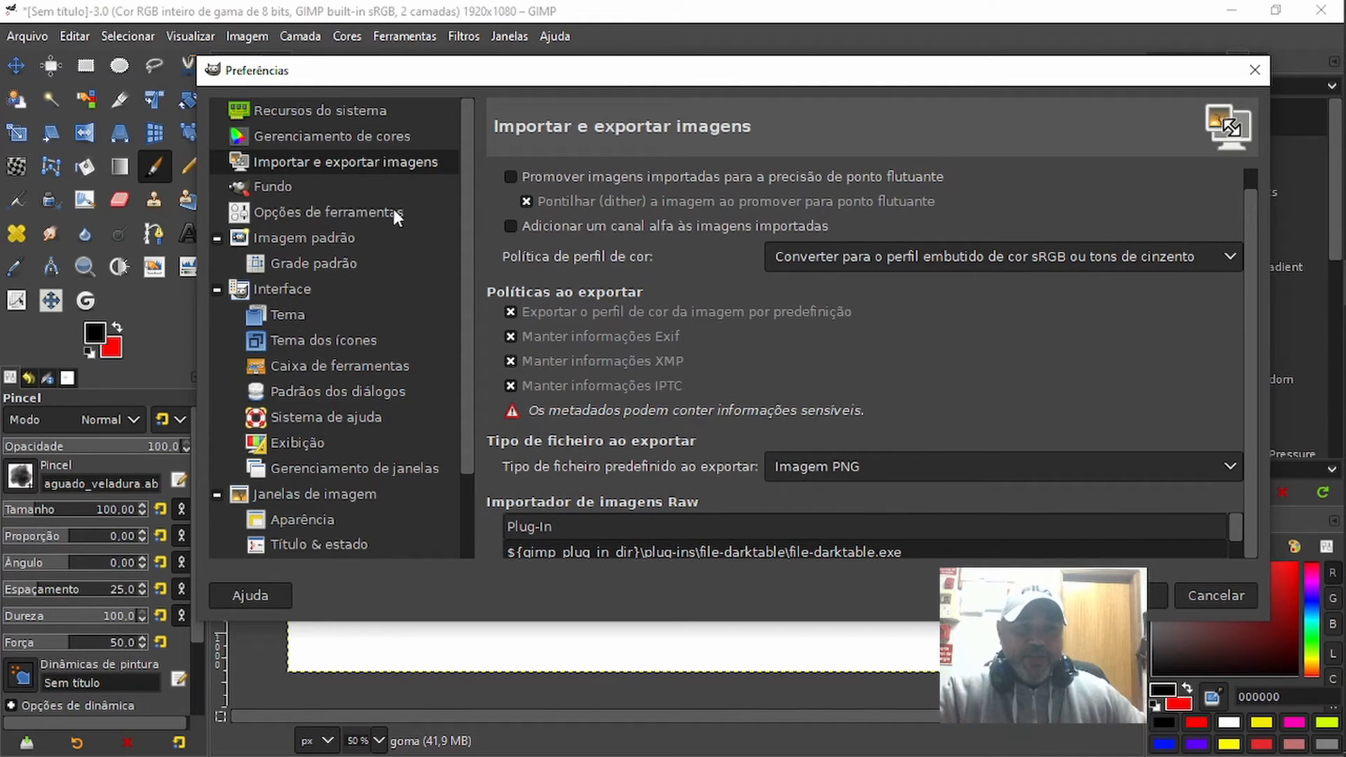
pyautogui.click(317, 188)
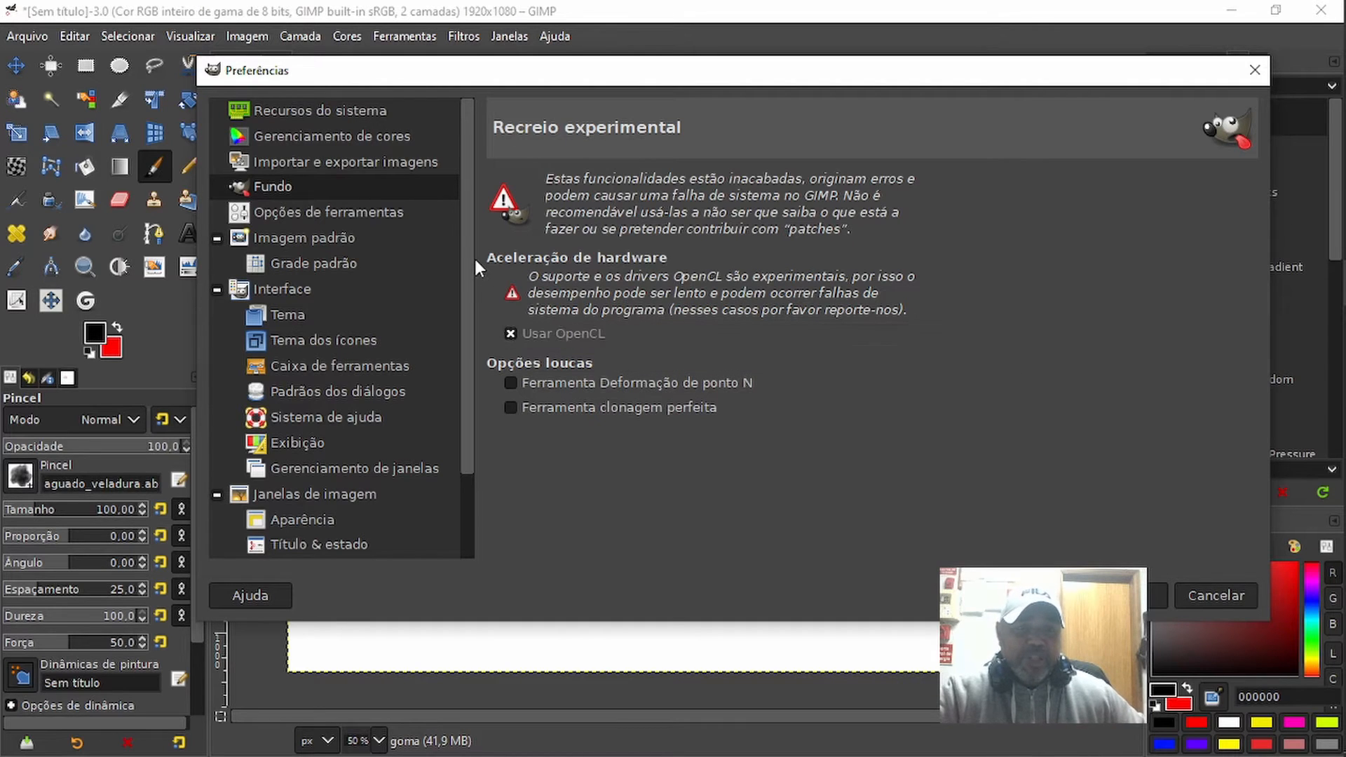
pyautogui.click(355, 217)
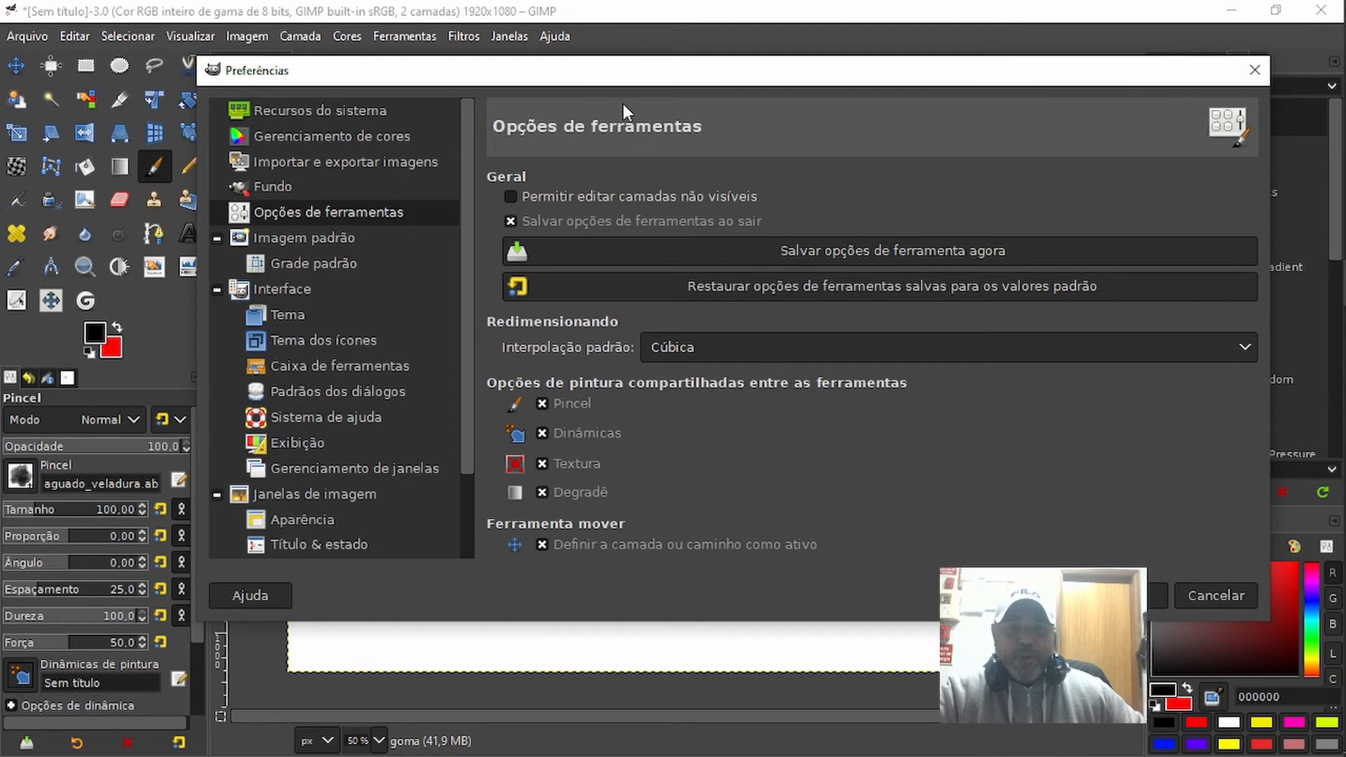
pyautogui.moveTo(601, 77); pyautogui.dragTo(642, 43)
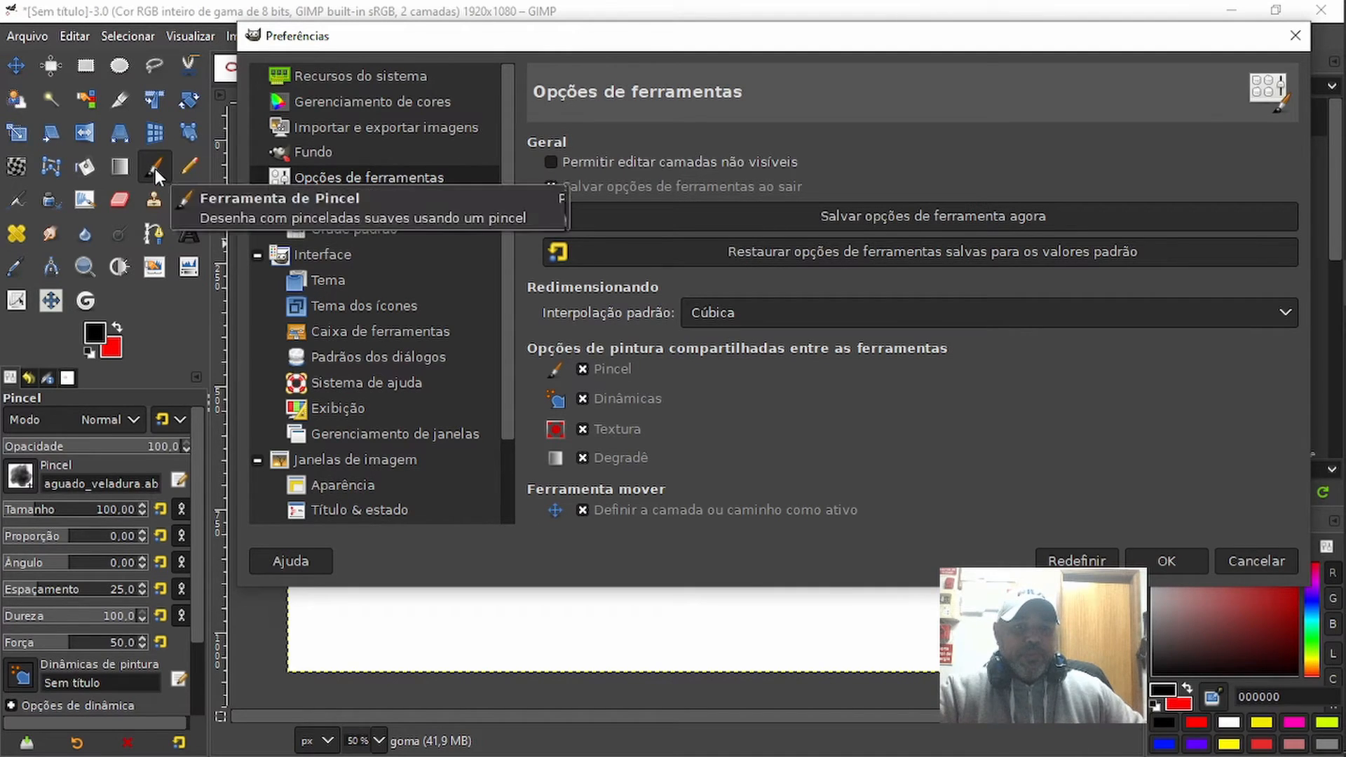
# Set the Paintbrush size to 64 and again to 76, and switch to the Pencil tool
pyautogui.moveTo(59, 511); pyautogui.dragTo(26, 511)
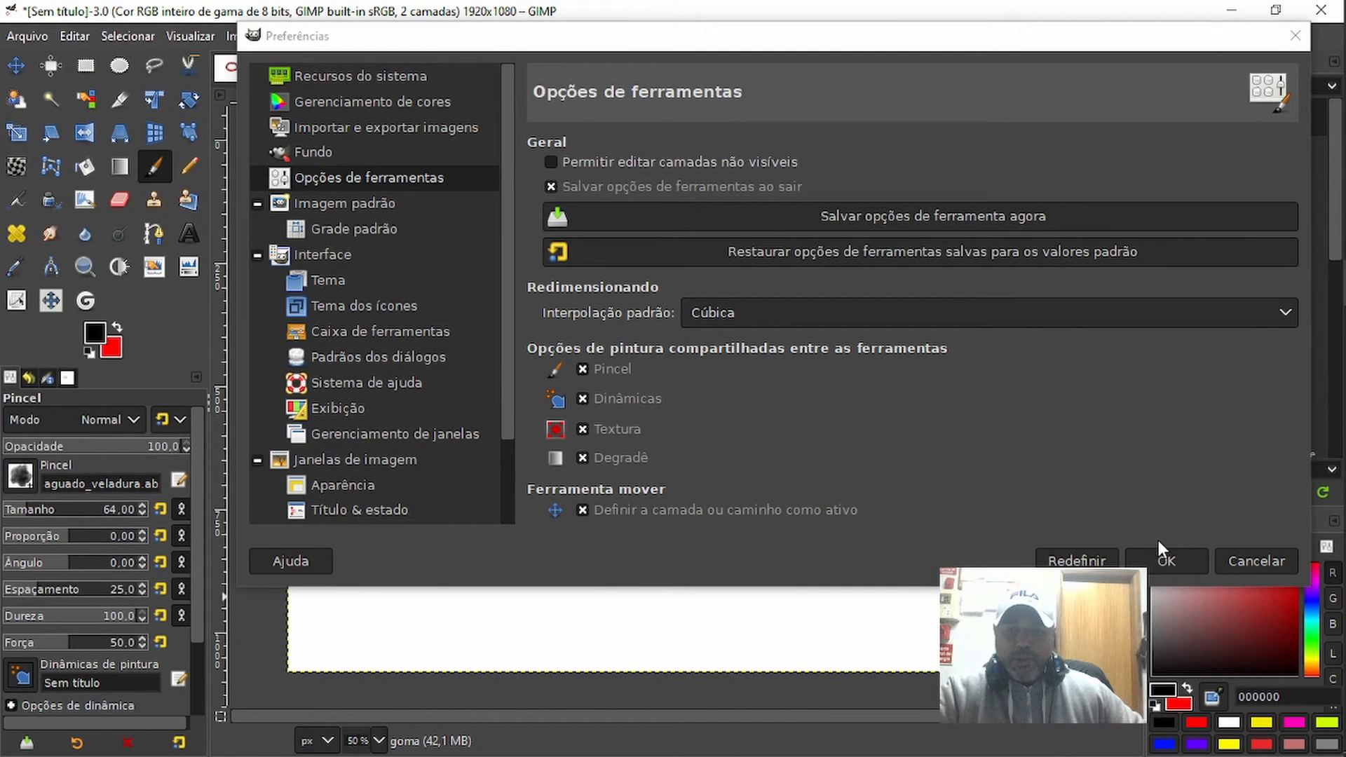
pyautogui.moveTo(708, 47); pyautogui.dragTo(957, 74)
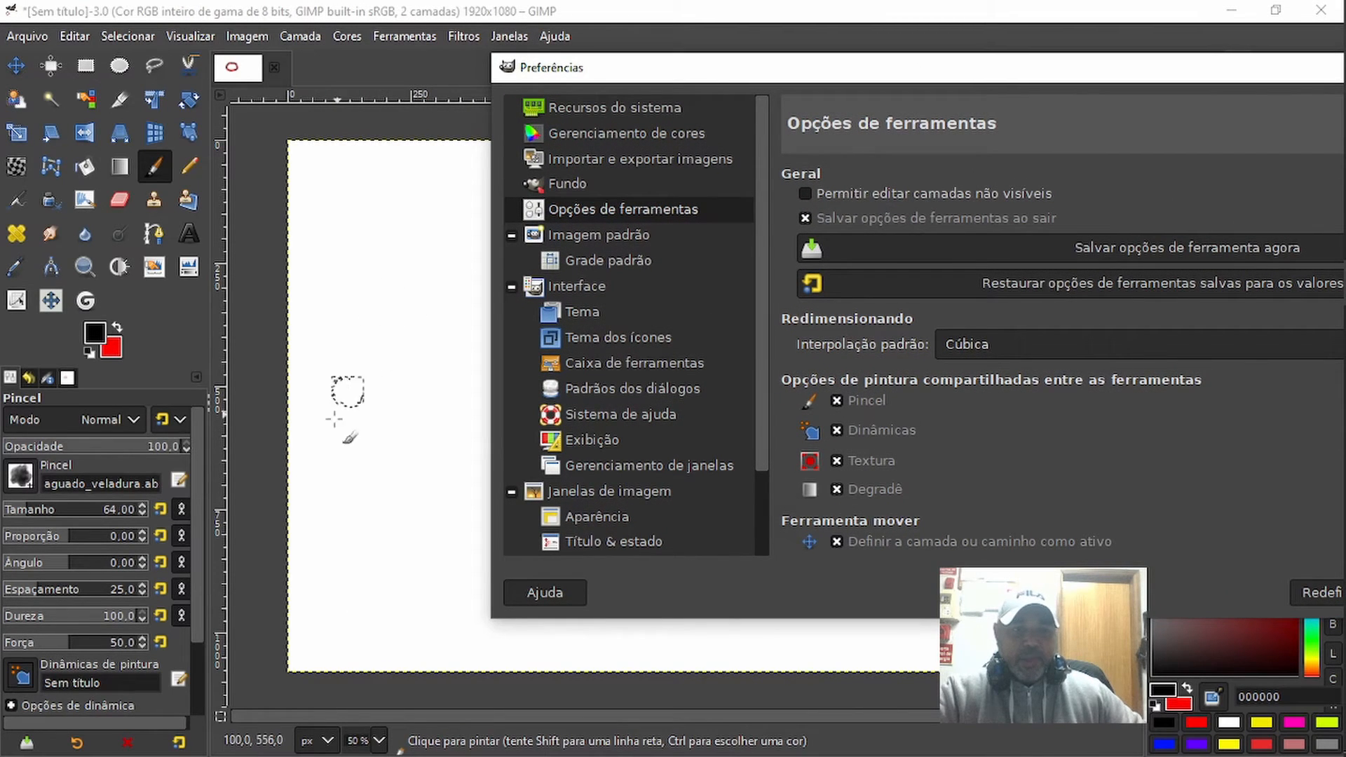
pyautogui.moveTo(56, 517)
pyautogui.mouseDown()
pyautogui.moveTo(70, 512)
pyautogui.moveTo(28, 514)
pyautogui.mouseUp()
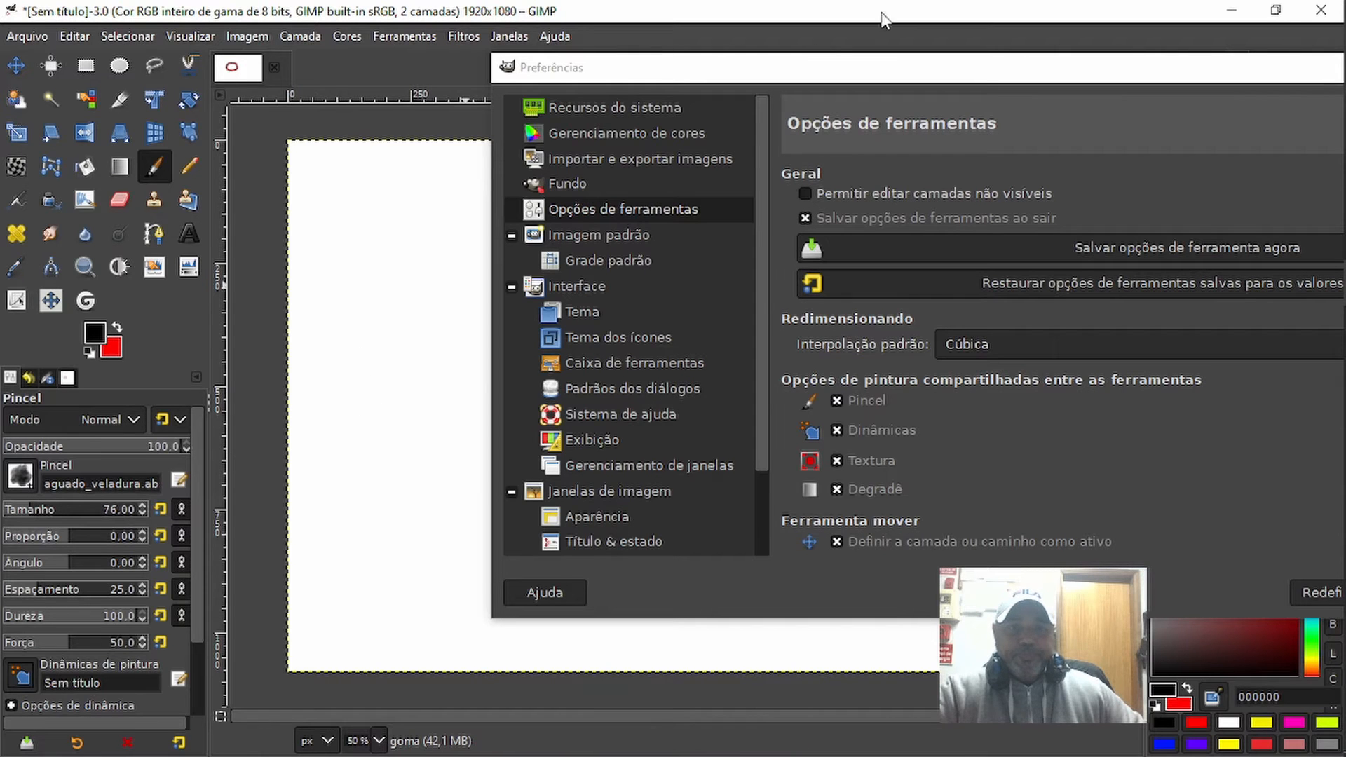
pyautogui.moveTo(834, 70); pyautogui.dragTo(648, 64)
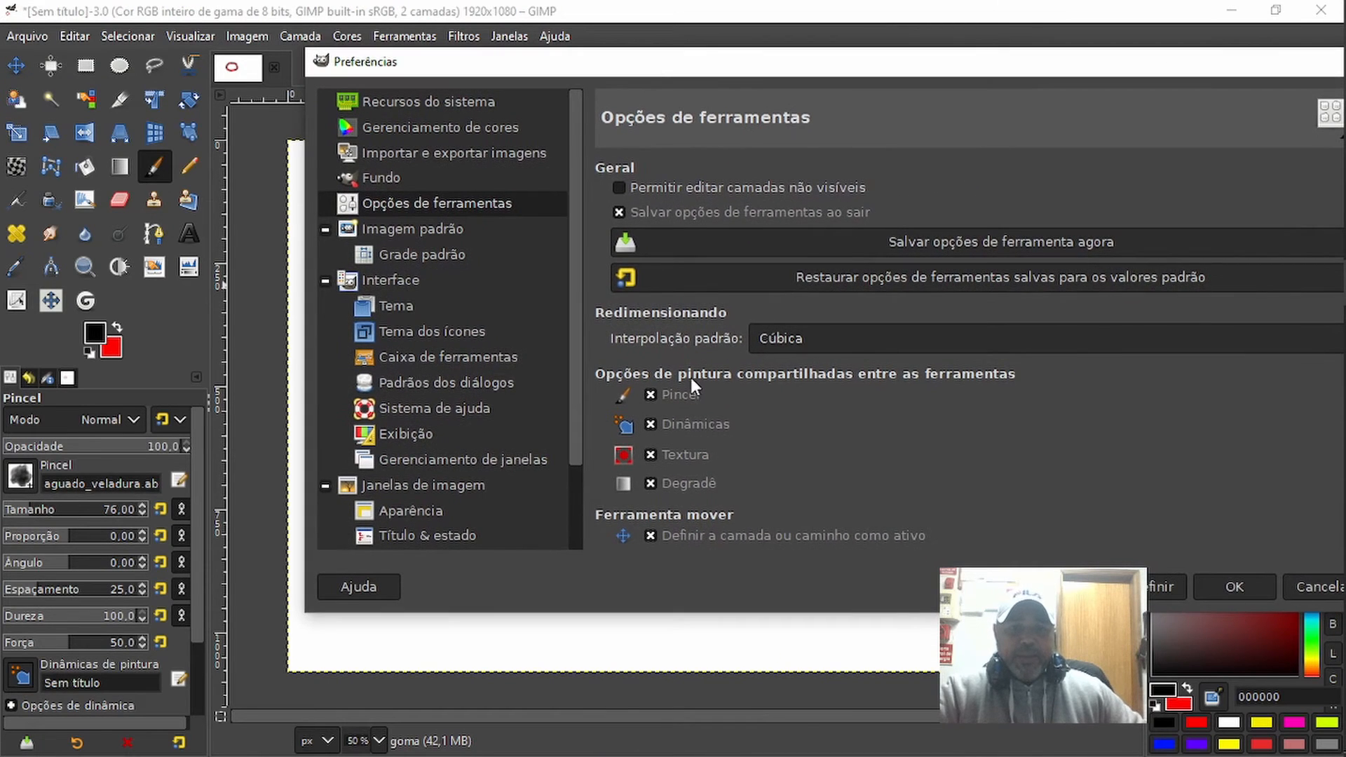
pyautogui.click(189, 168)
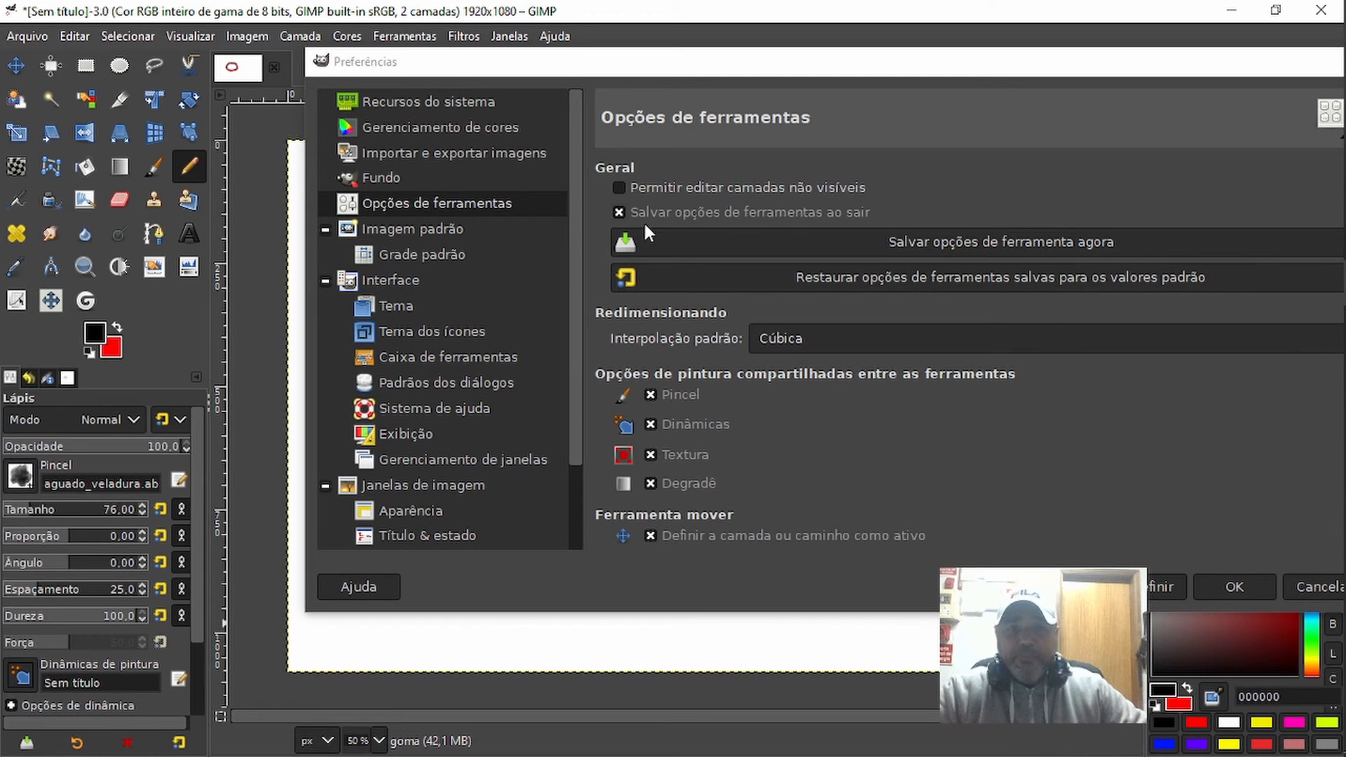
# Disable saving tool options on exit and reset the foreground and background colours to black and white
pyautogui.click(621, 216)
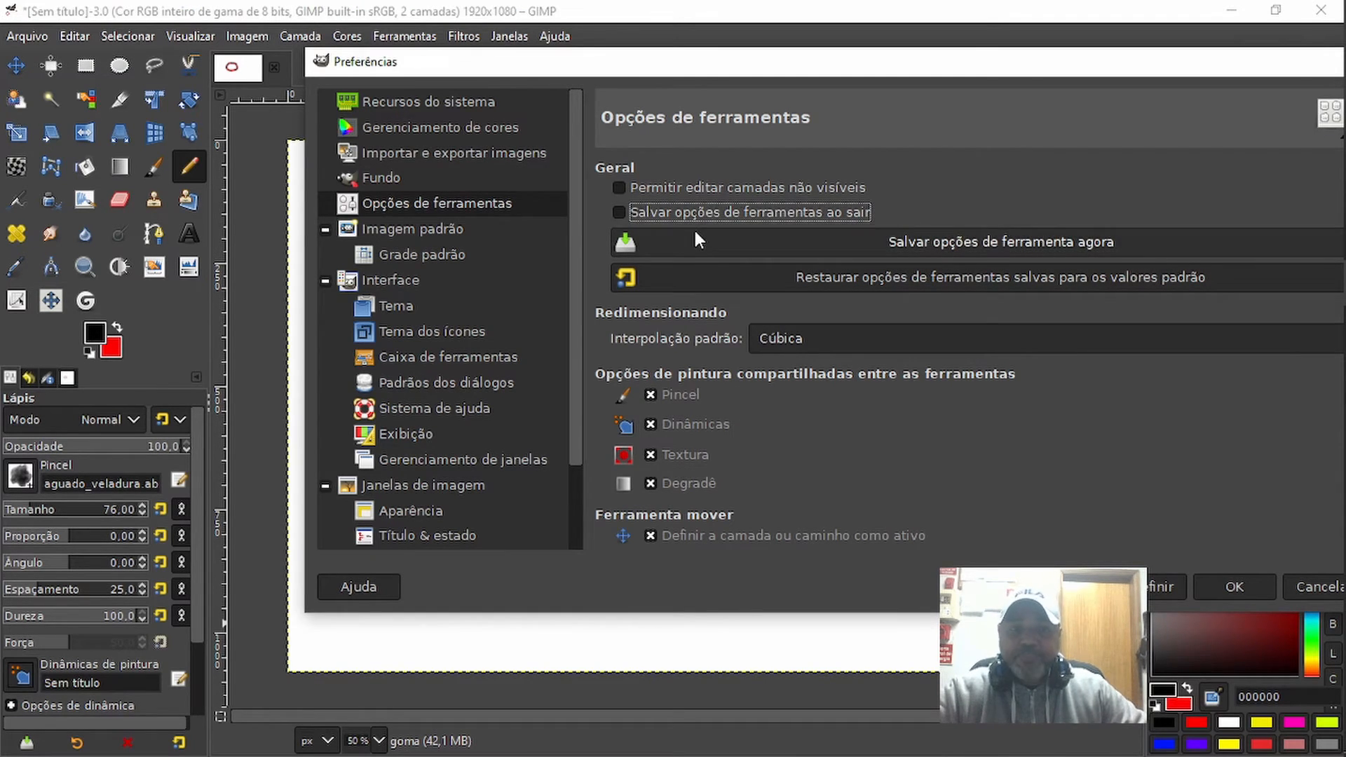
pyautogui.click(90, 353)
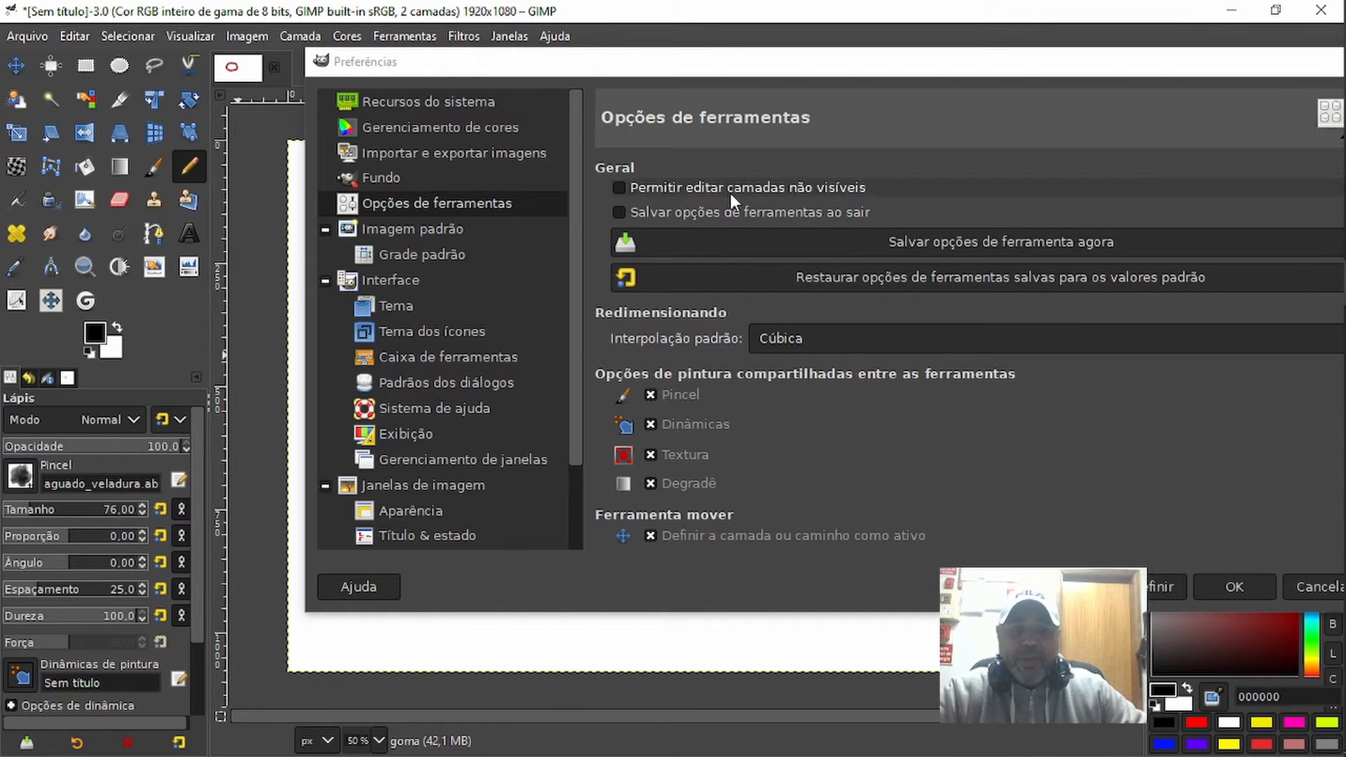
# Examine the default new image settings and browse the list of size templates without choosing one
pyautogui.click(407, 228)
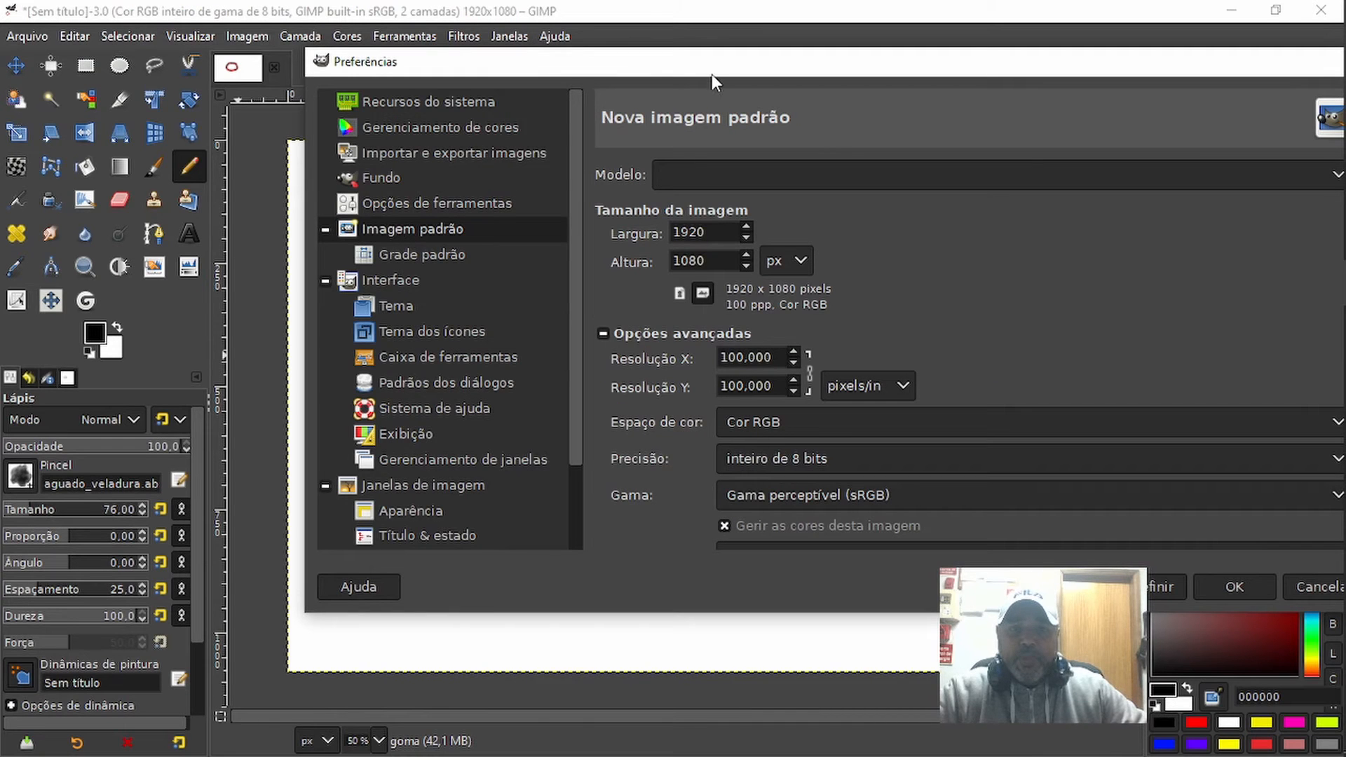
pyautogui.moveTo(712, 74); pyautogui.dragTo(566, 70)
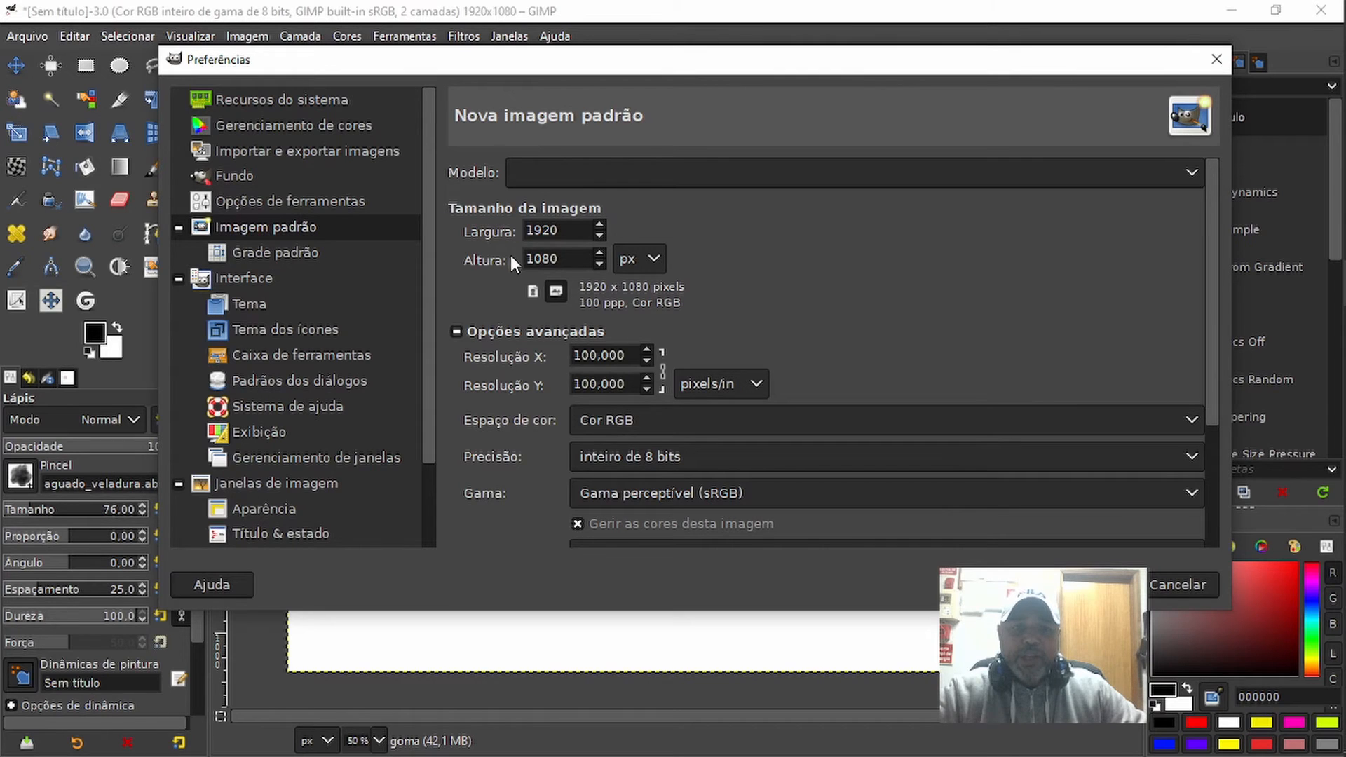
pyautogui.click(1182, 173)
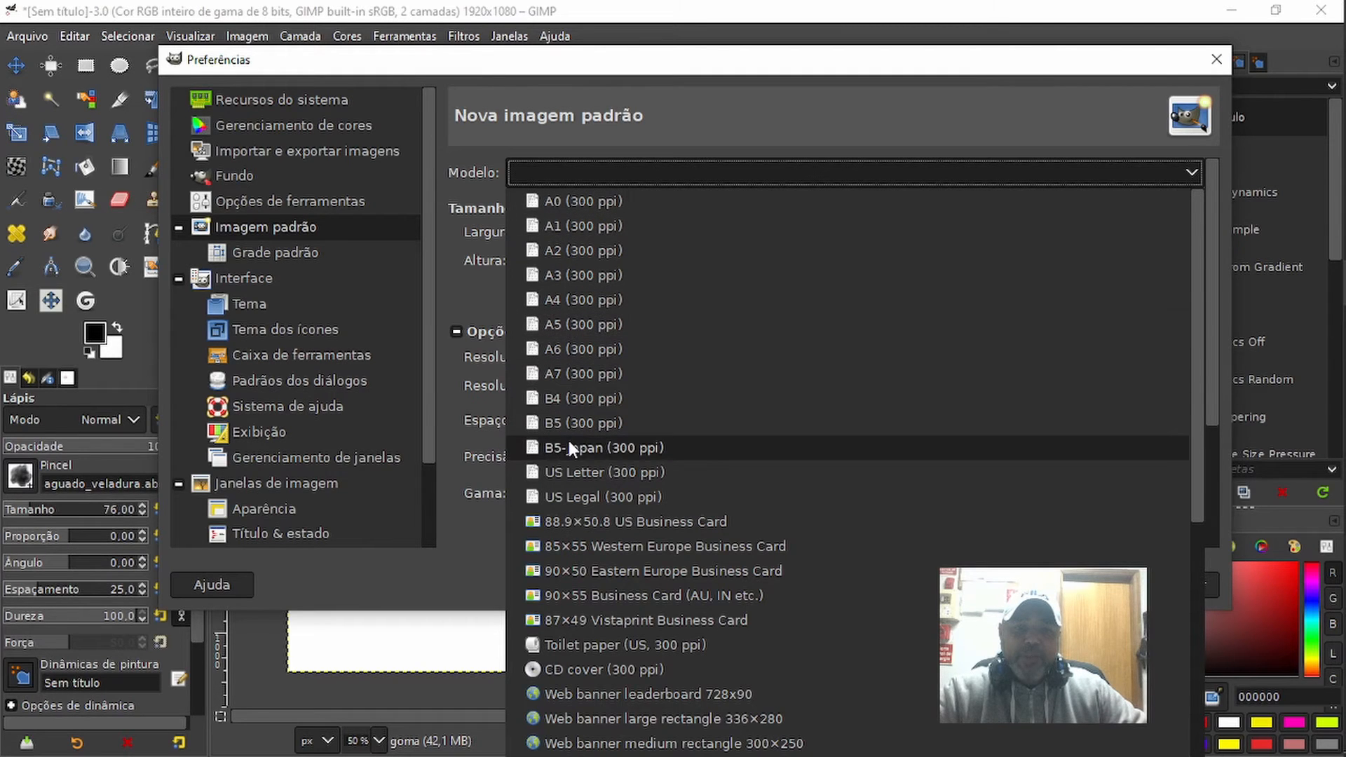
pyautogui.scroll(-3, 863, 418)
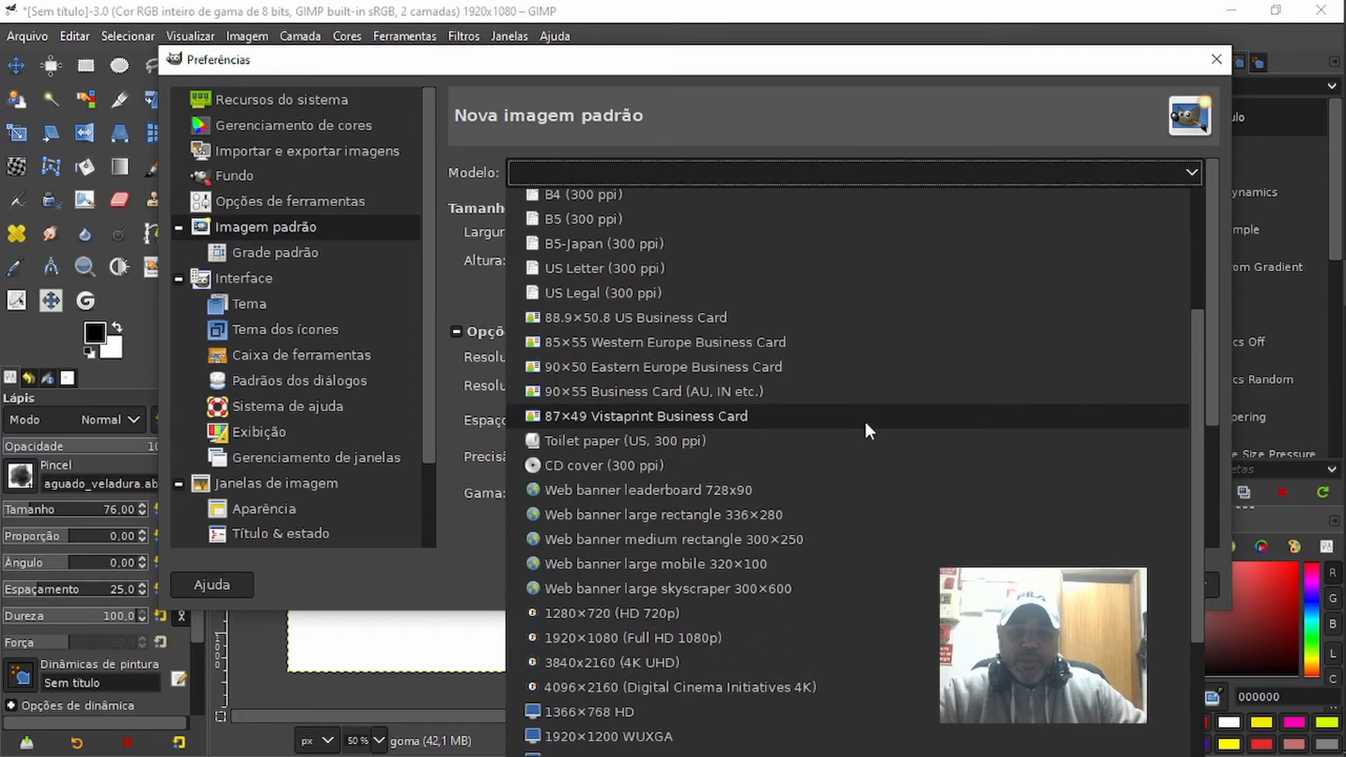
pyautogui.scroll(-3, 864, 418)
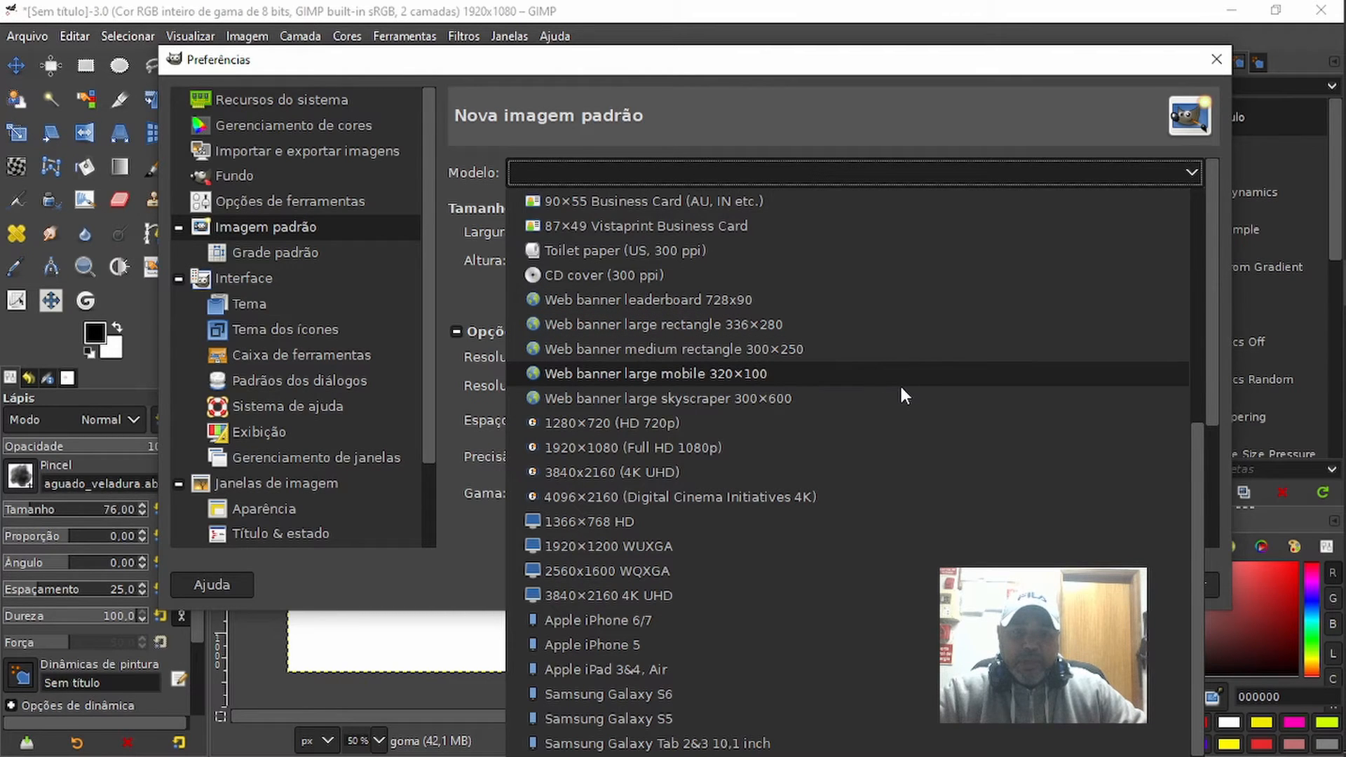
pyautogui.scroll(5, 899, 384)
pyautogui.scroll(5, 898, 384)
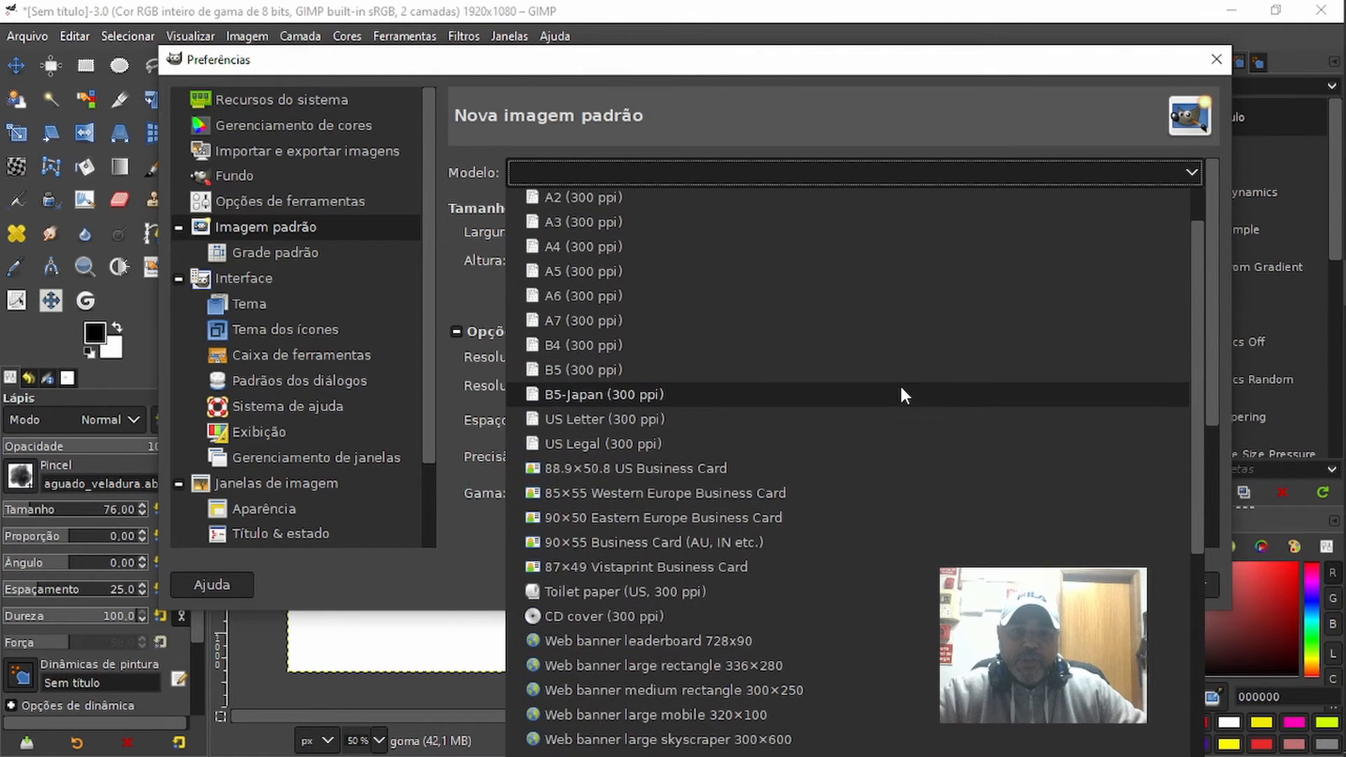
pyautogui.click(1193, 174)
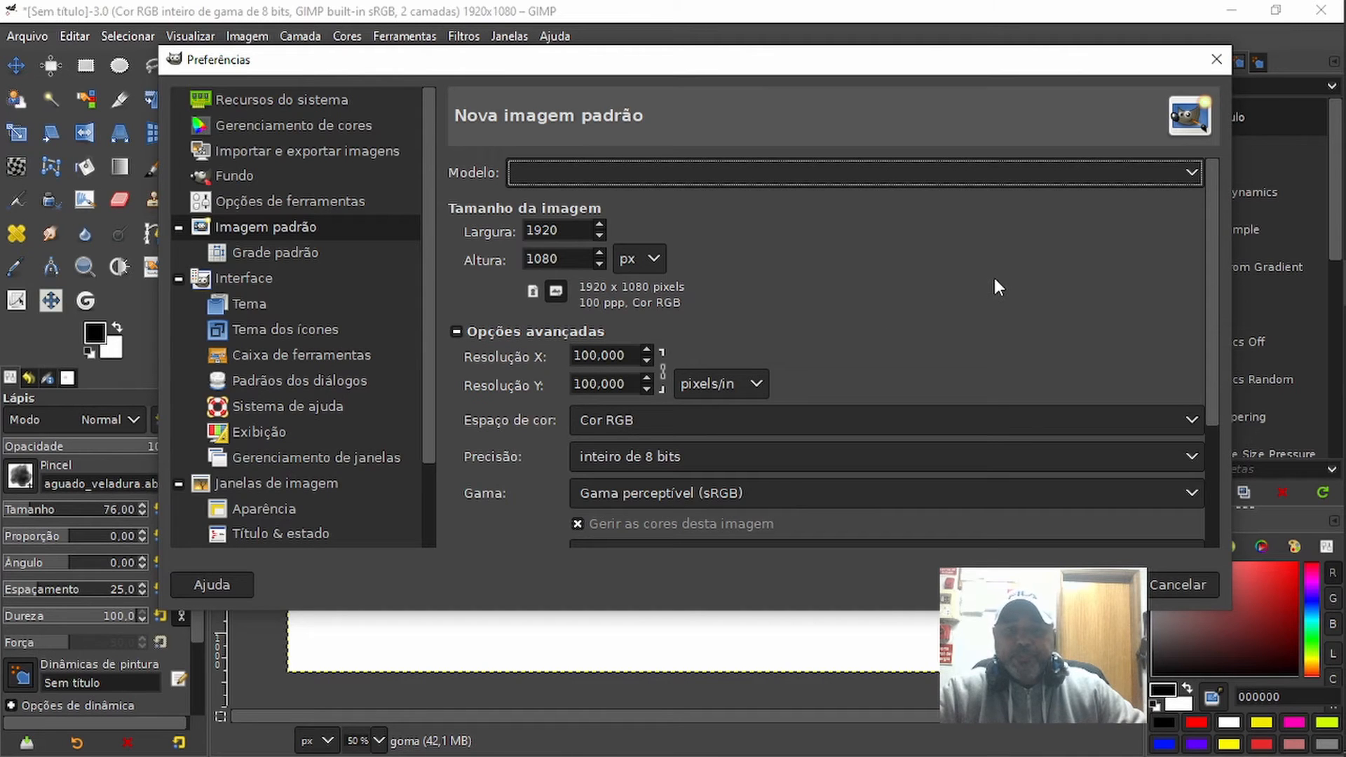
# Examine the default image's advanced options from resolution and colour space down to the comment and quick mask colour
pyautogui.scroll(-1, 1072, 274)
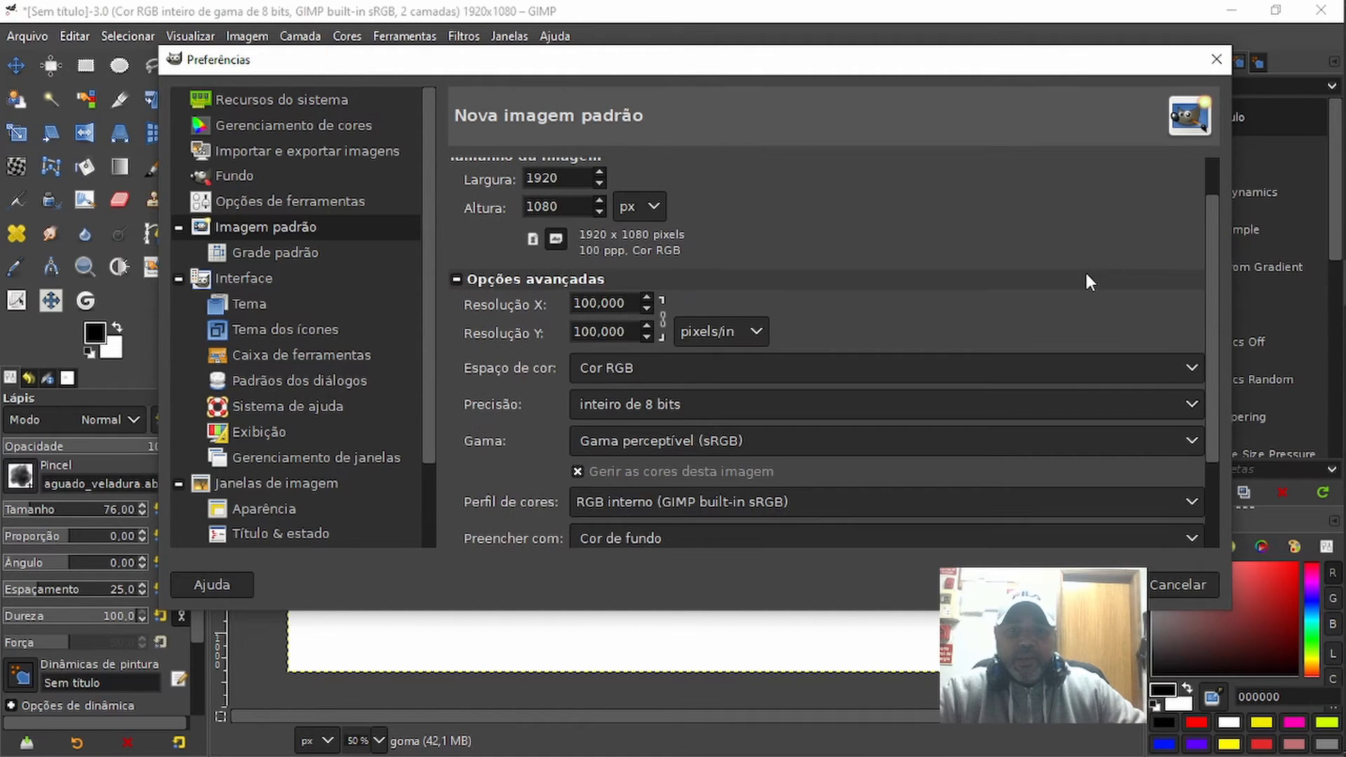
pyautogui.scroll(1, 1084, 275)
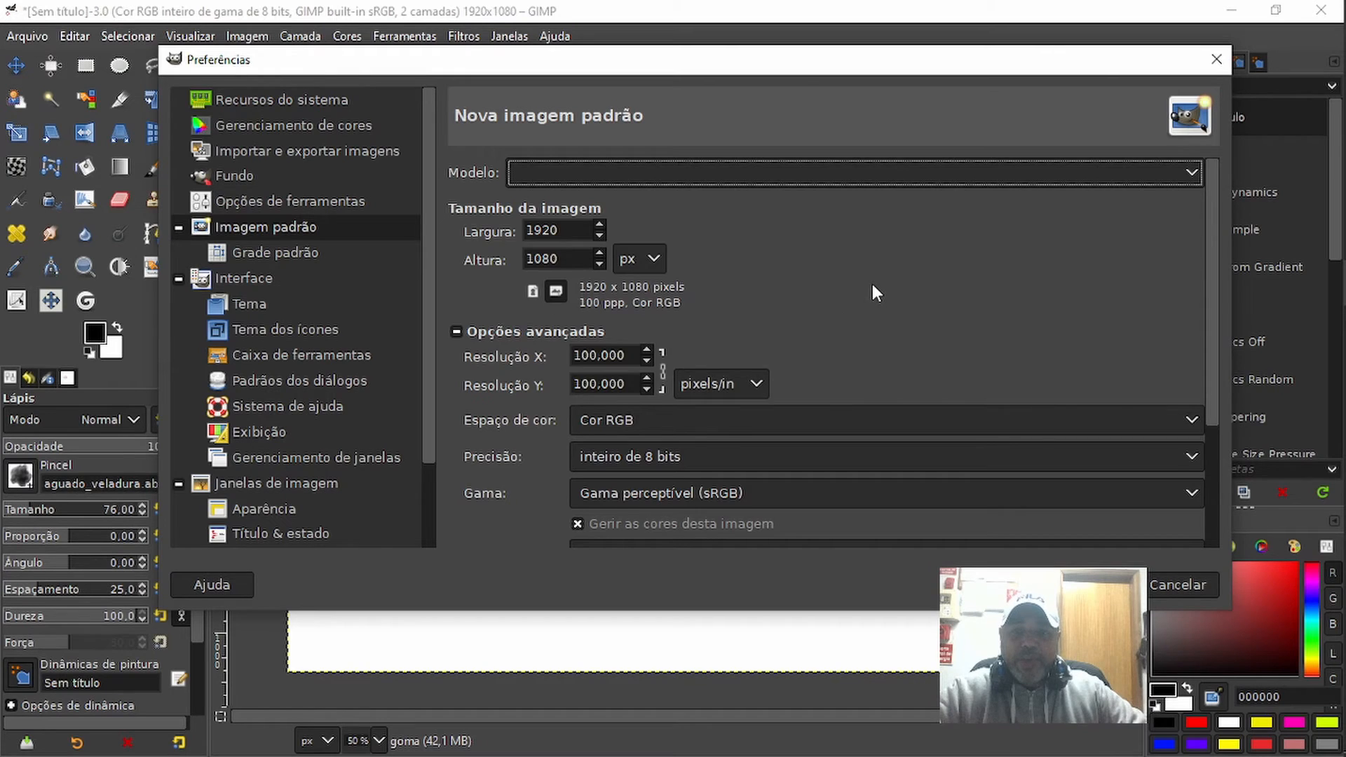
pyautogui.scroll(-5, 873, 284)
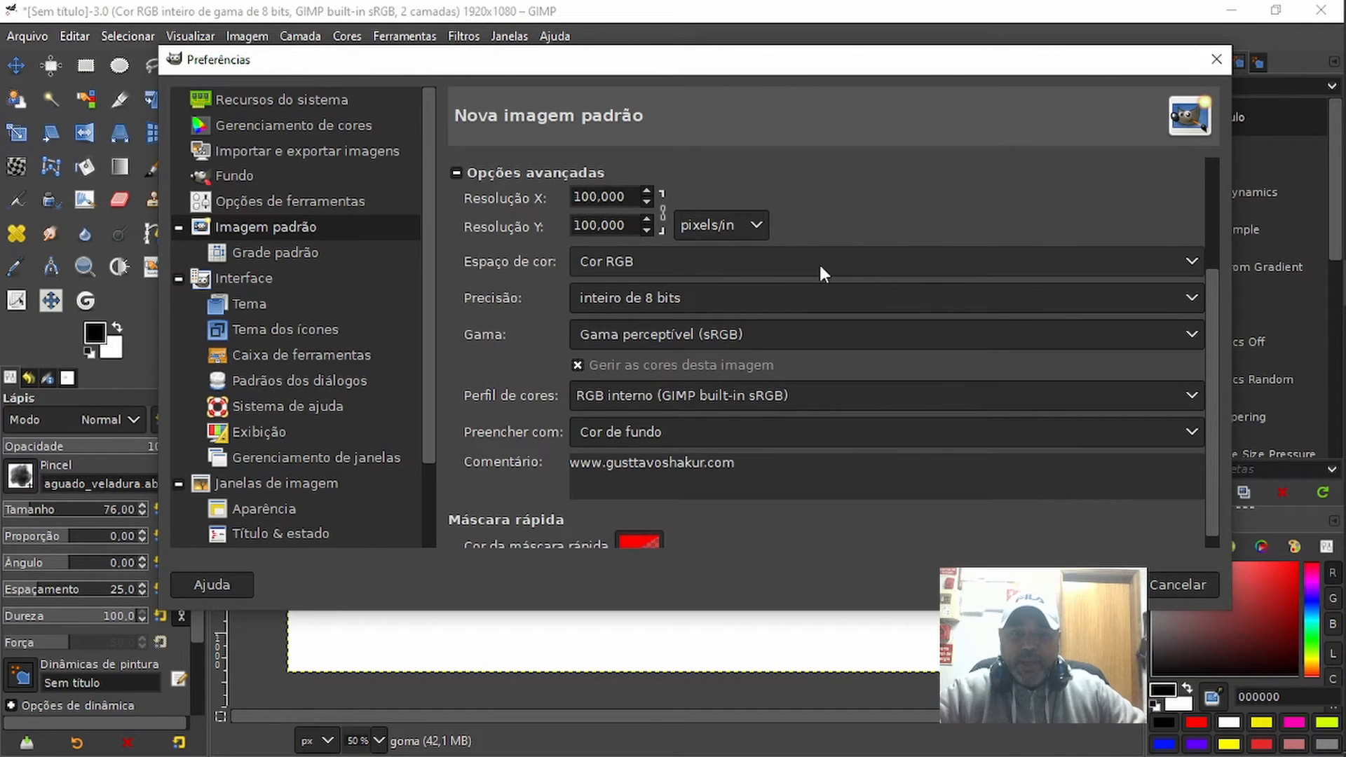
pyautogui.scroll(-1, 706, 263)
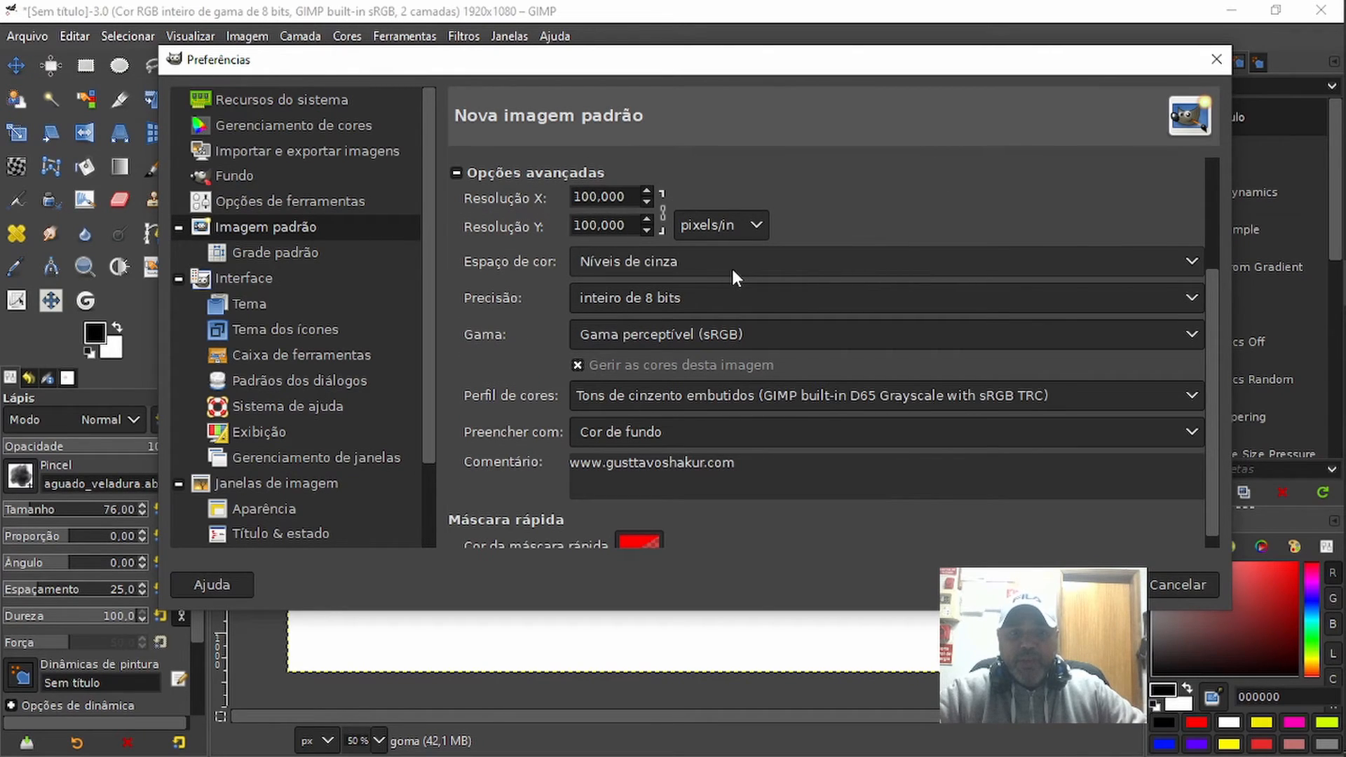
pyautogui.scroll(1, 829, 266)
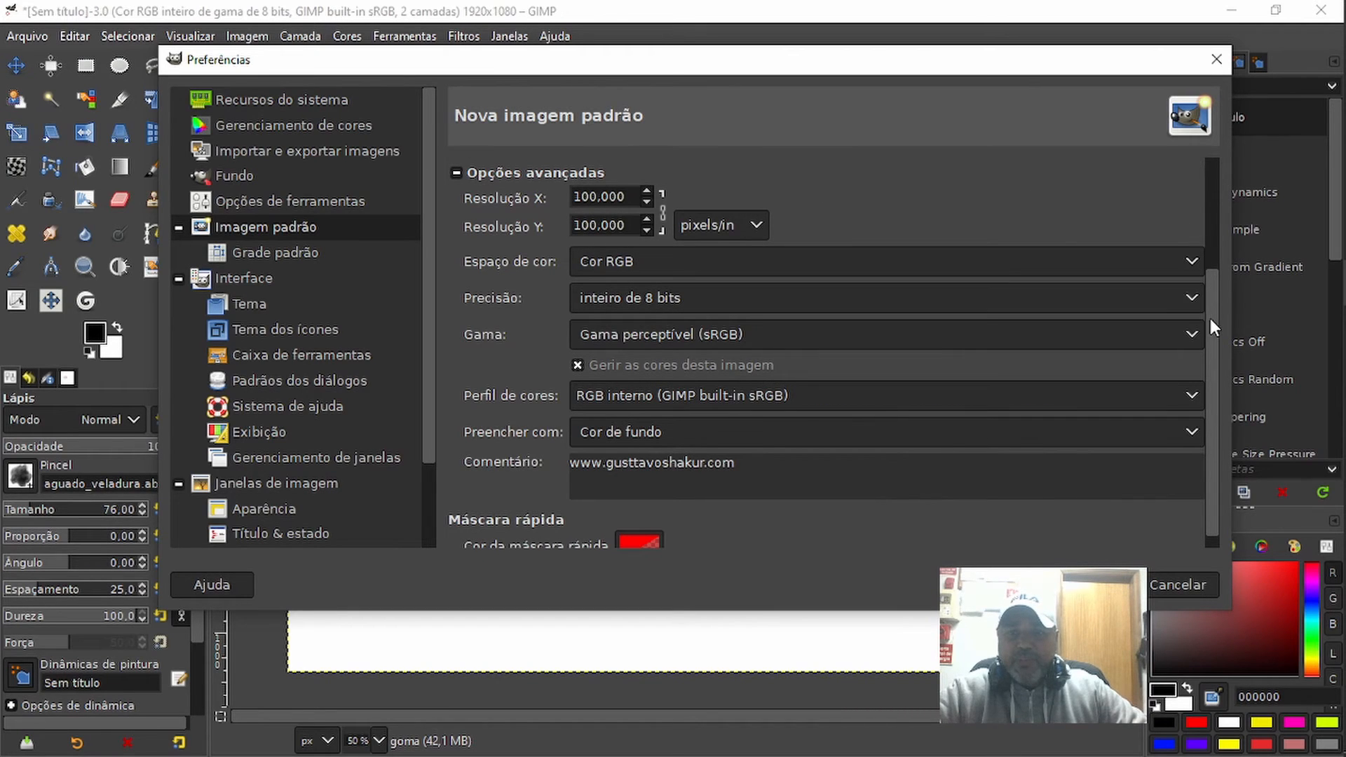
pyautogui.moveTo(1210, 323); pyautogui.dragTo(1208, 332)
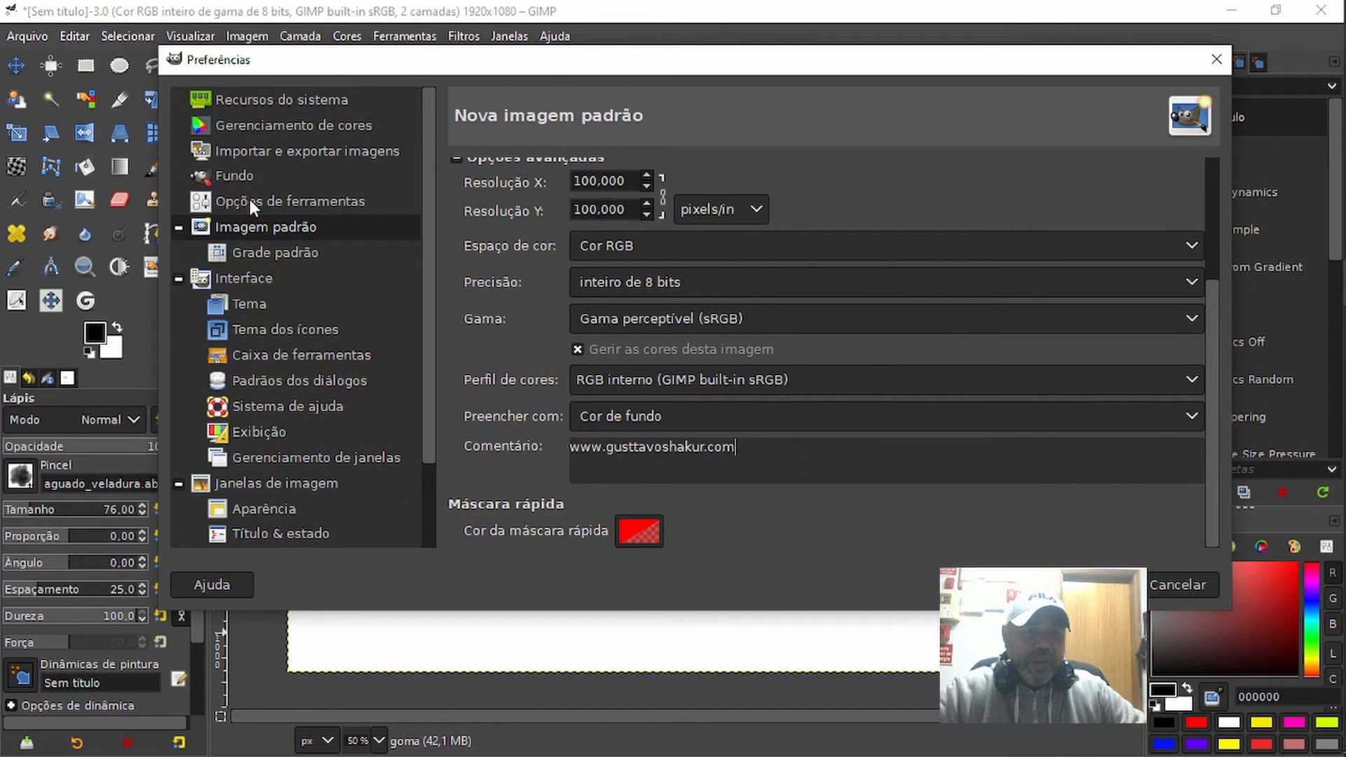
# Examine the default grid settings and the interface settings for language, previews and keyboard shortcuts
pyautogui.click(274, 246)
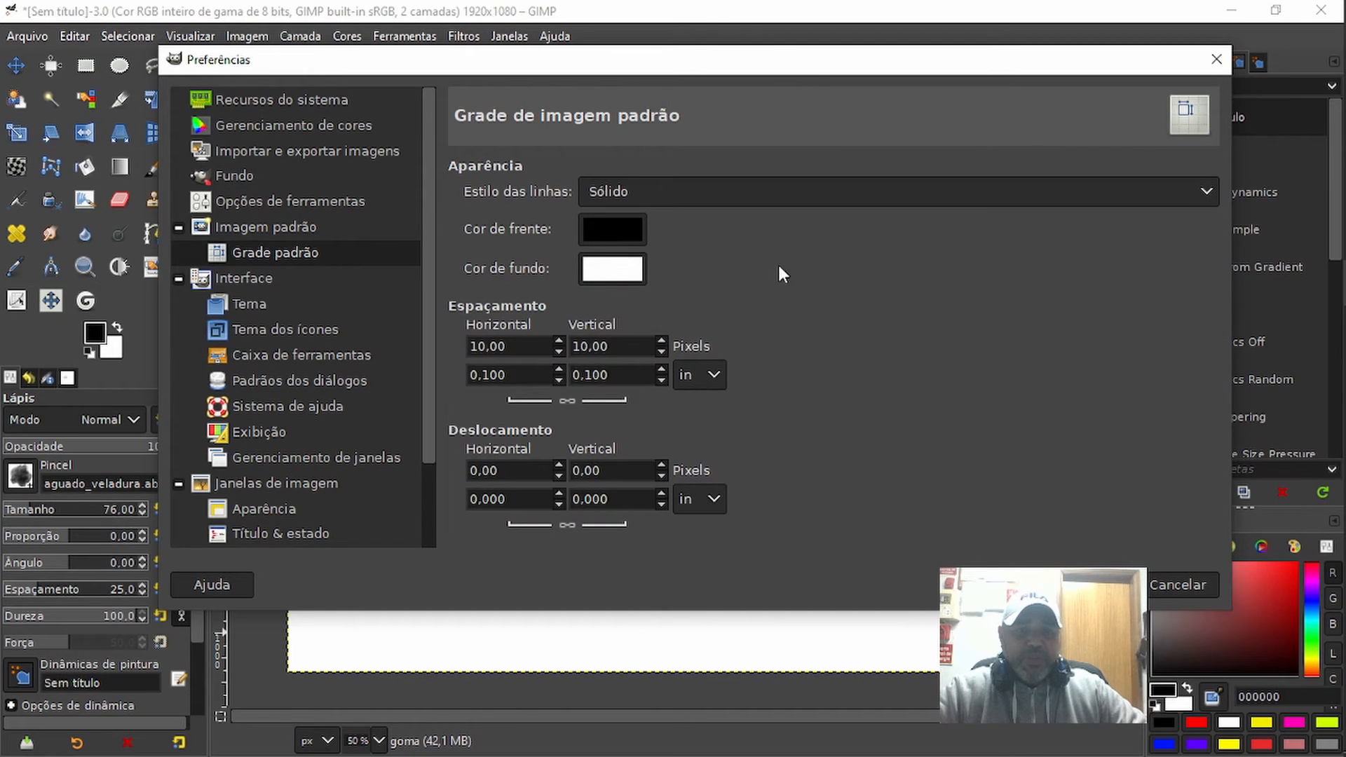
pyautogui.click(242, 279)
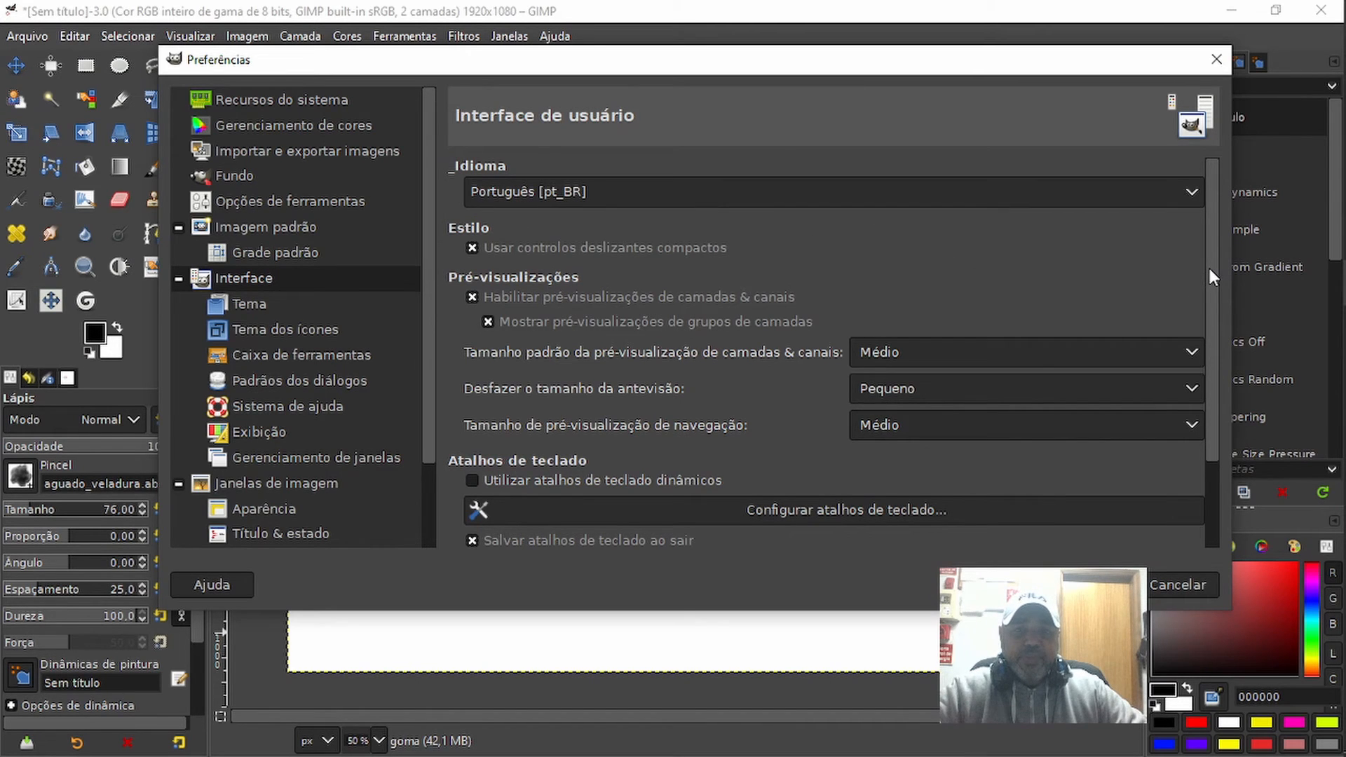
pyautogui.moveTo(1208, 265); pyautogui.dragTo(1202, 318)
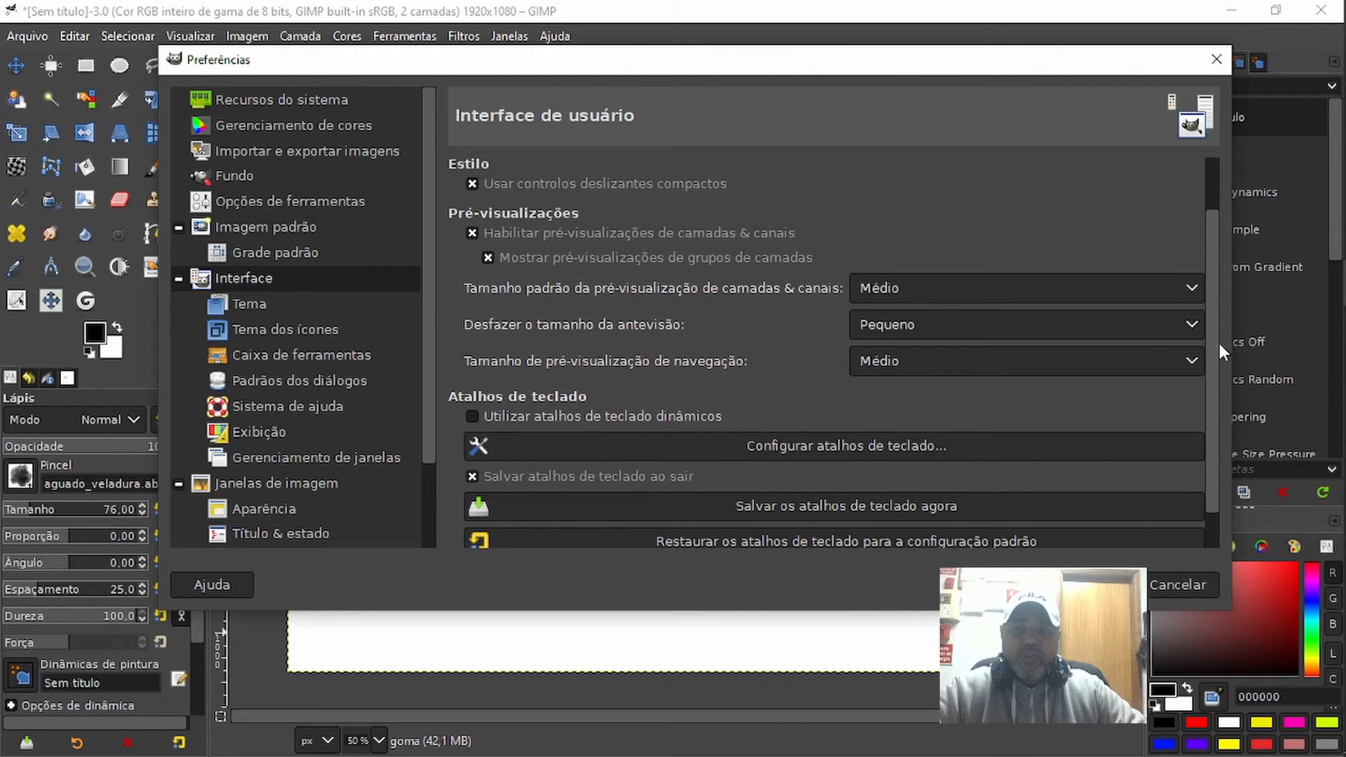
pyautogui.scroll(-1, 1209, 343)
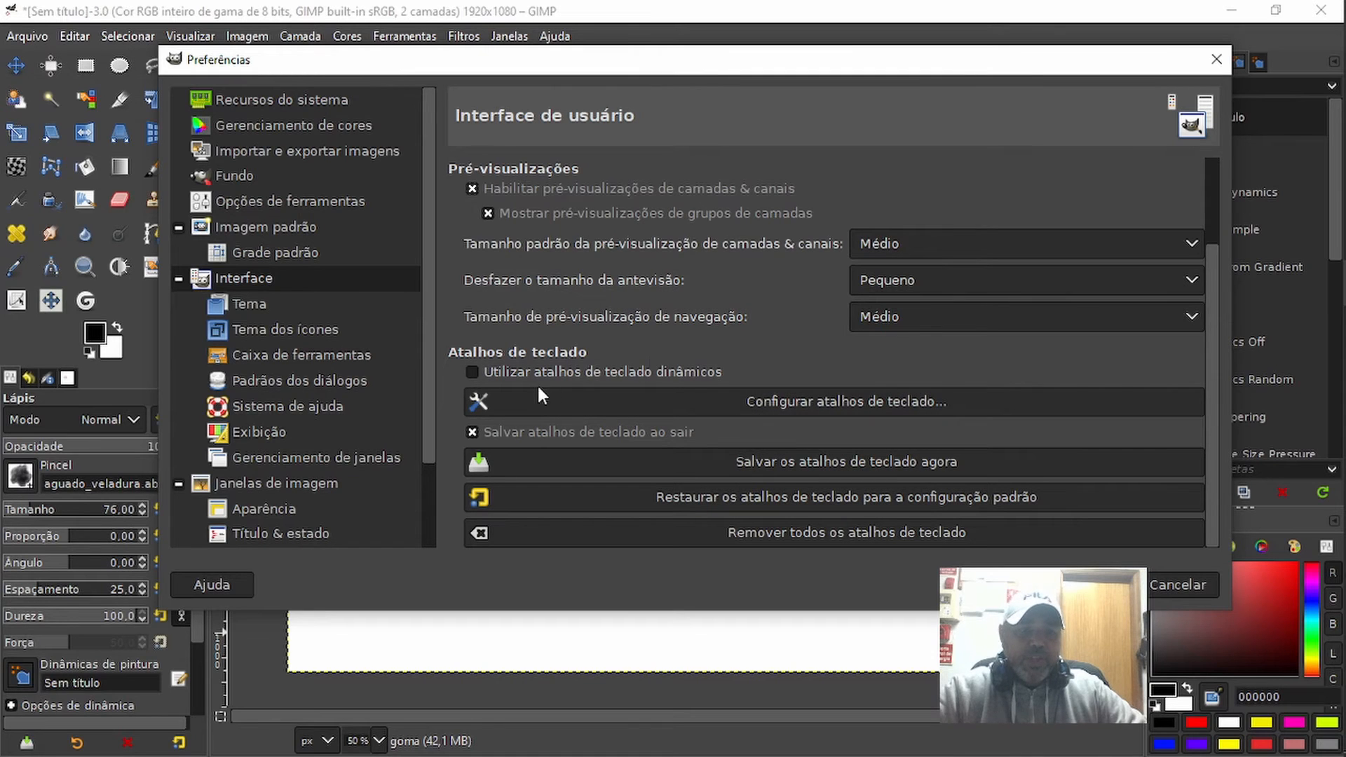
# Try the Gray interface theme, moving the preferences window aside to compare its look around the canvas
pyautogui.click(246, 302)
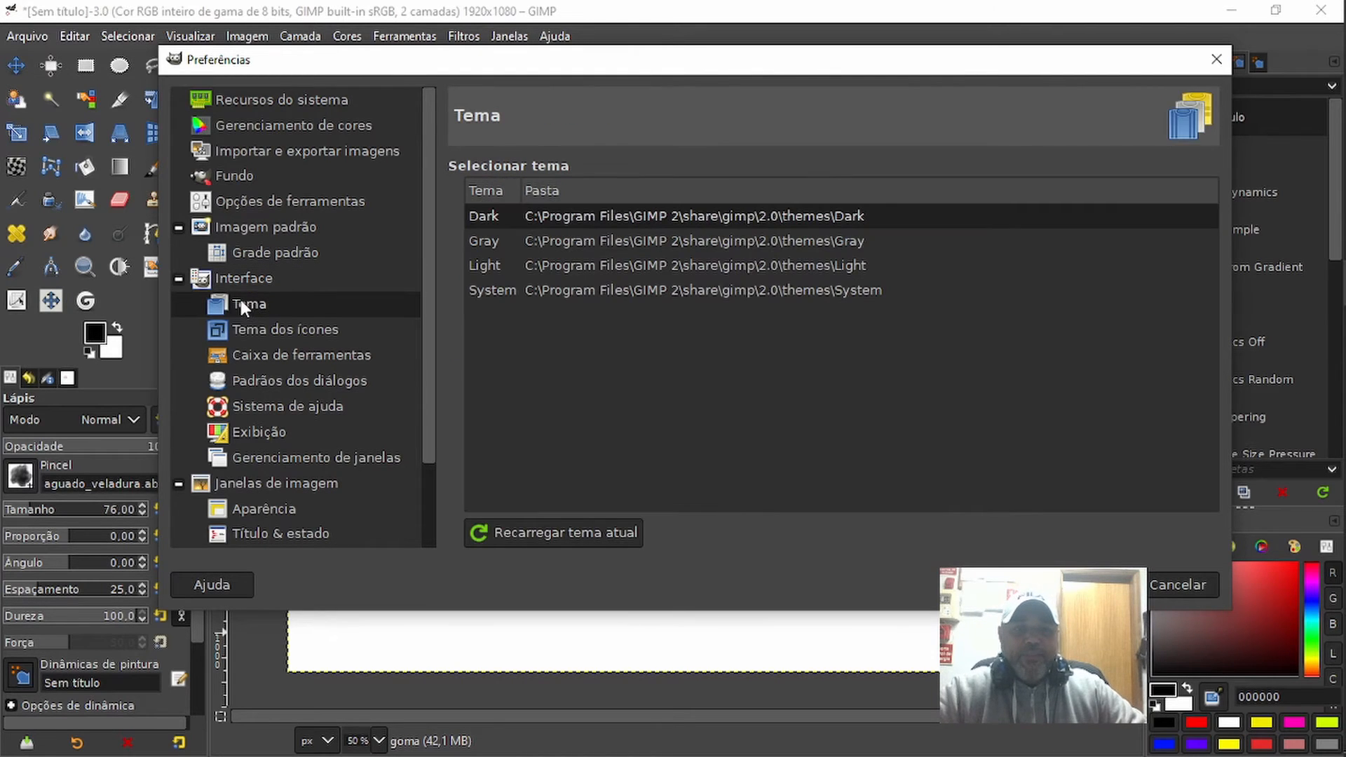
pyautogui.moveTo(613, 70); pyautogui.dragTo(686, 66)
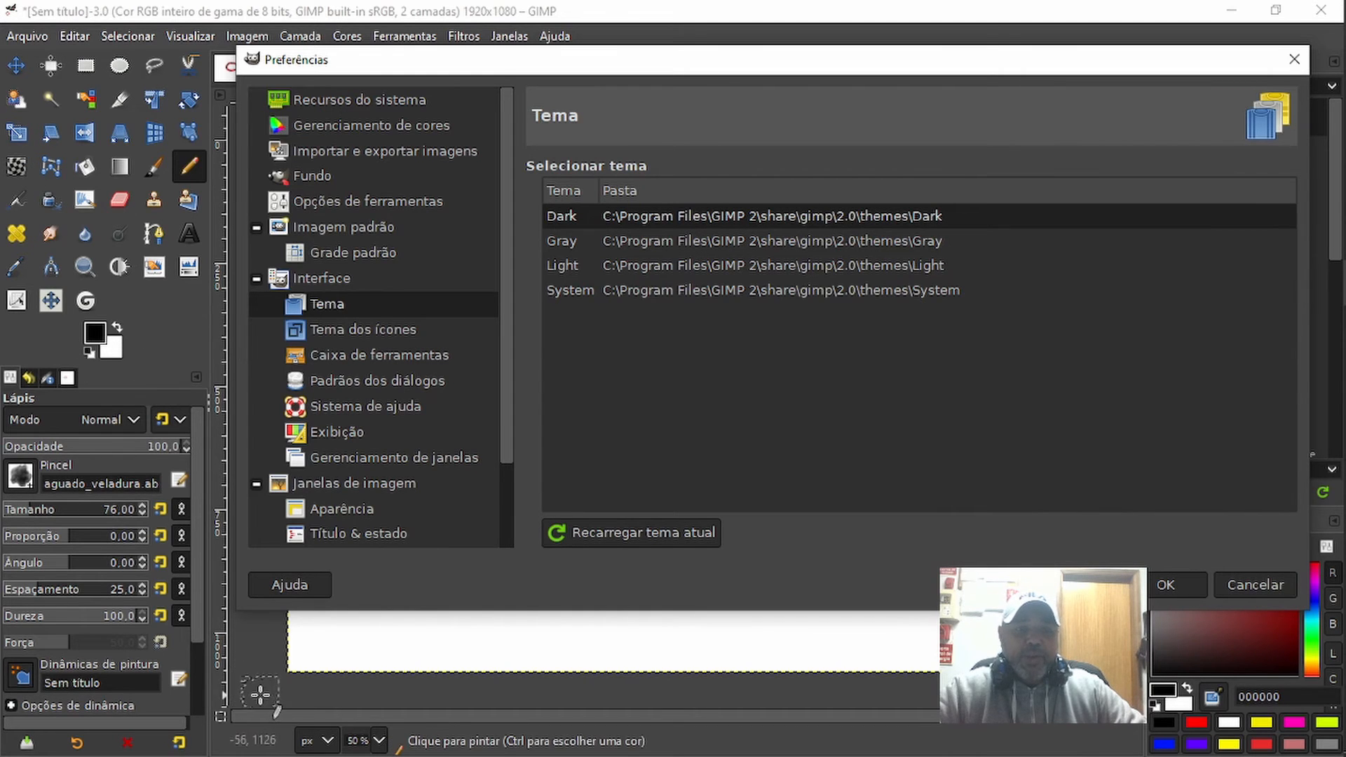
pyautogui.moveTo(477, 68); pyautogui.dragTo(424, 400)
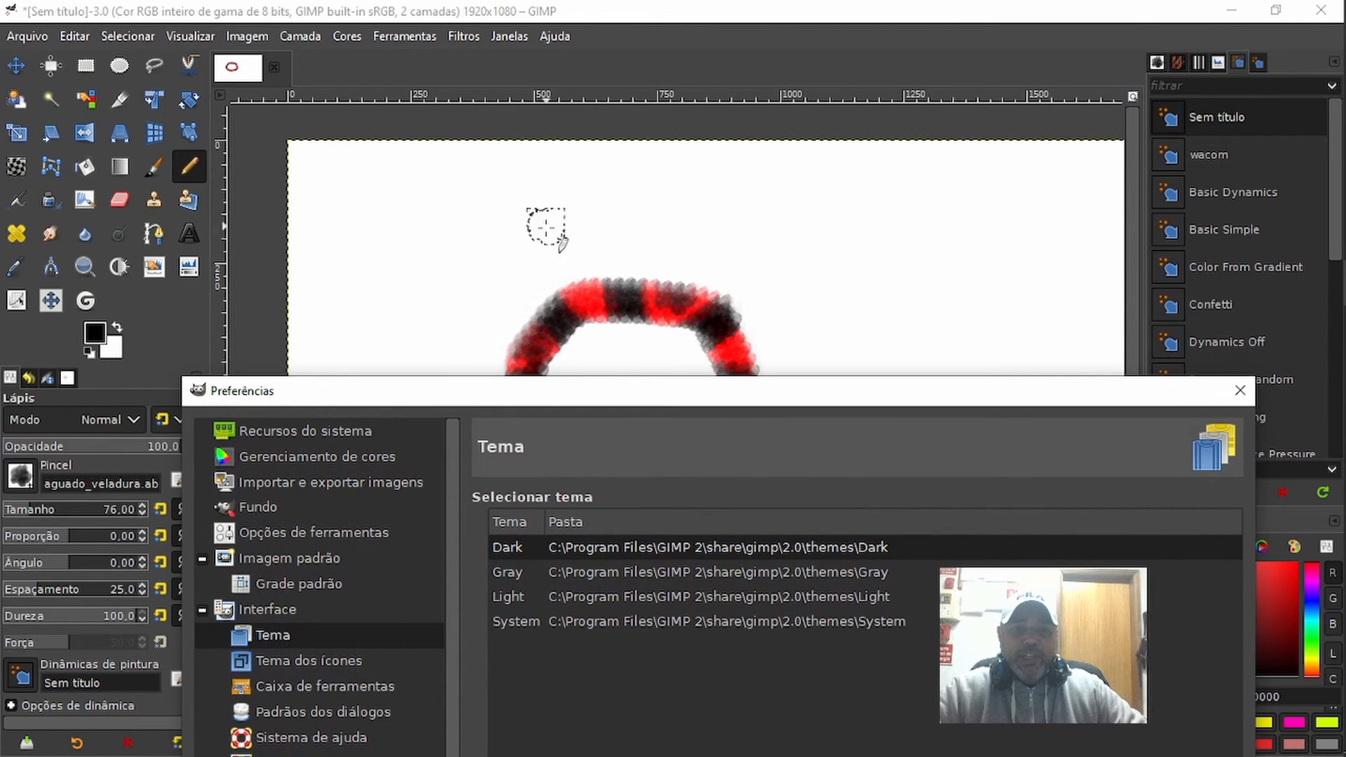
pyautogui.moveTo(624, 398); pyautogui.dragTo(602, 315)
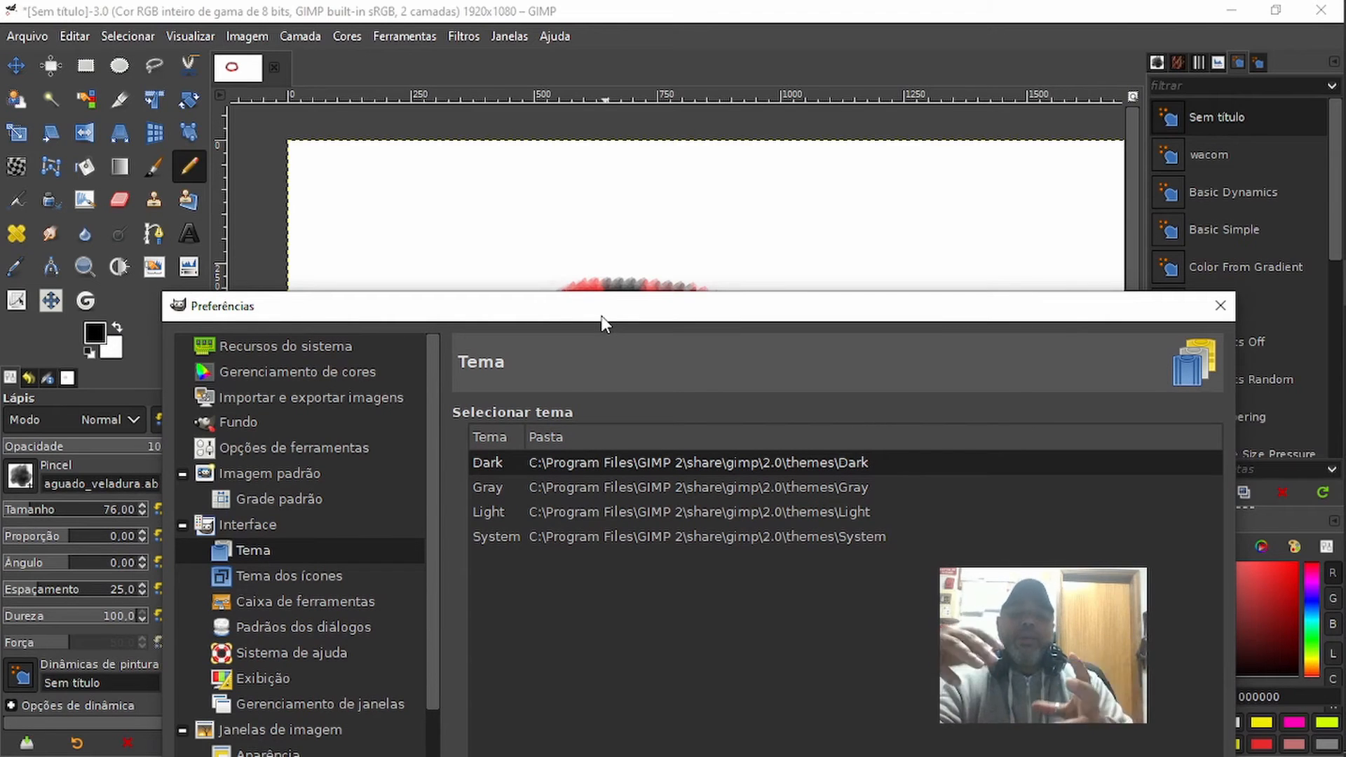
pyautogui.click(557, 486)
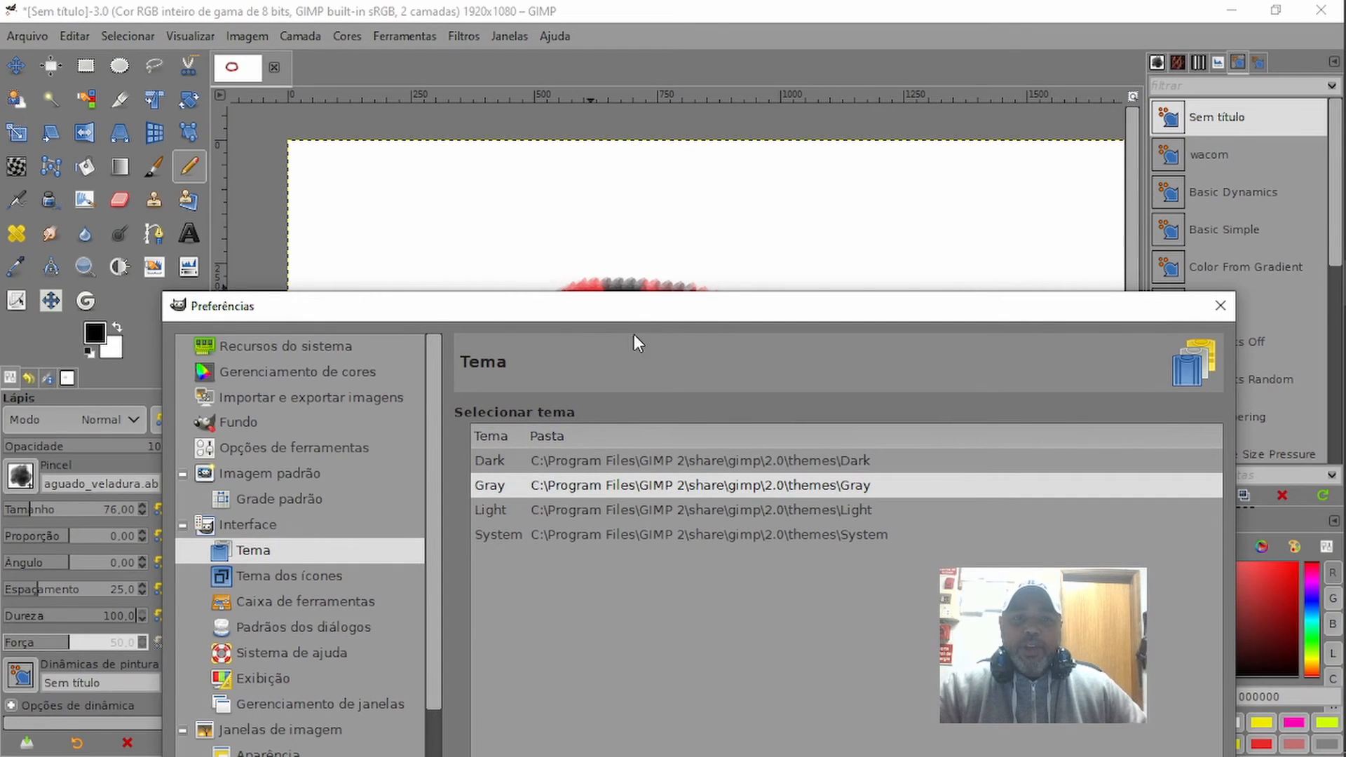
pyautogui.moveTo(623, 317); pyautogui.dragTo(601, 498)
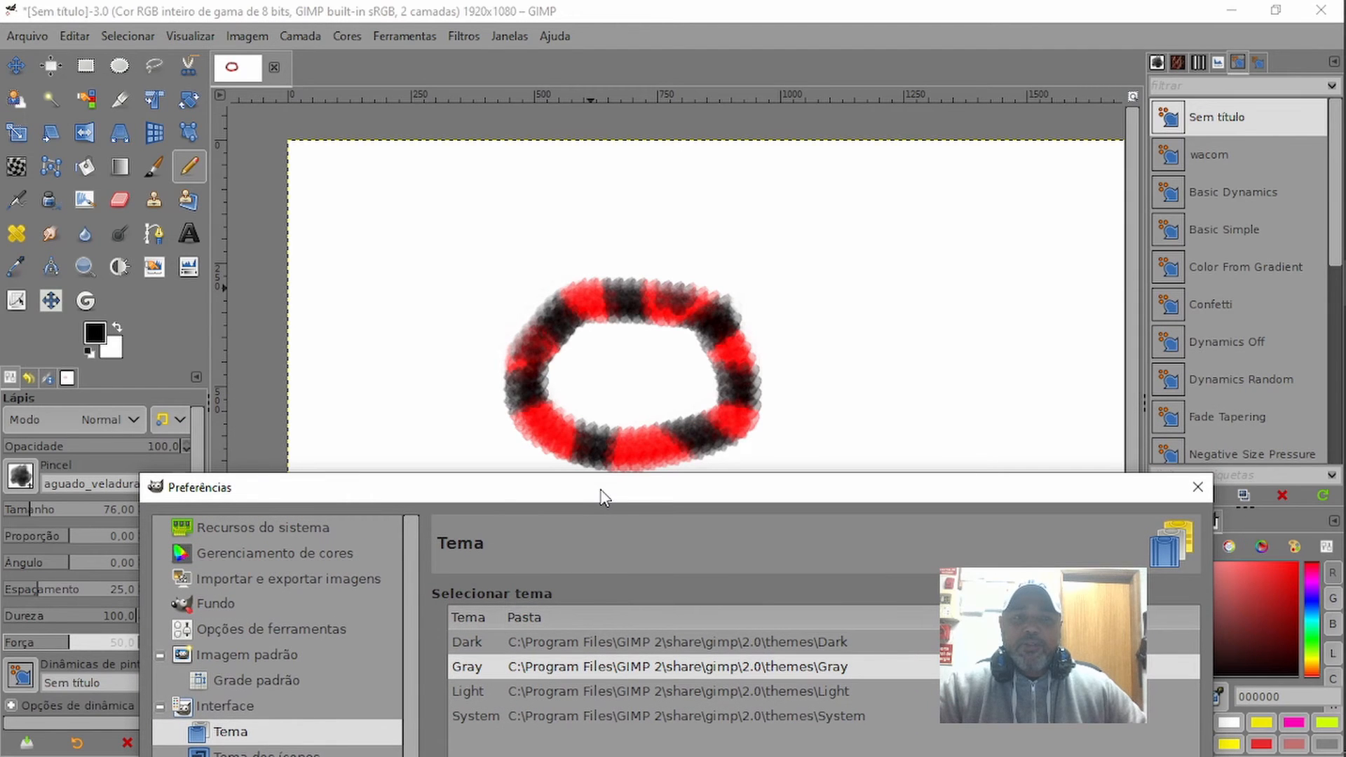
pyautogui.moveTo(601, 498); pyautogui.dragTo(601, 367)
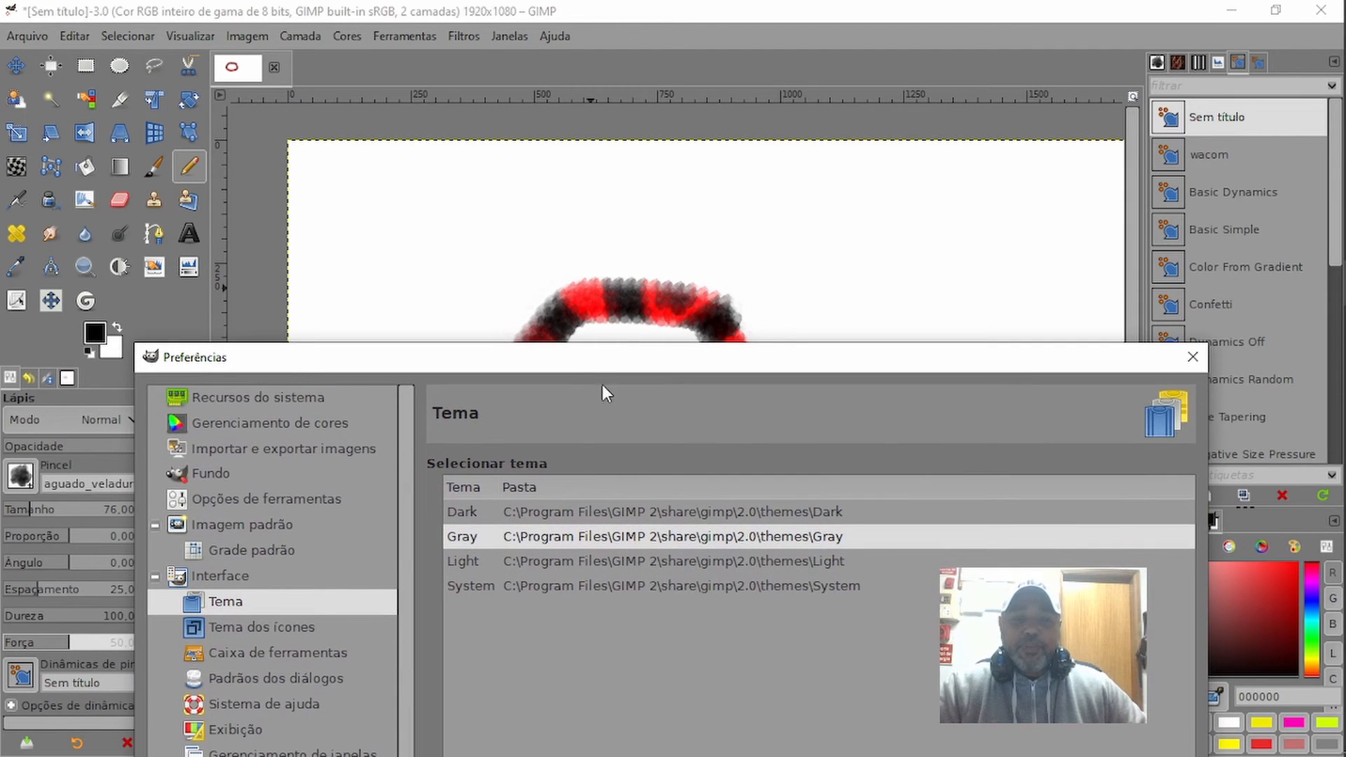
# Try the Light theme and switch to the System theme, moving the preferences window aside to view the interface
pyautogui.click(632, 559)
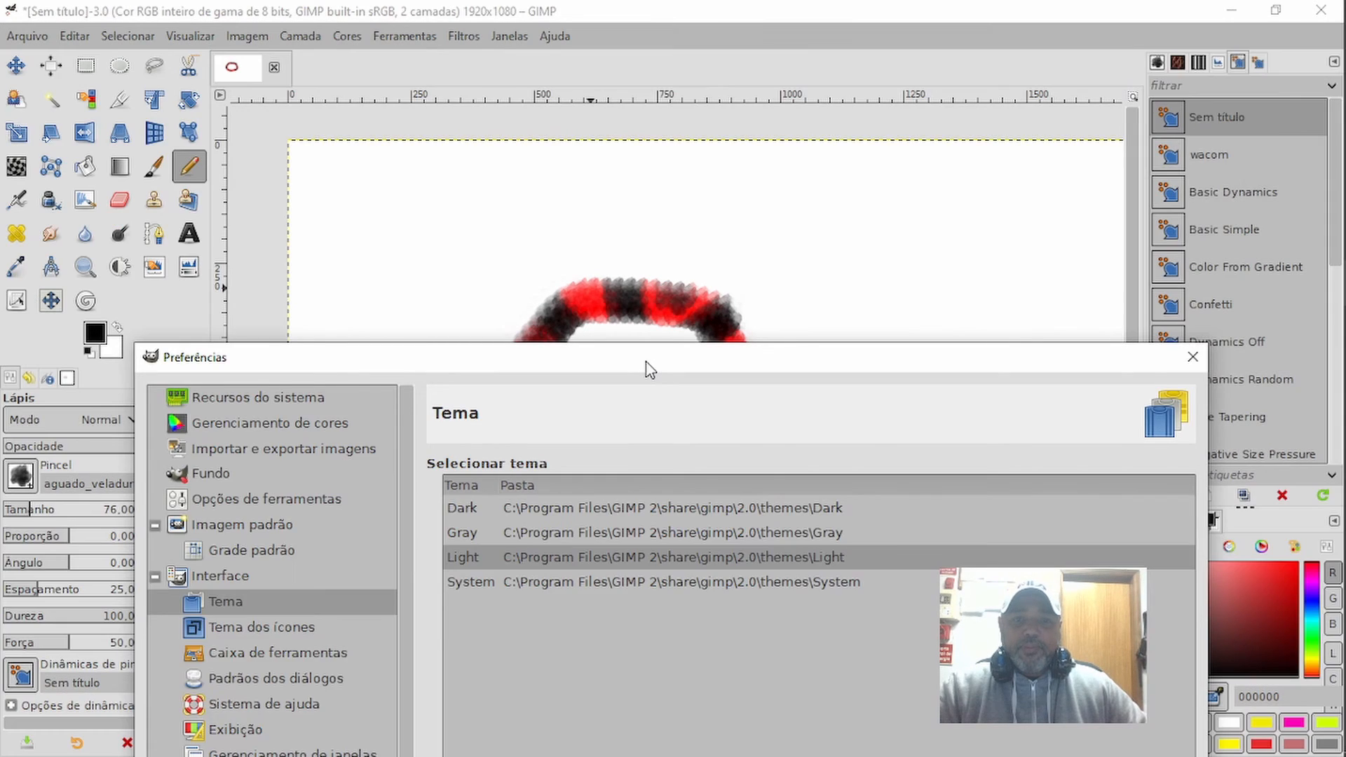
pyautogui.moveTo(646, 369); pyautogui.dragTo(615, 181)
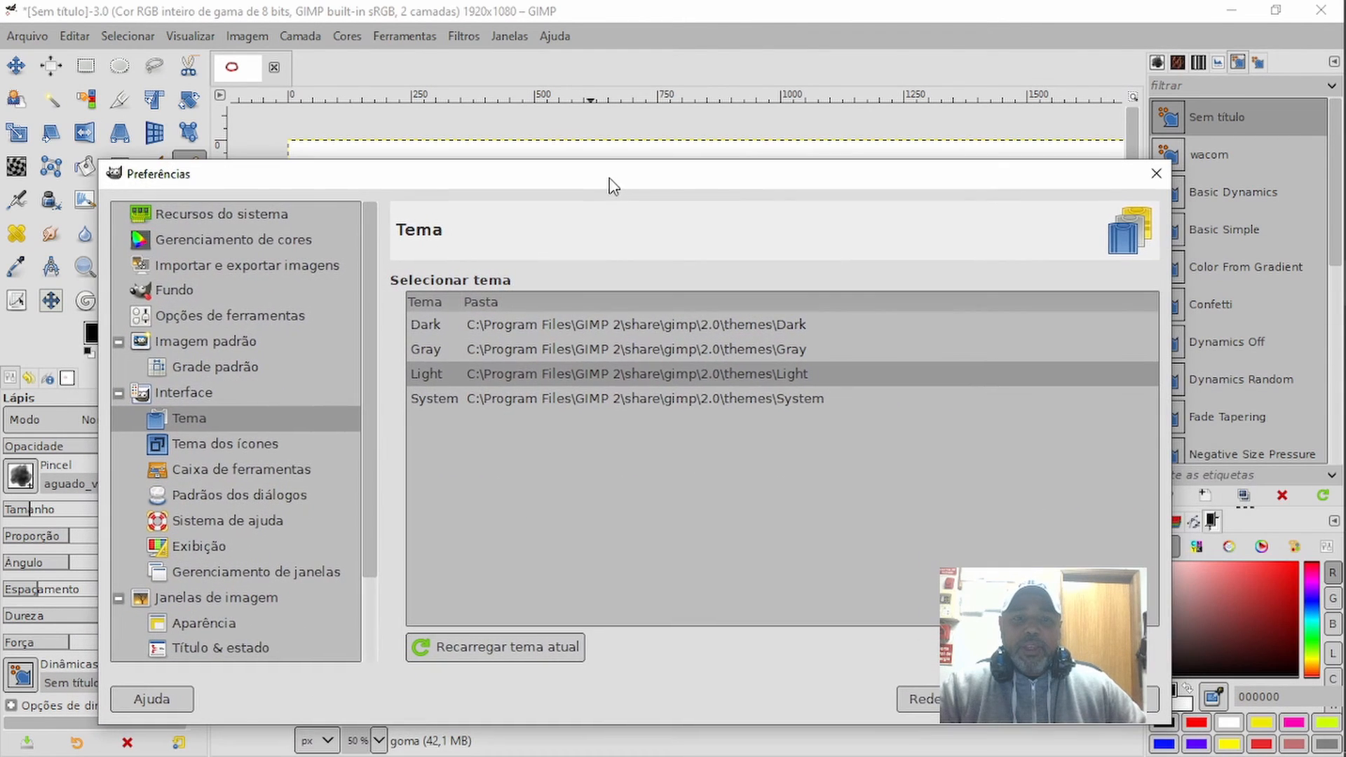
pyautogui.click(524, 399)
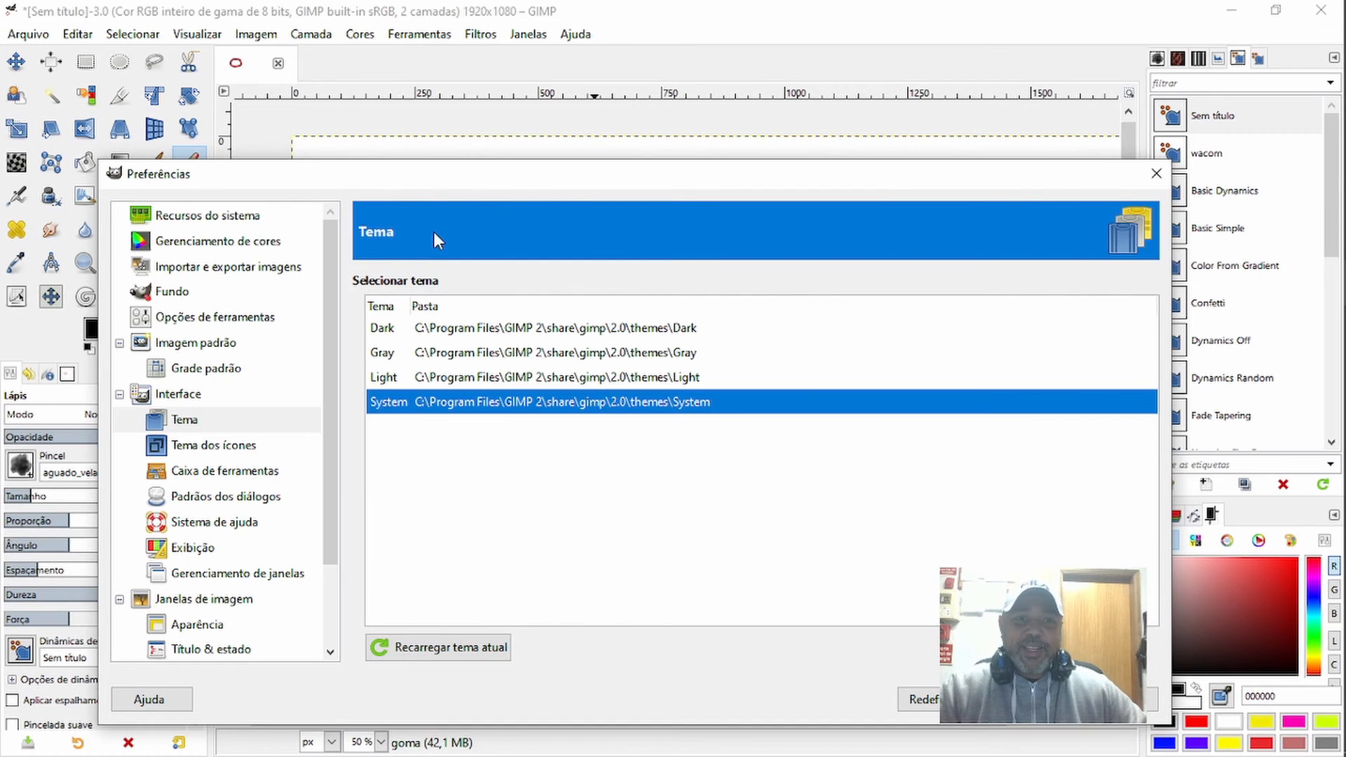
pyautogui.moveTo(460, 194); pyautogui.dragTo(816, 404)
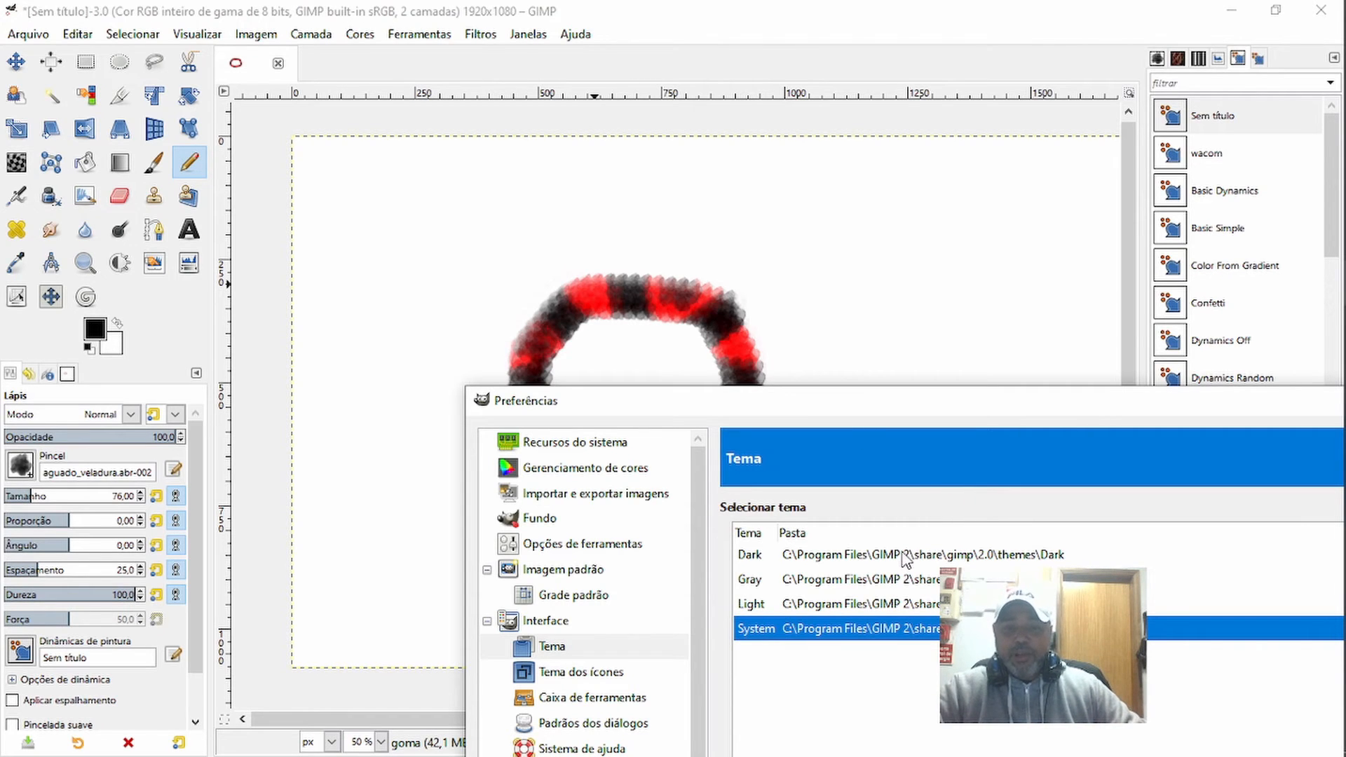
# Switch the interface to the Dark theme, moving the preferences window aside to view the canvas and toolbox
pyautogui.click(854, 556)
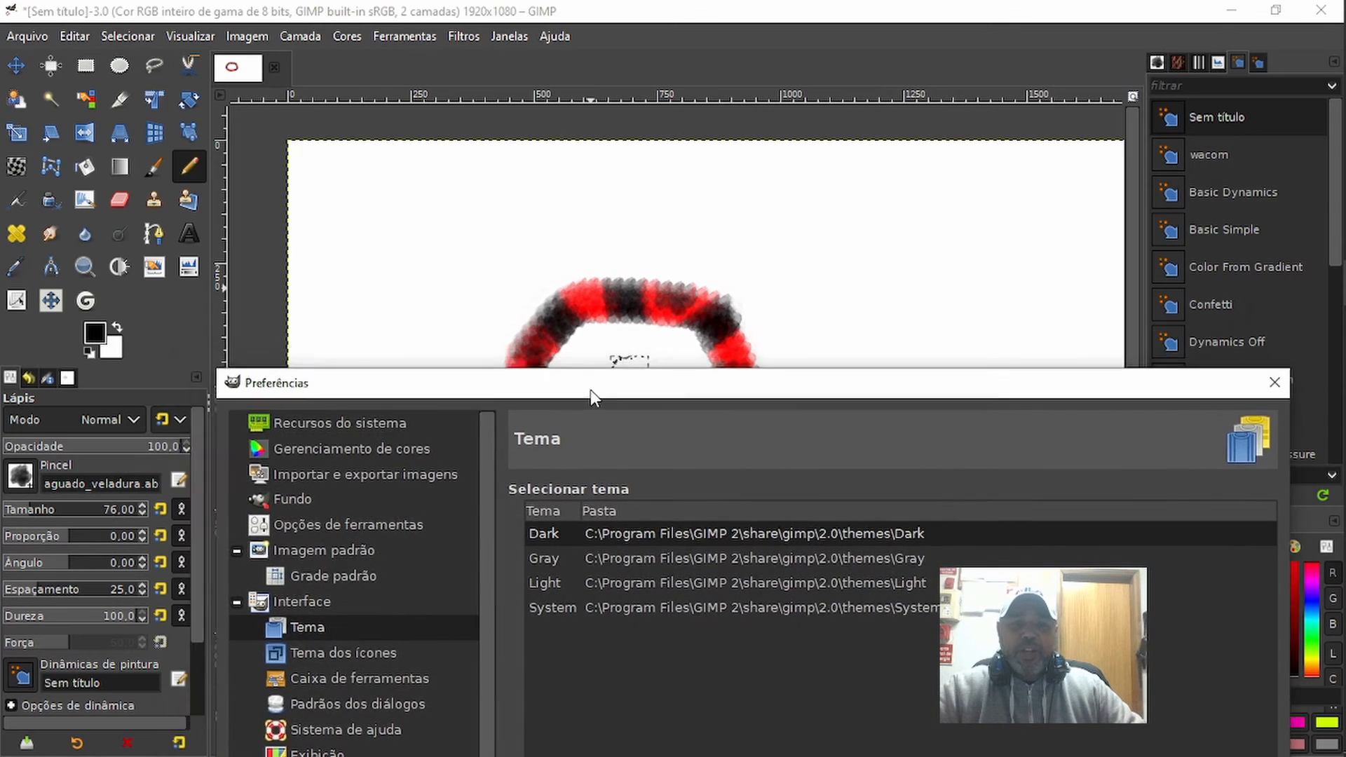
pyautogui.moveTo(590, 389); pyautogui.dragTo(578, 146)
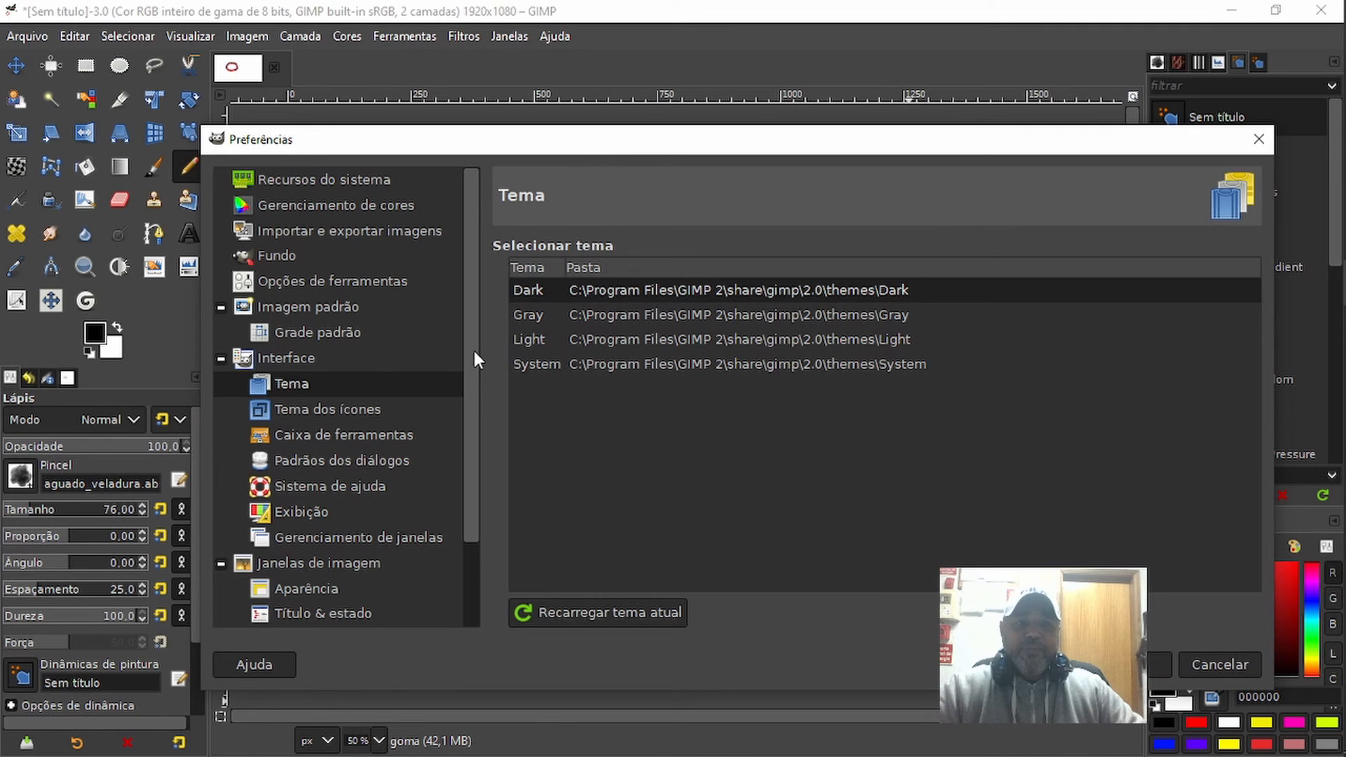
pyautogui.moveTo(447, 150)
pyautogui.mouseDown()
pyautogui.moveTo(381, 352)
pyautogui.moveTo(554, 362)
pyautogui.moveTo(894, 117)
pyautogui.mouseUp()
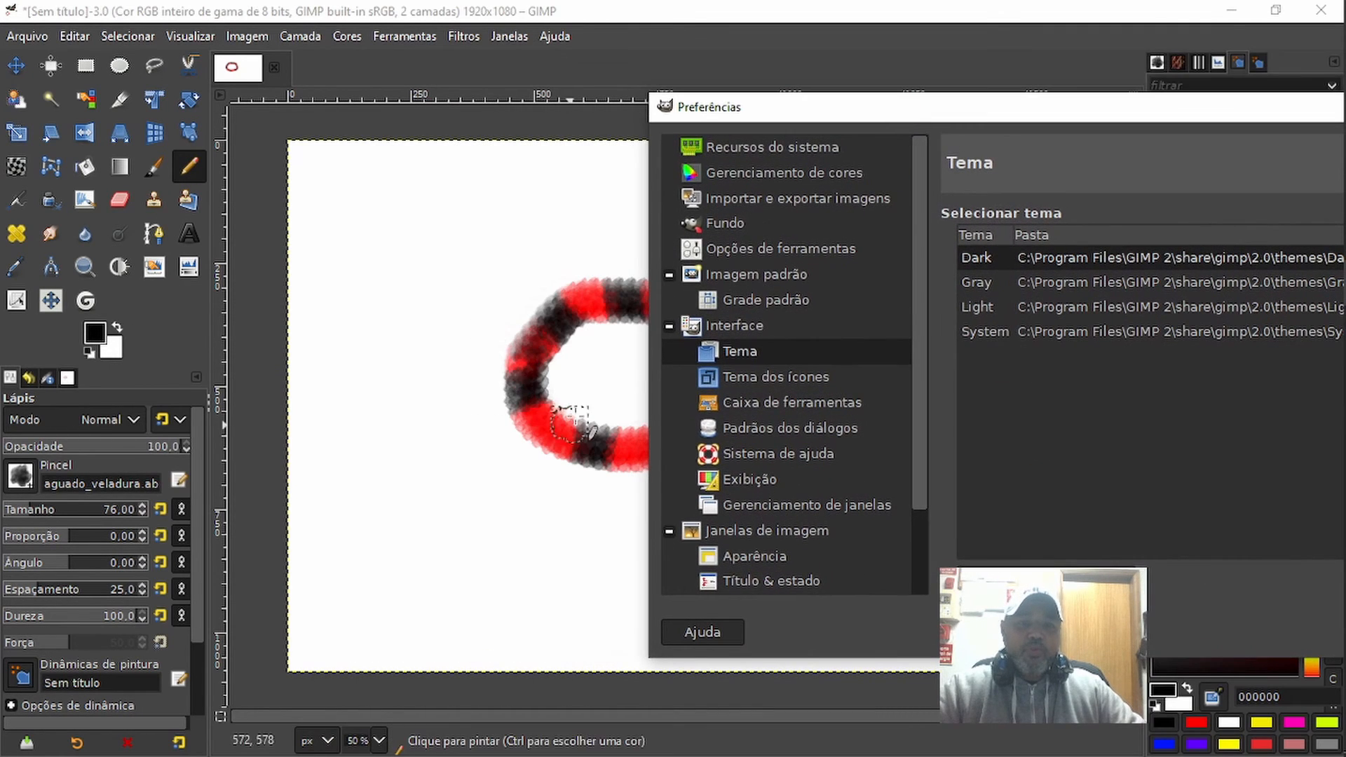
pyautogui.moveTo(1127, 113); pyautogui.dragTo(630, 93)
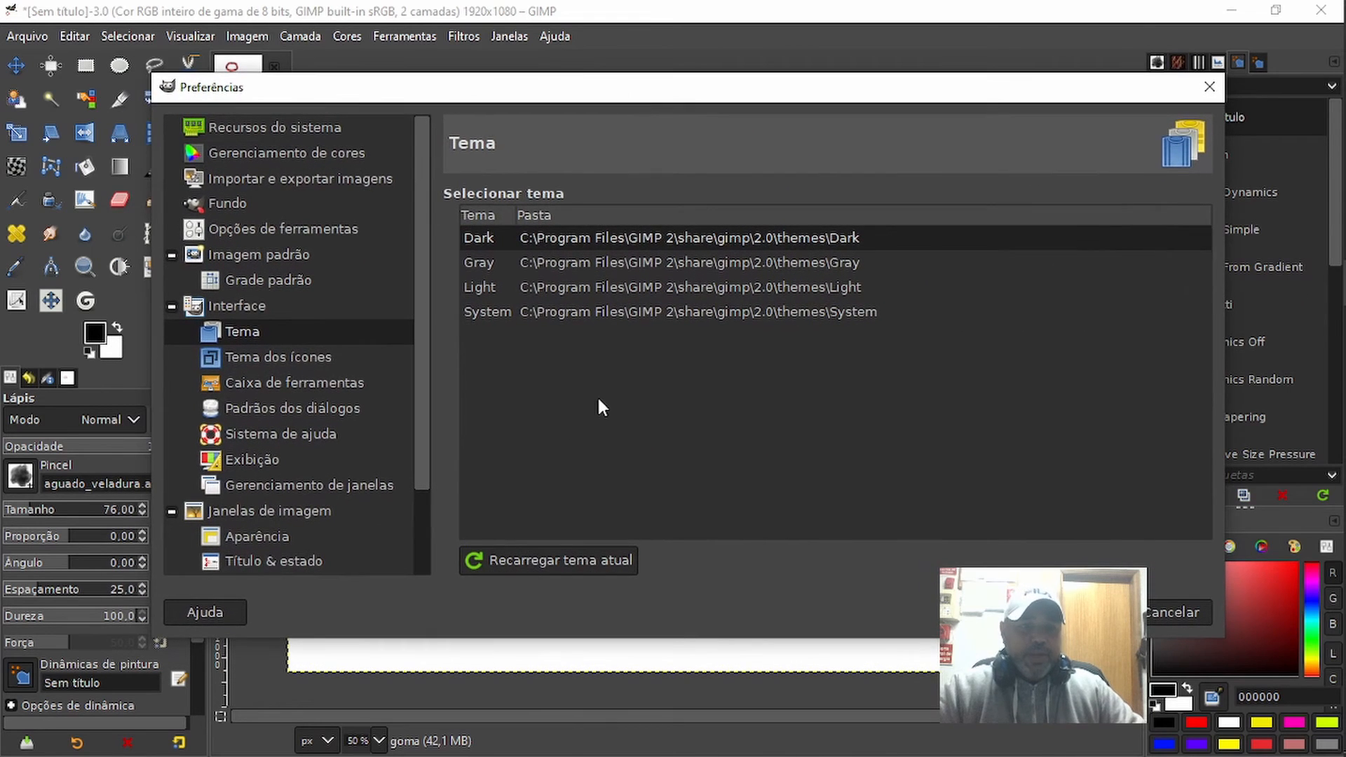
# Try the Color icon theme against the toolbox and return to the Legacy icons
pyautogui.click(285, 359)
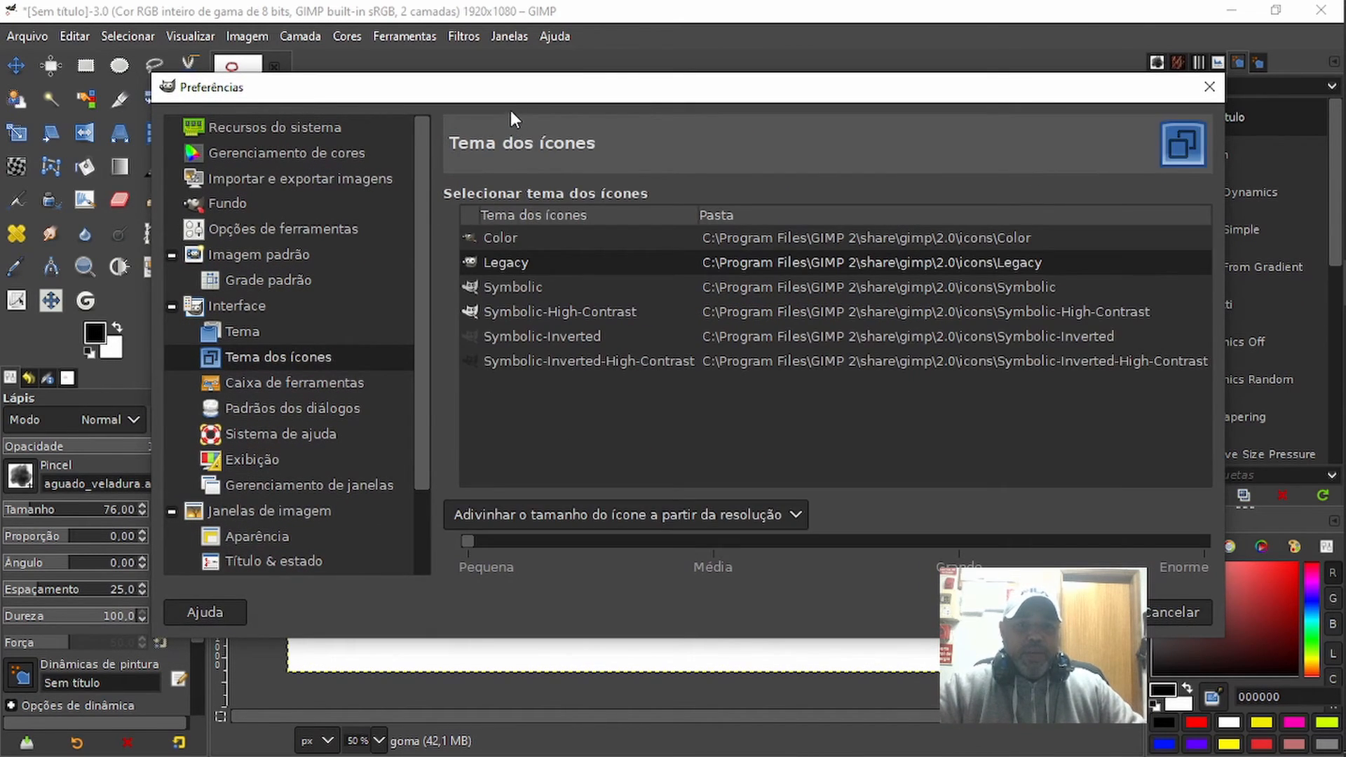
pyautogui.moveTo(511, 91); pyautogui.dragTo(632, 91)
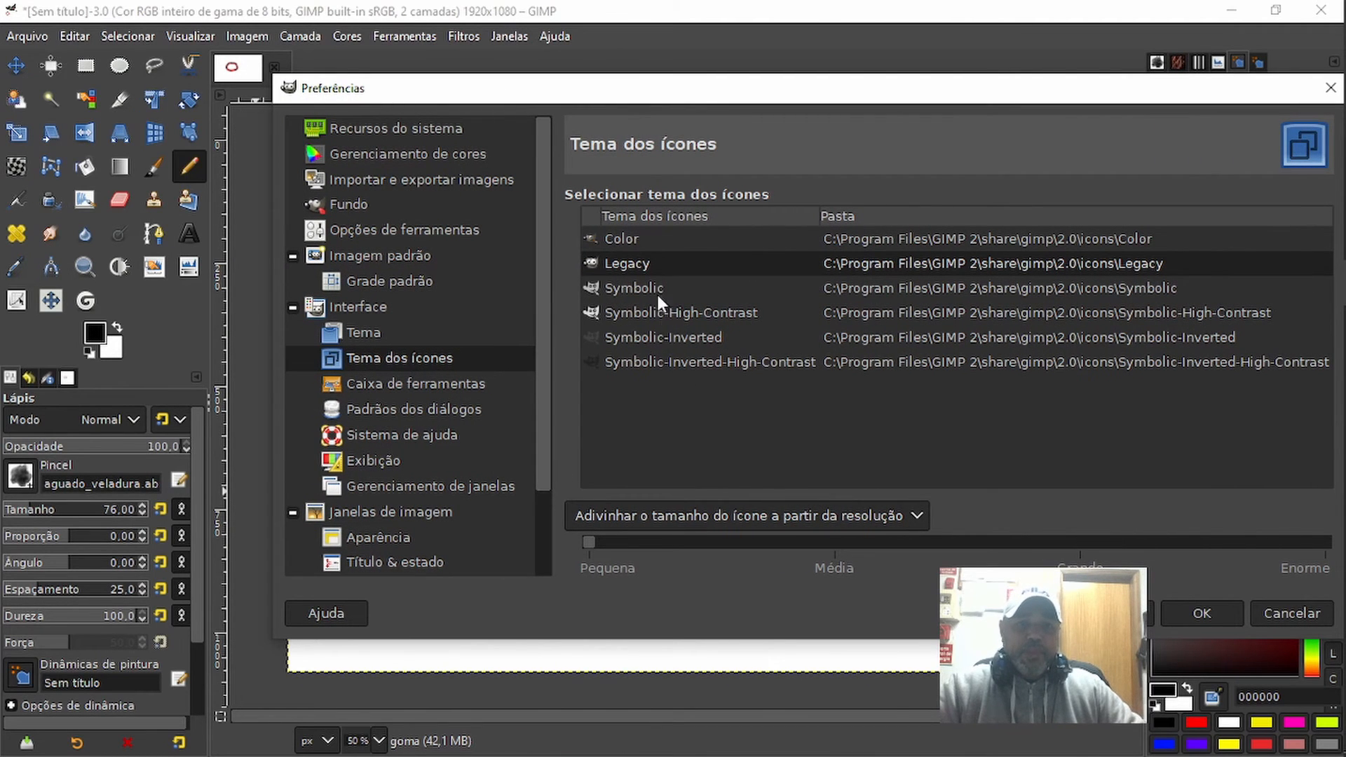
pyautogui.click(632, 239)
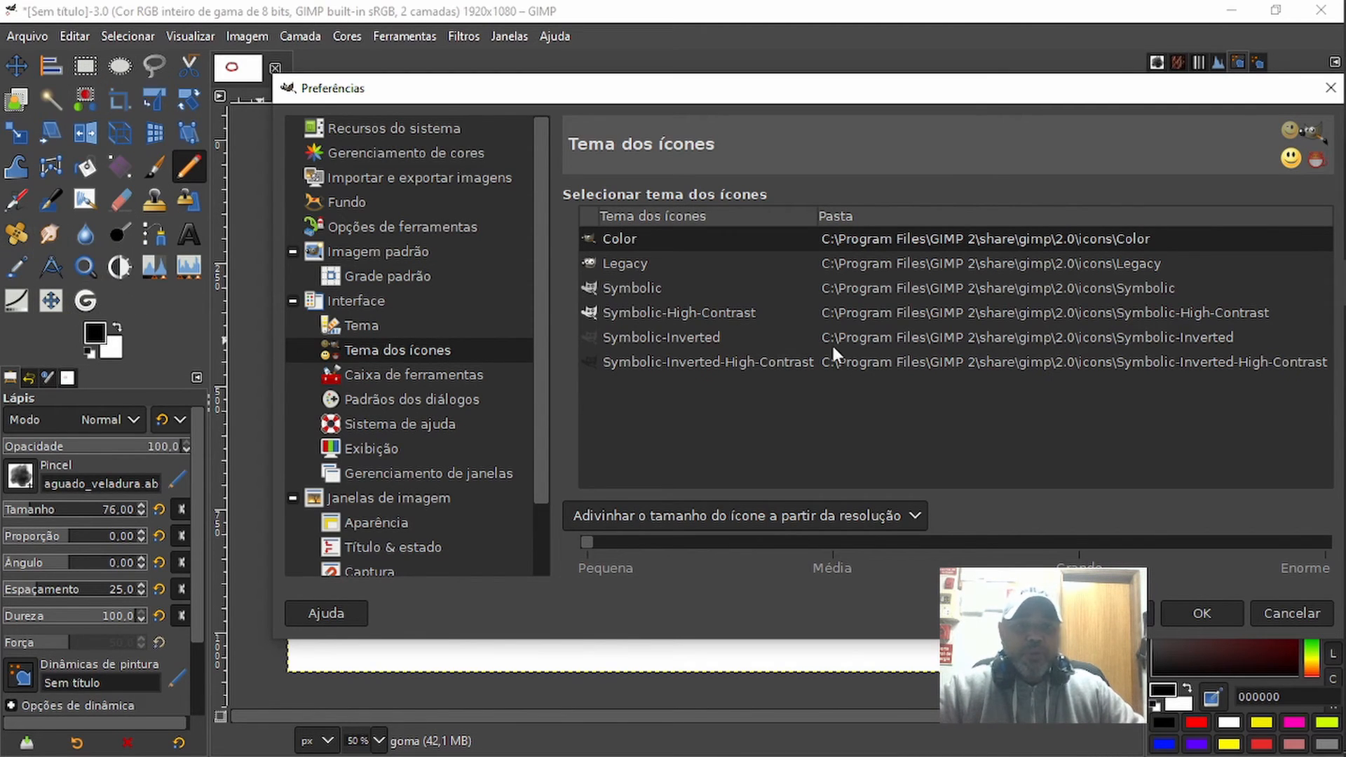
pyautogui.click(647, 261)
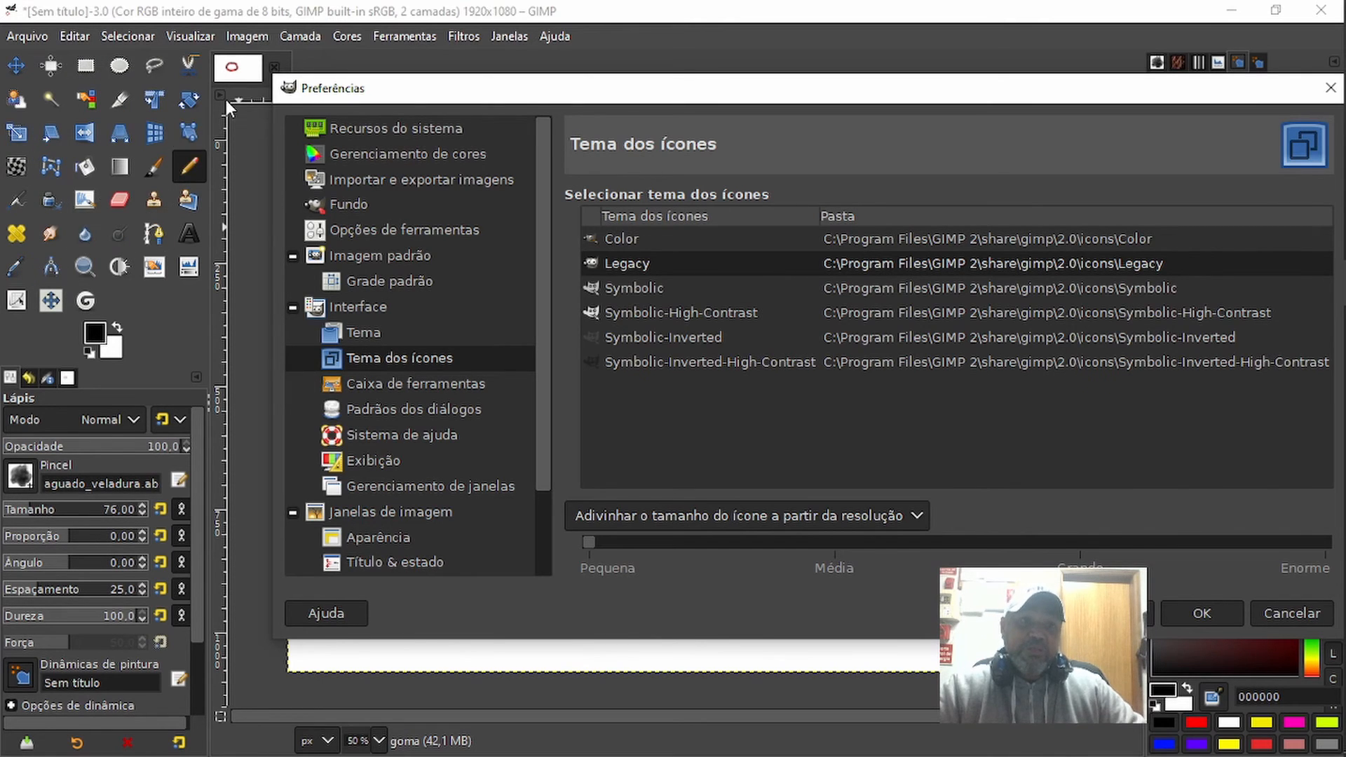
# Try the Symbolic, Symbolic-High-Contrast, Symbolic-Inverted and Symbolic-Inverted-High-Contrast icon themes and restore Legacy
pyautogui.click(629, 289)
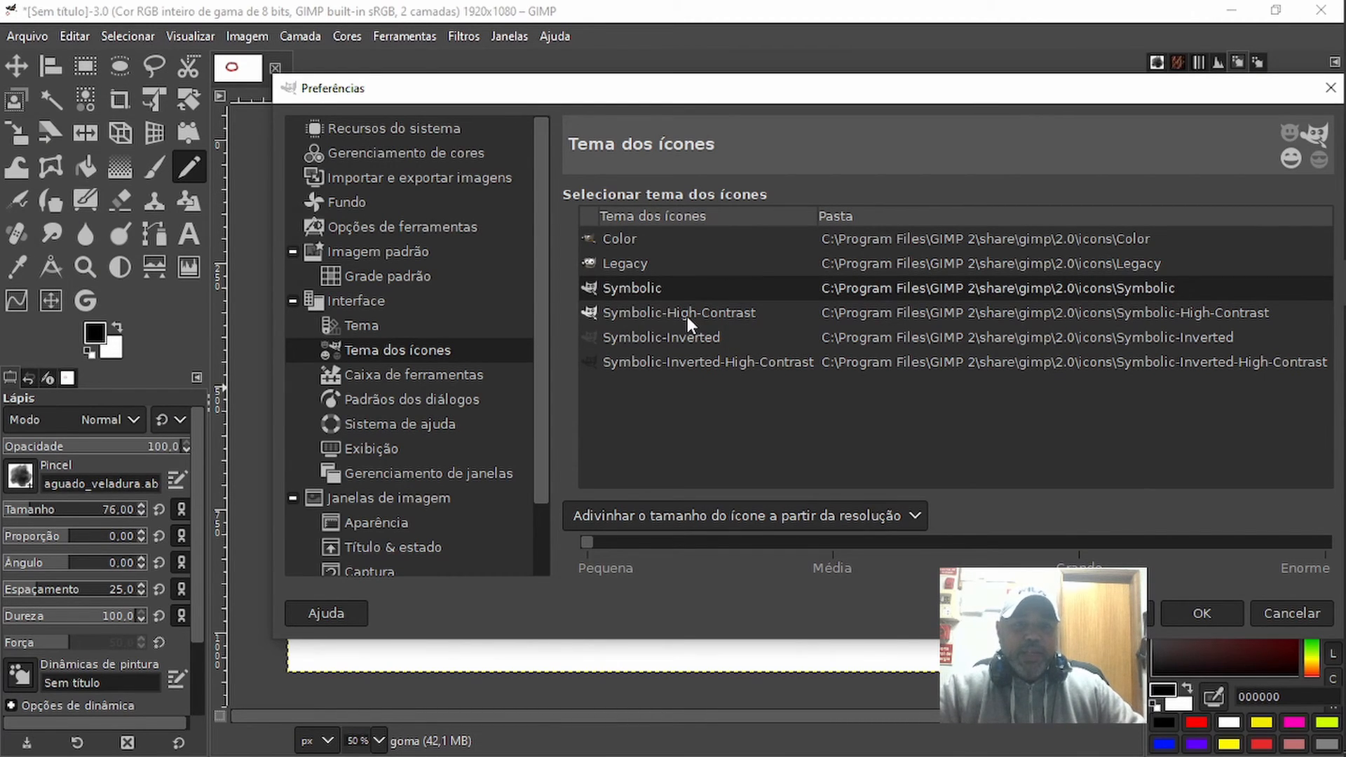
pyautogui.click(639, 310)
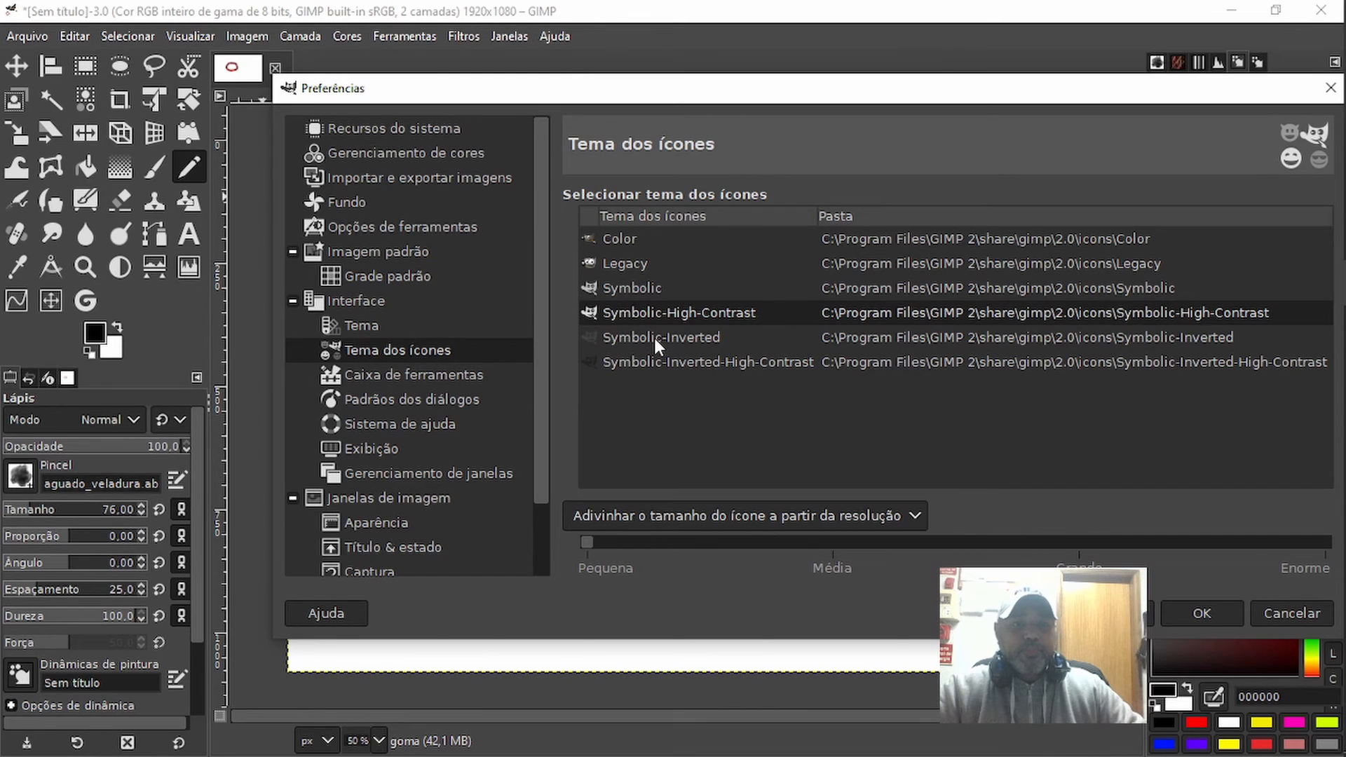
pyautogui.click(654, 338)
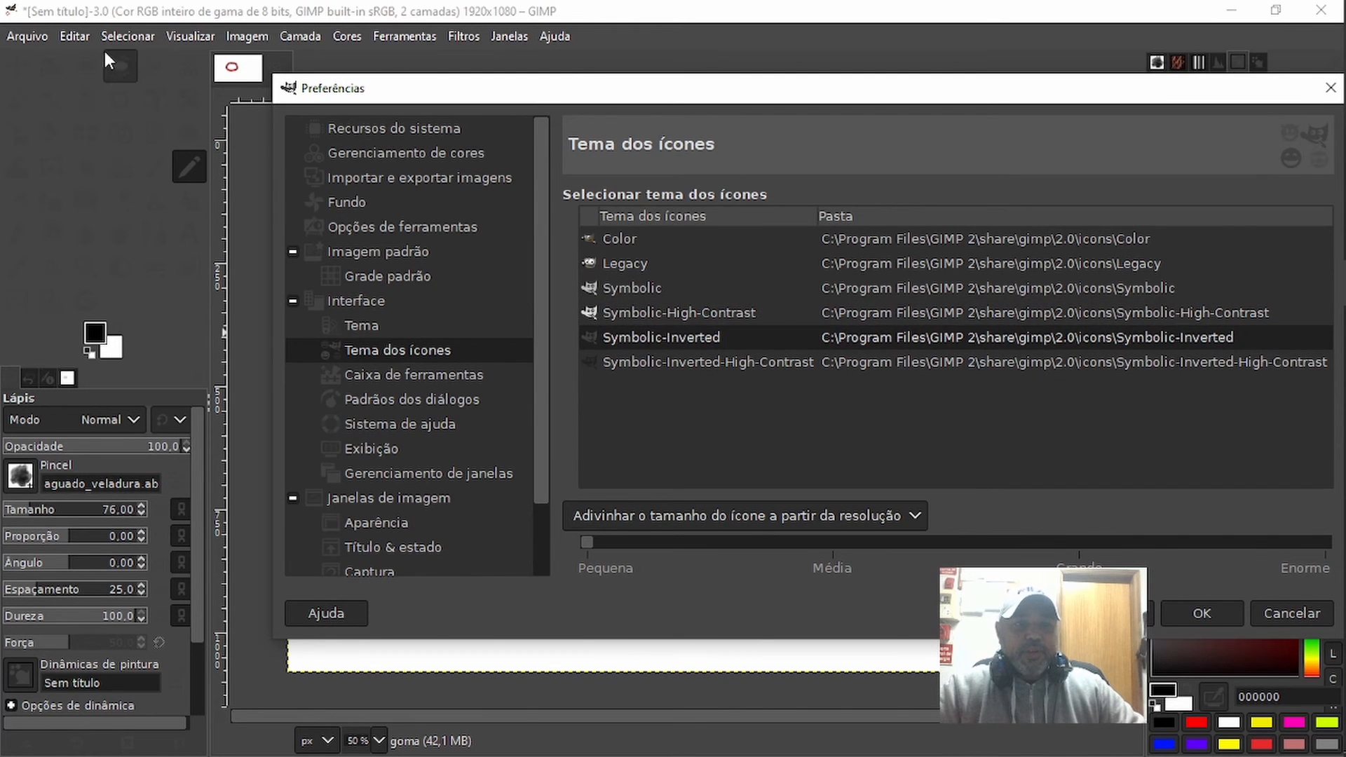
pyautogui.click(681, 363)
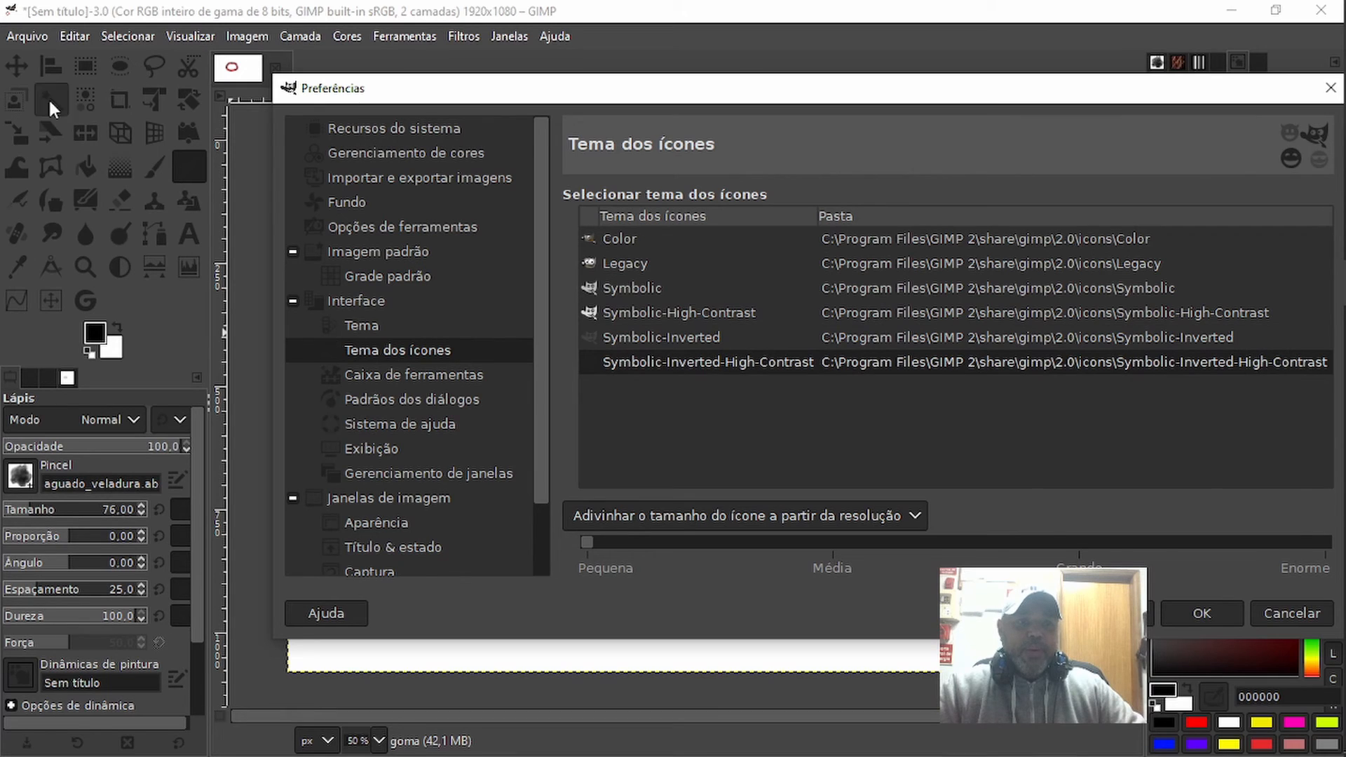
pyautogui.click(634, 269)
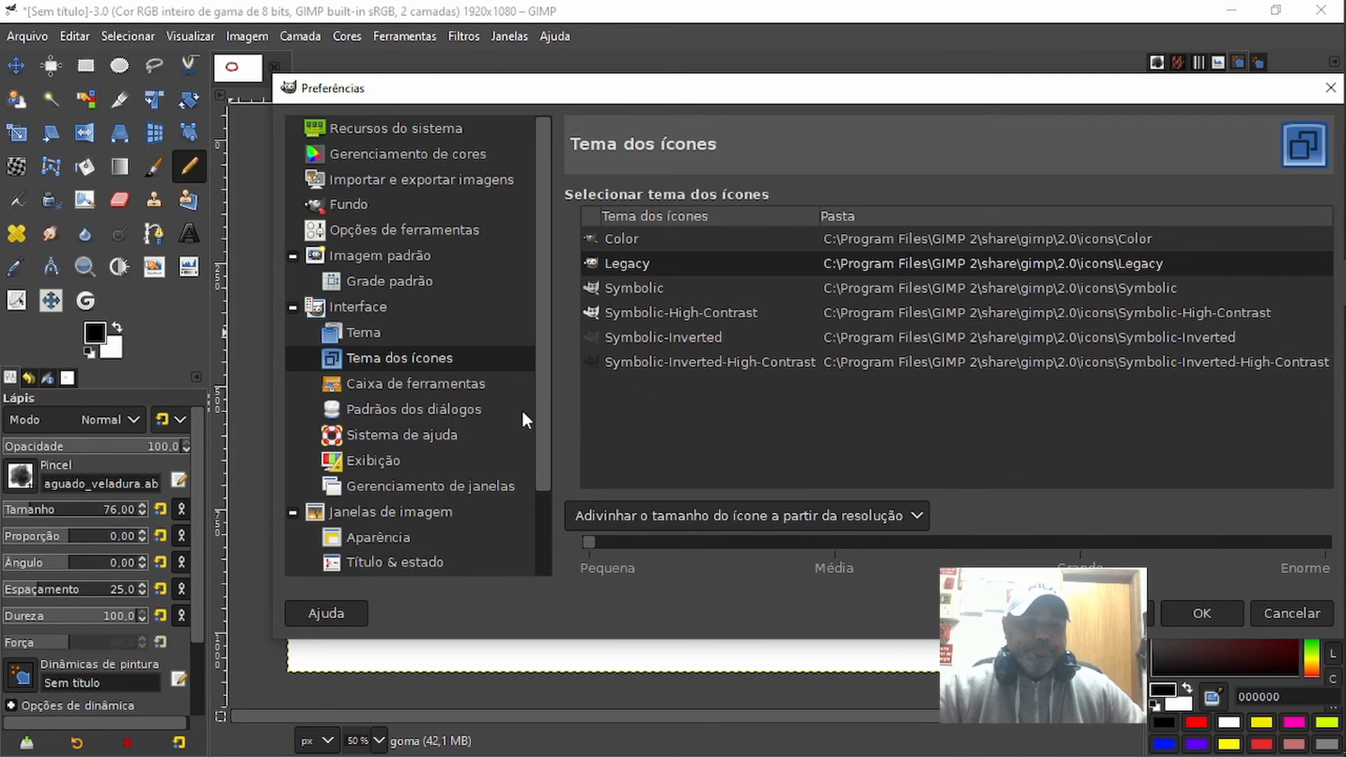
# Examine the preferences for the toolbox, dialog defaults, help system and display
pyautogui.click(418, 384)
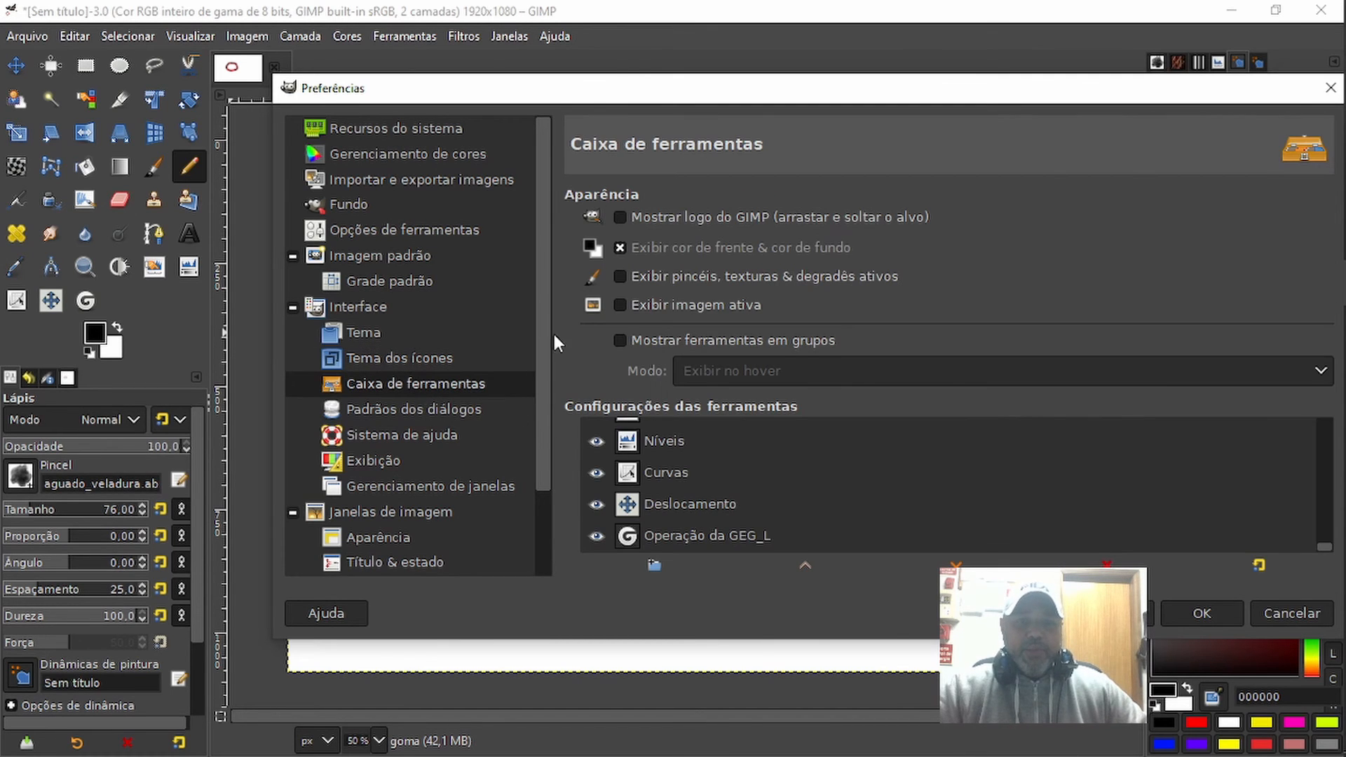
pyautogui.moveTo(894, 102); pyautogui.dragTo(816, 67)
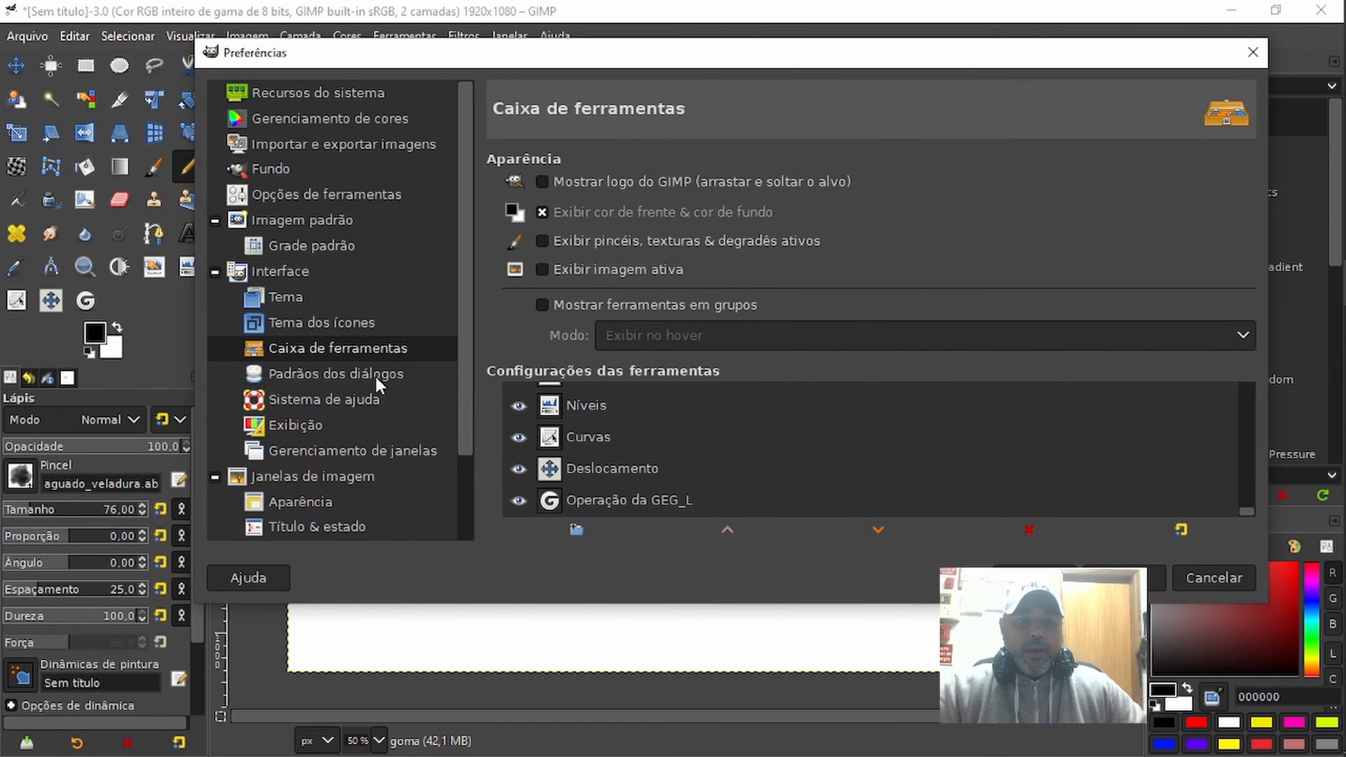
pyautogui.click(374, 378)
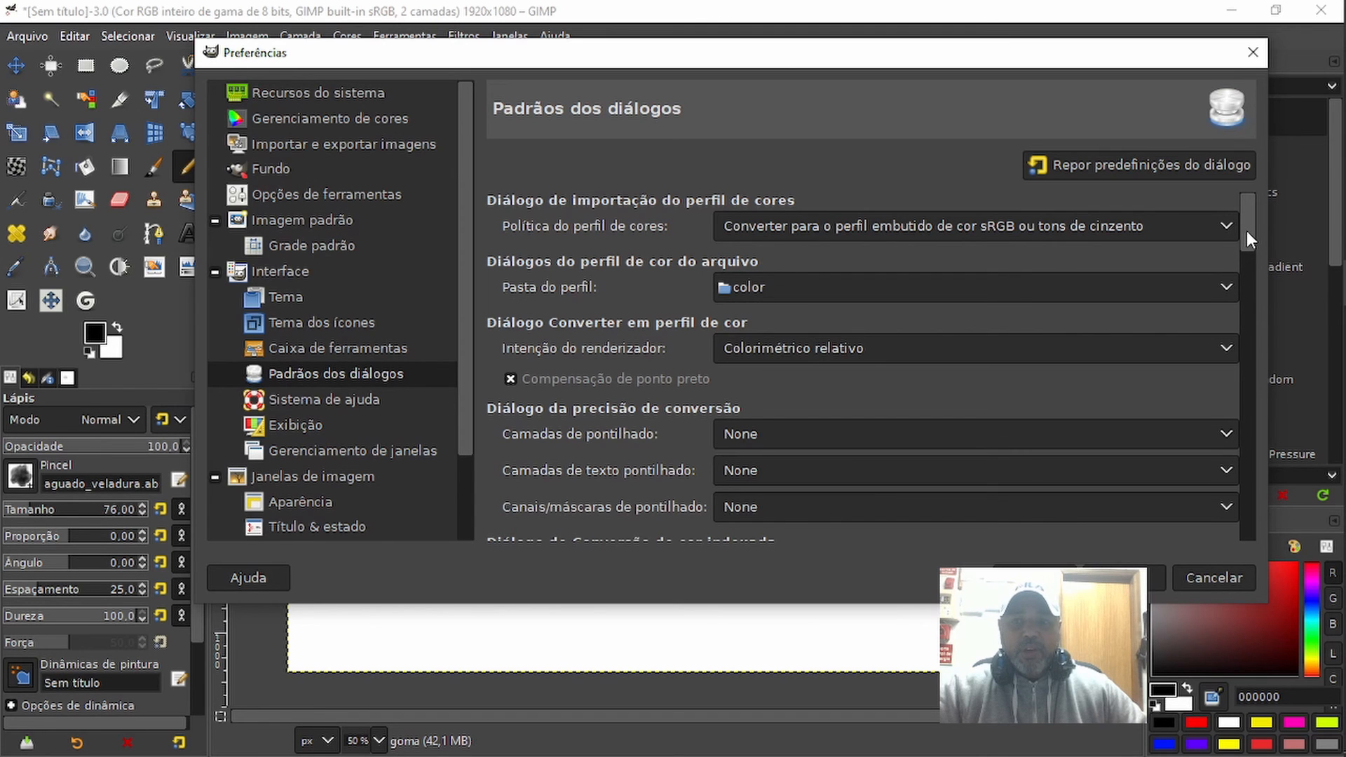
pyautogui.moveTo(1246, 230); pyautogui.dragTo(1251, 301)
pyautogui.moveTo(1252, 325); pyautogui.dragTo(1272, 212)
pyautogui.click(347, 397)
pyautogui.click(316, 428)
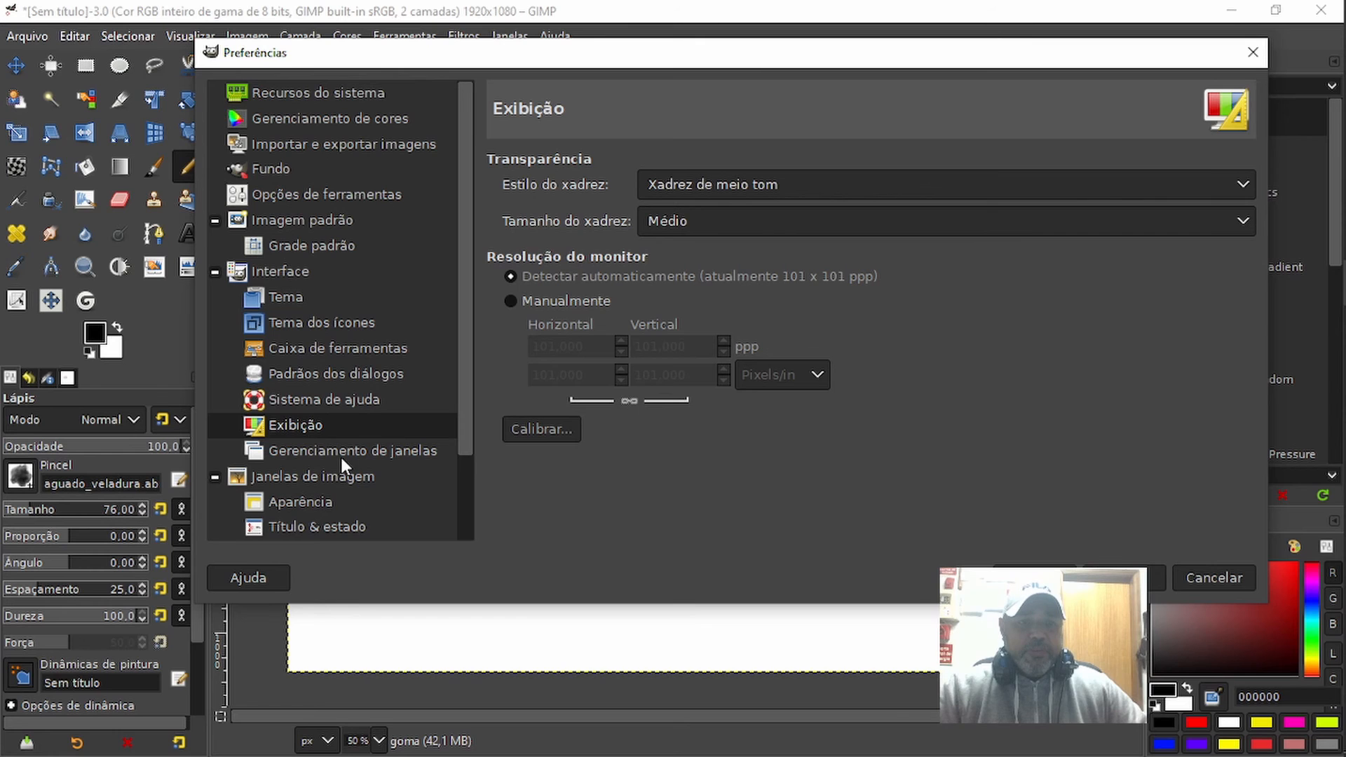
# Examine the window management settings and the image windows' appearance, title and status, and snapping settings
pyautogui.moveTo(465, 410); pyautogui.dragTo(475, 553)
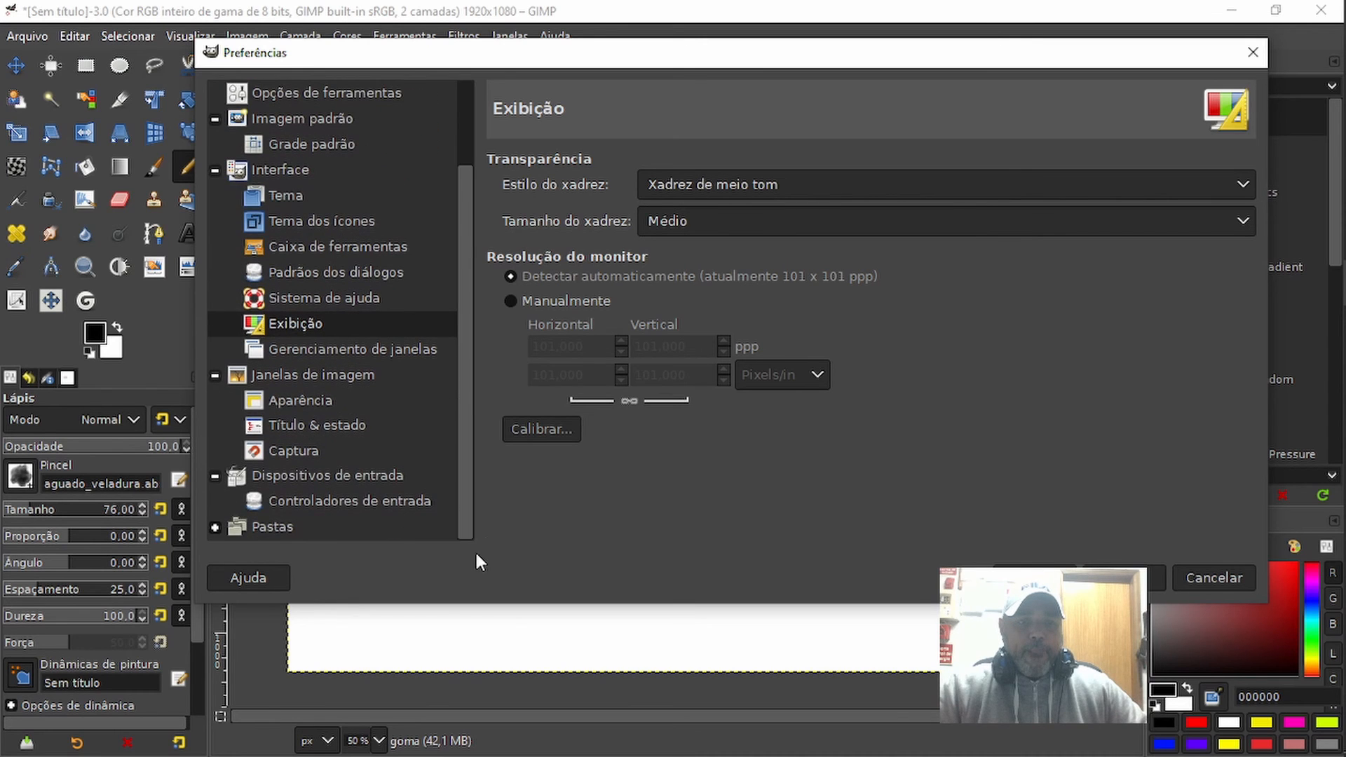
pyautogui.click(360, 355)
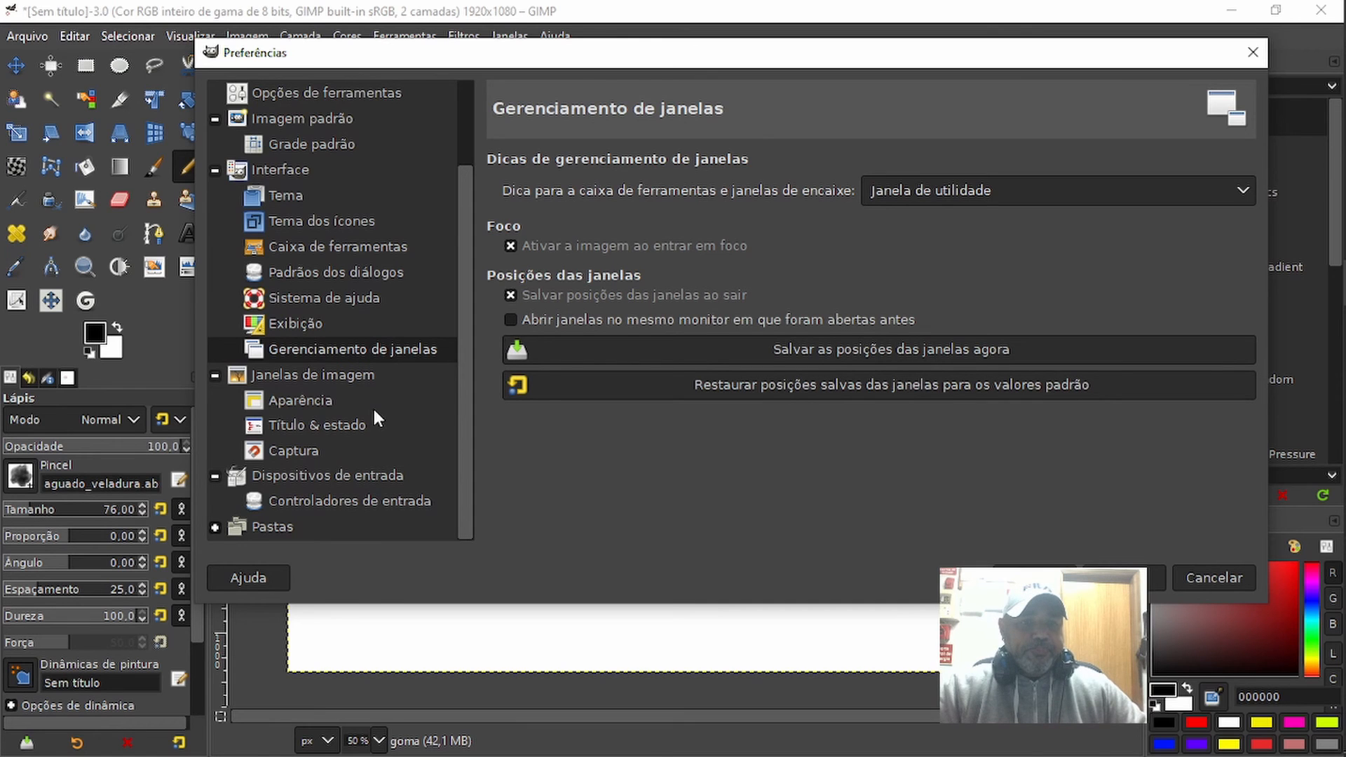
pyautogui.click(315, 379)
pyautogui.click(319, 400)
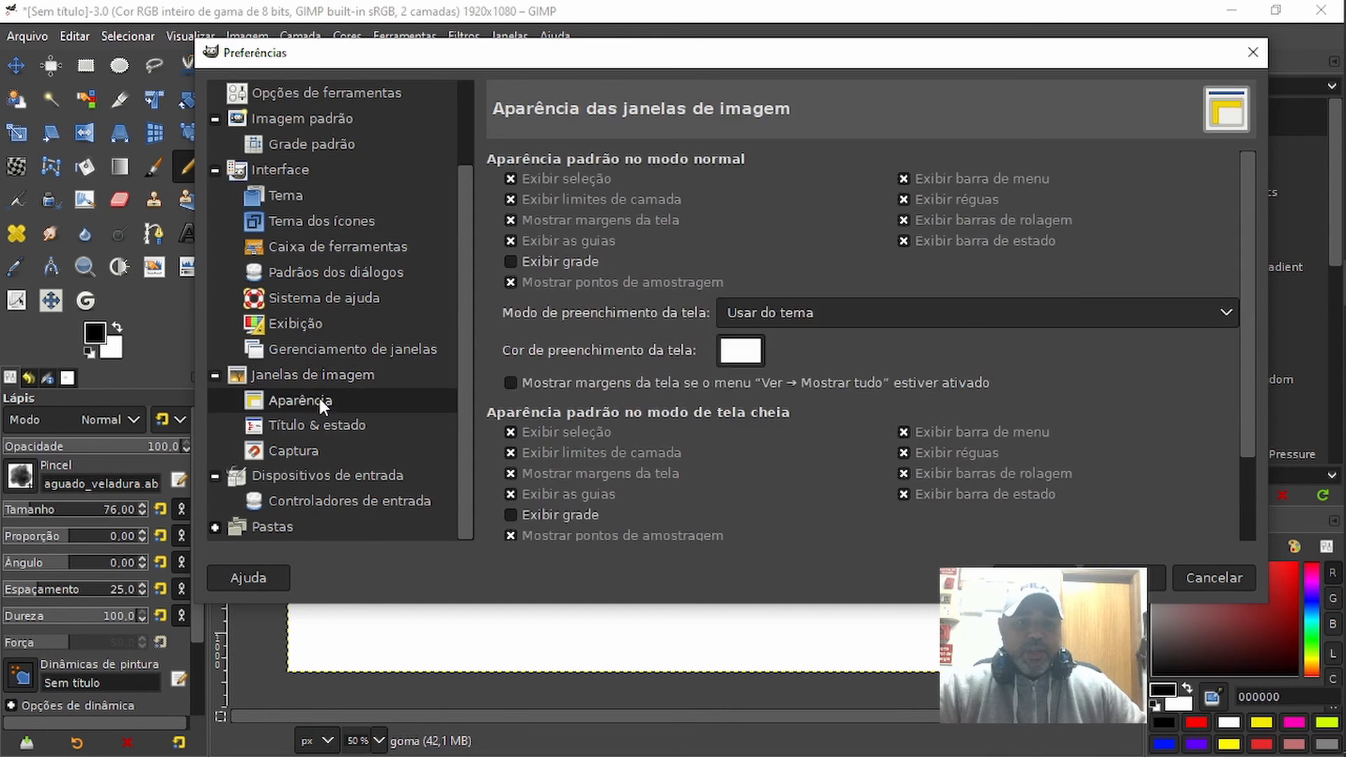
pyautogui.click(321, 425)
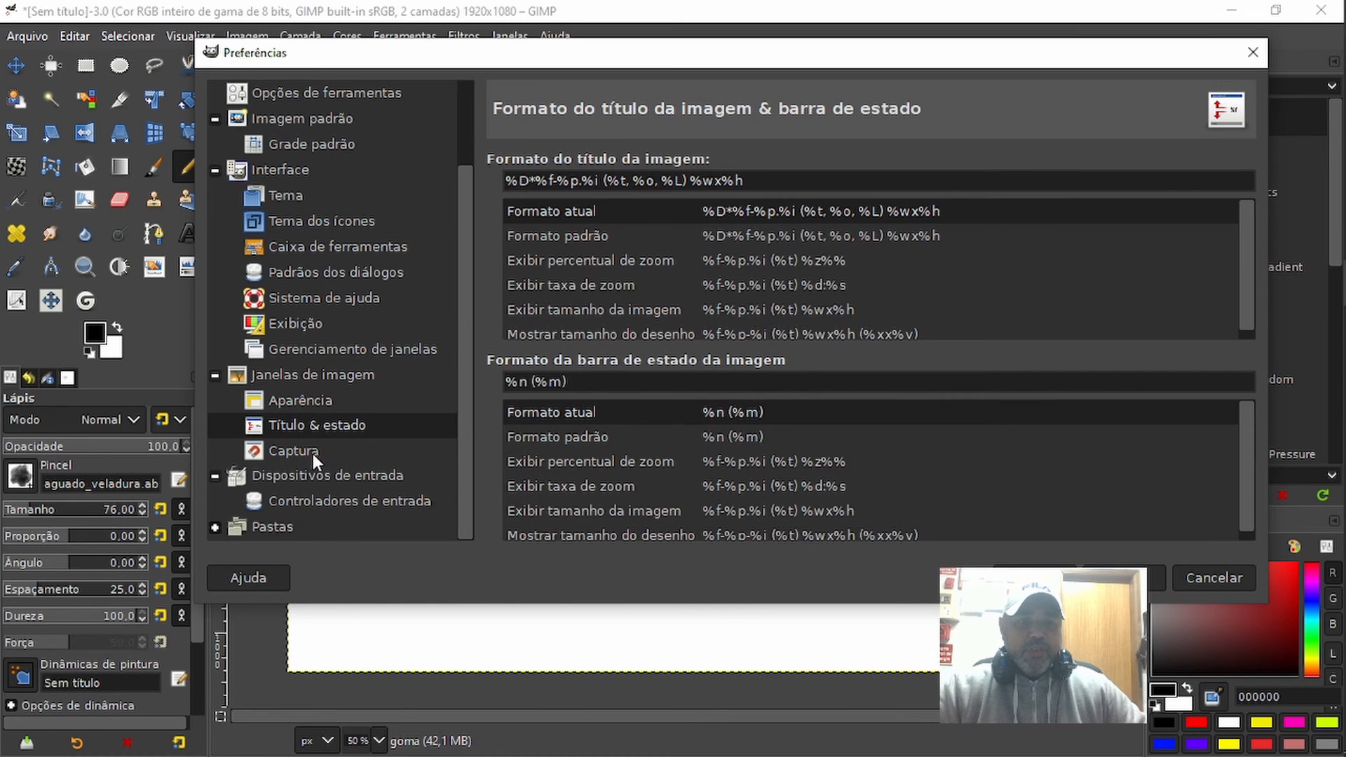
pyautogui.click(305, 452)
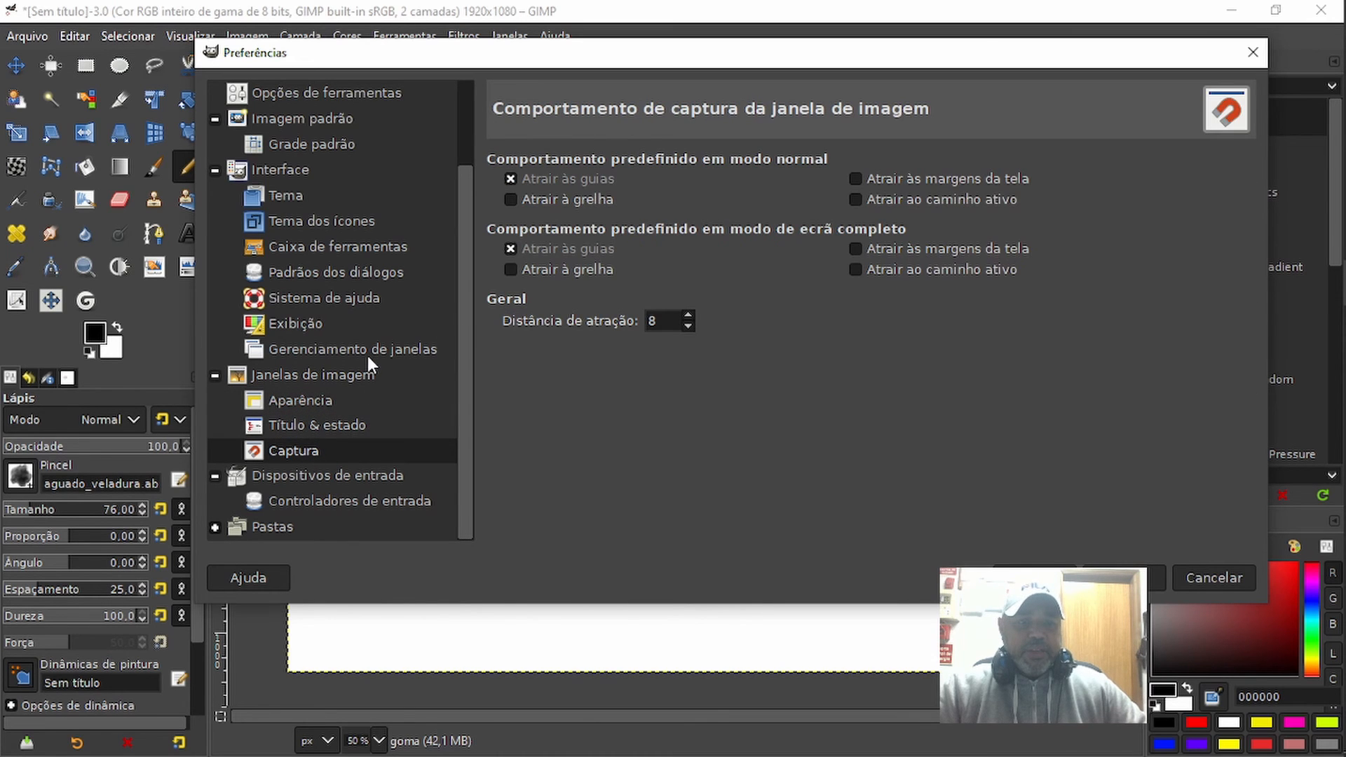
# Examine the extended input device configuration, including the Core Pointer's mode options, and close it without saving
pyautogui.click(315, 476)
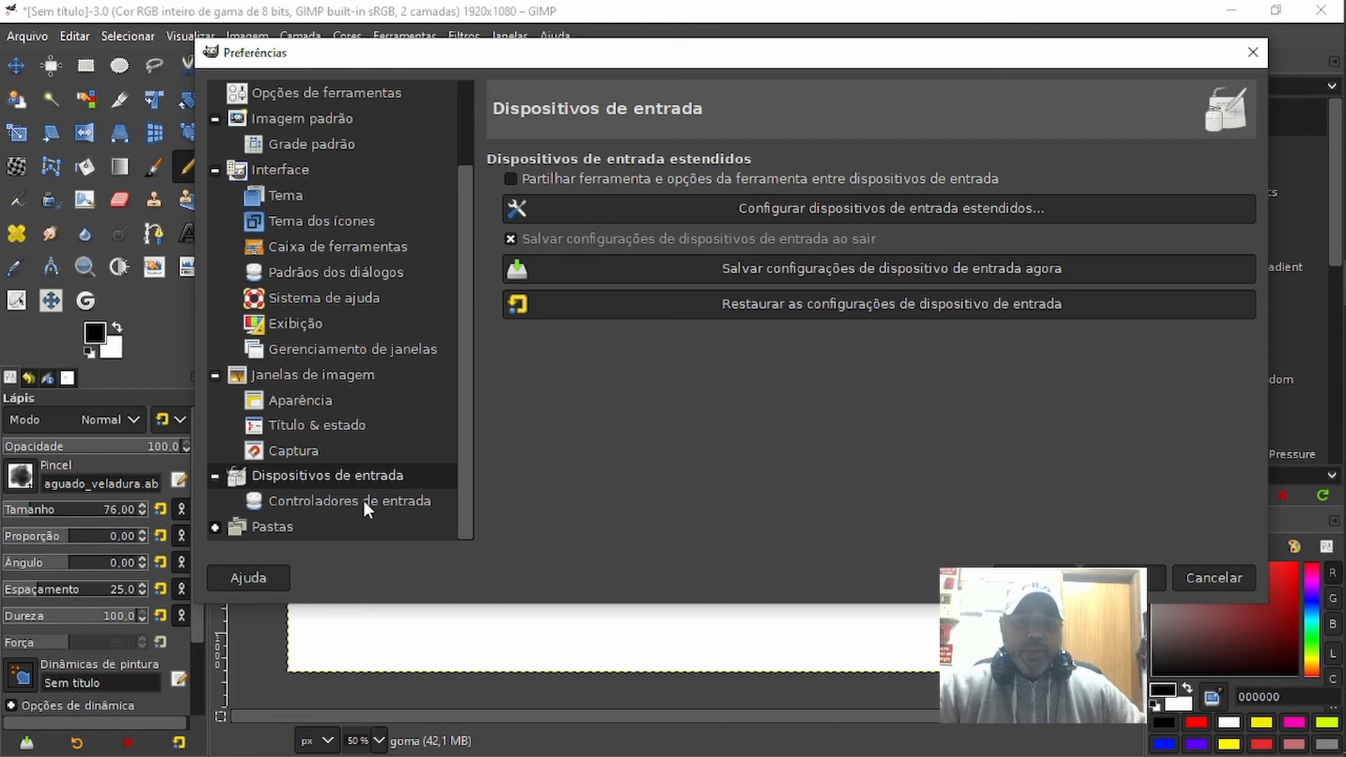
pyautogui.click(768, 209)
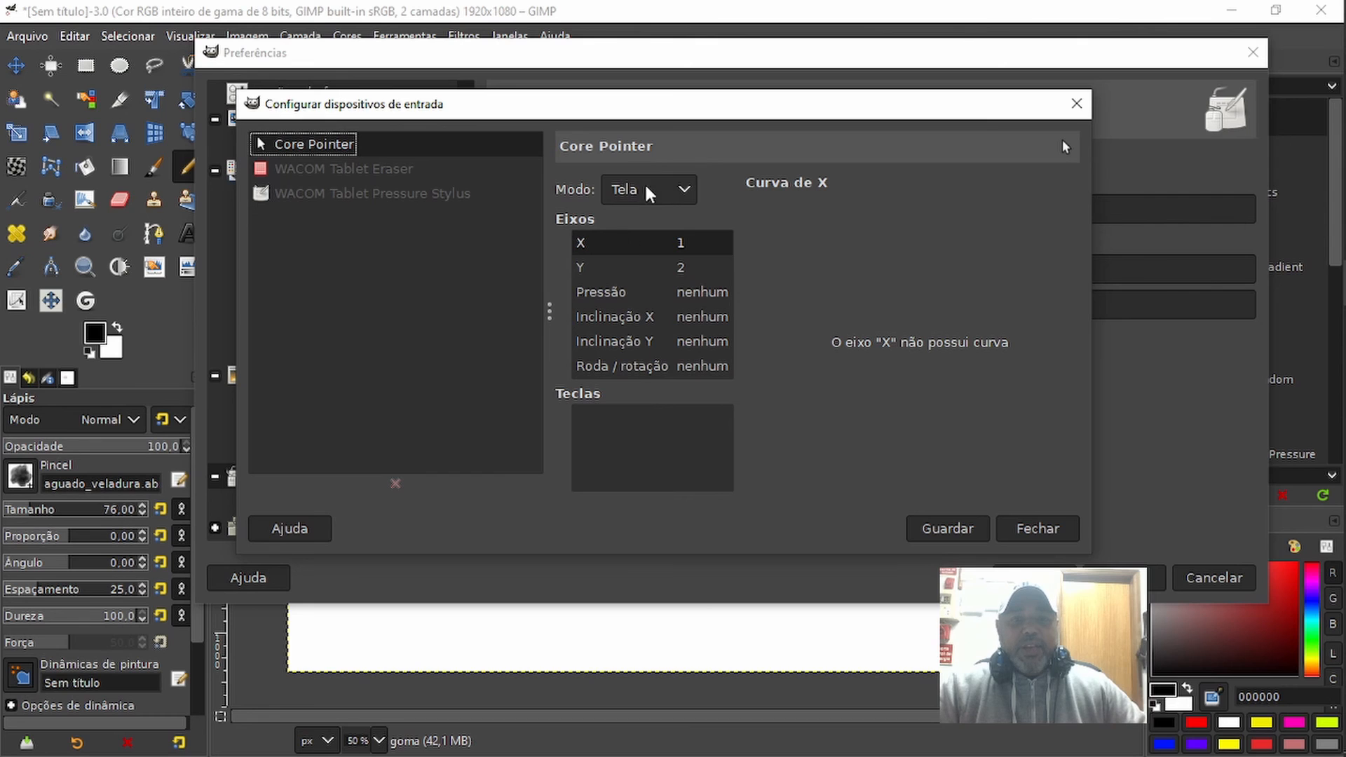
pyautogui.click(684, 197)
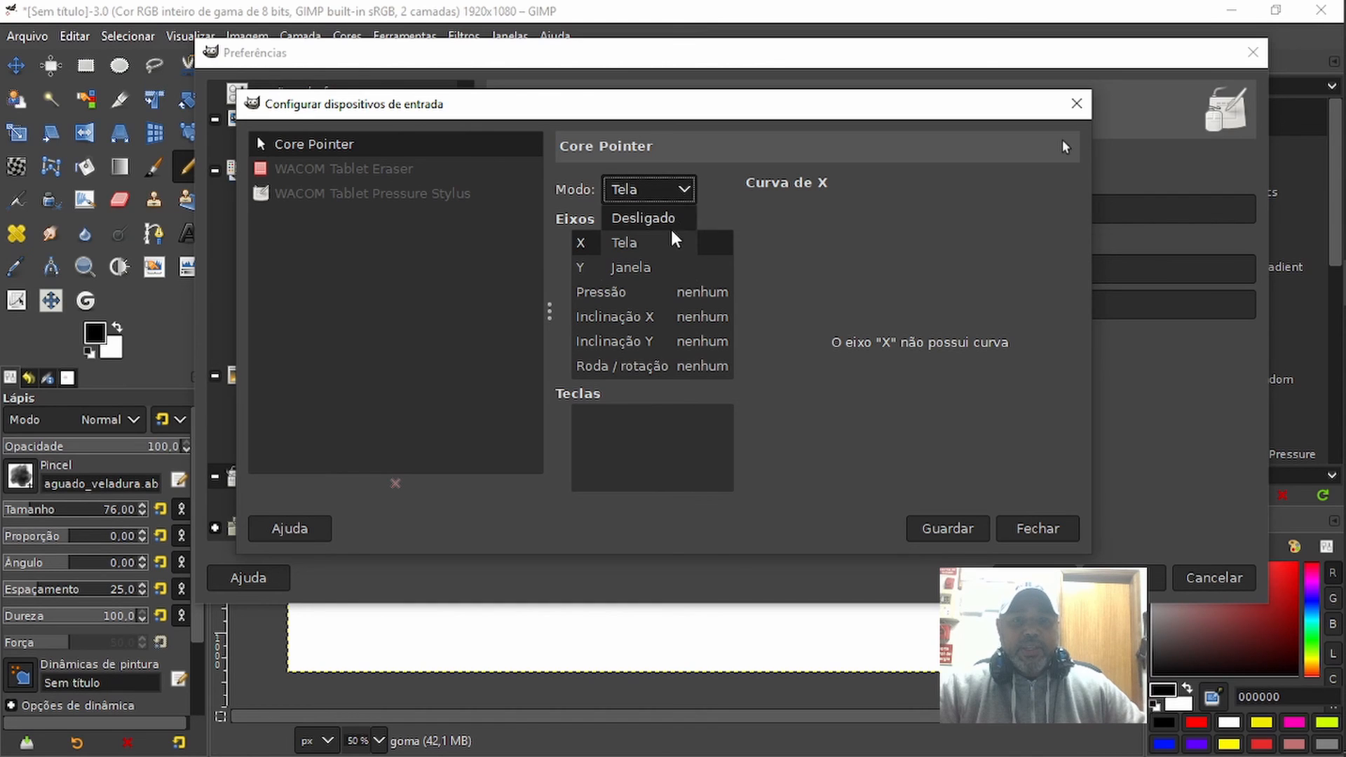
pyautogui.click(686, 189)
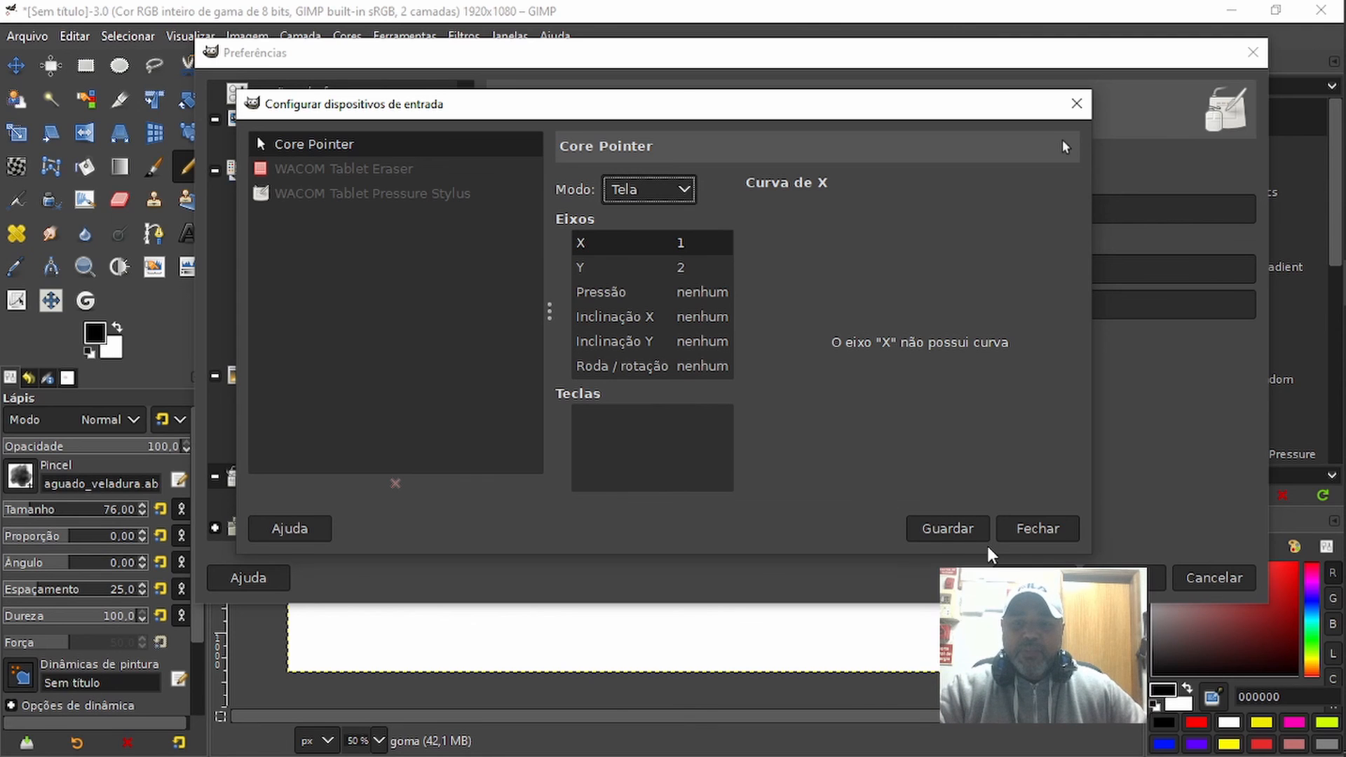
pyautogui.click(1025, 531)
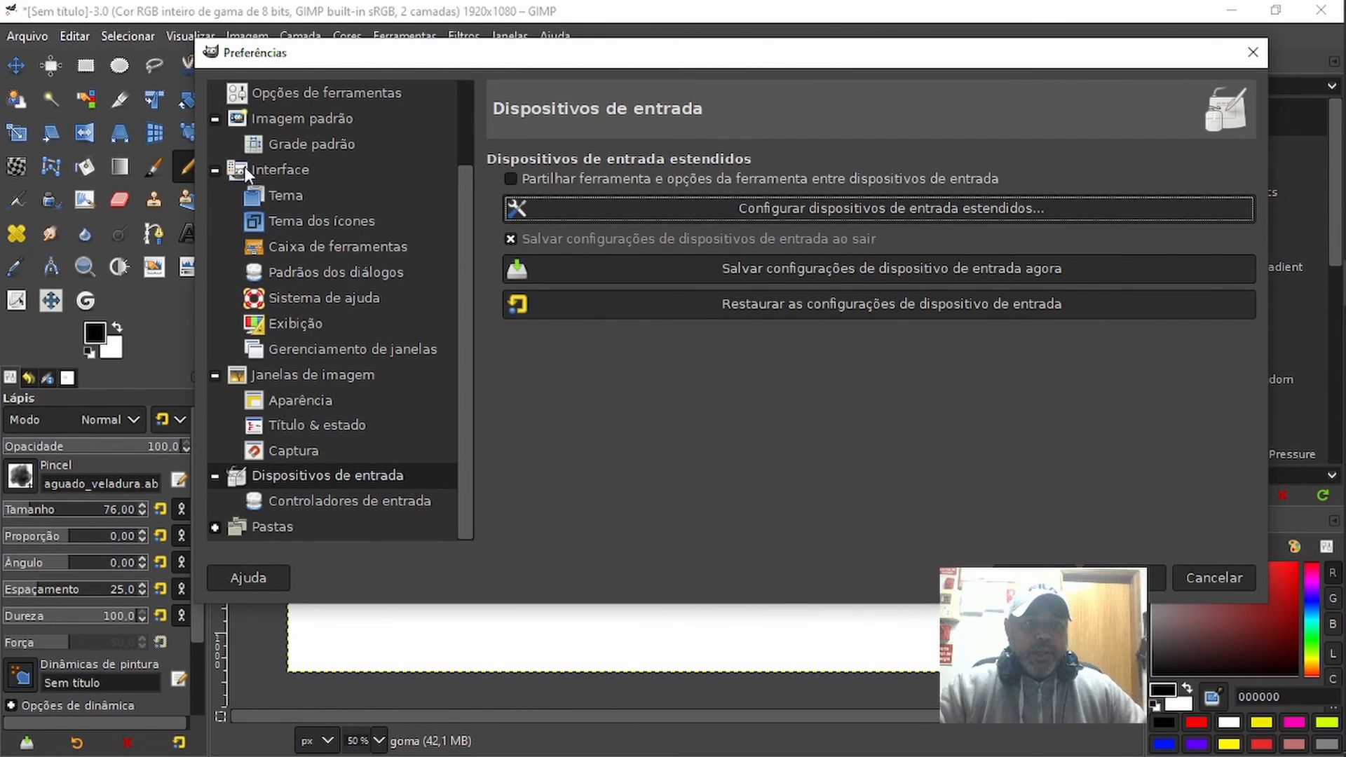
# Collapse the default image, interface and image window categories, examine the folder categories and brush folders, and cancel the preferences
pyautogui.click(215, 119)
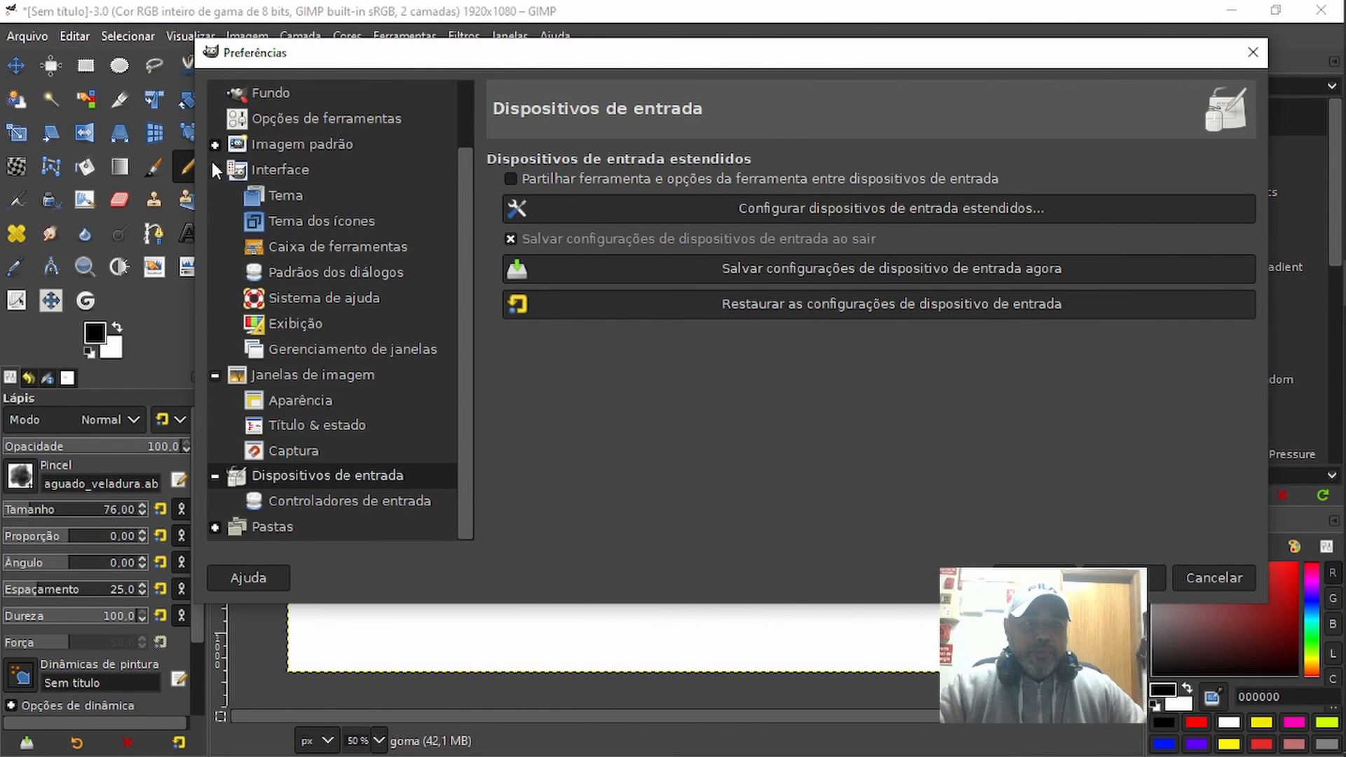
pyautogui.click(214, 170)
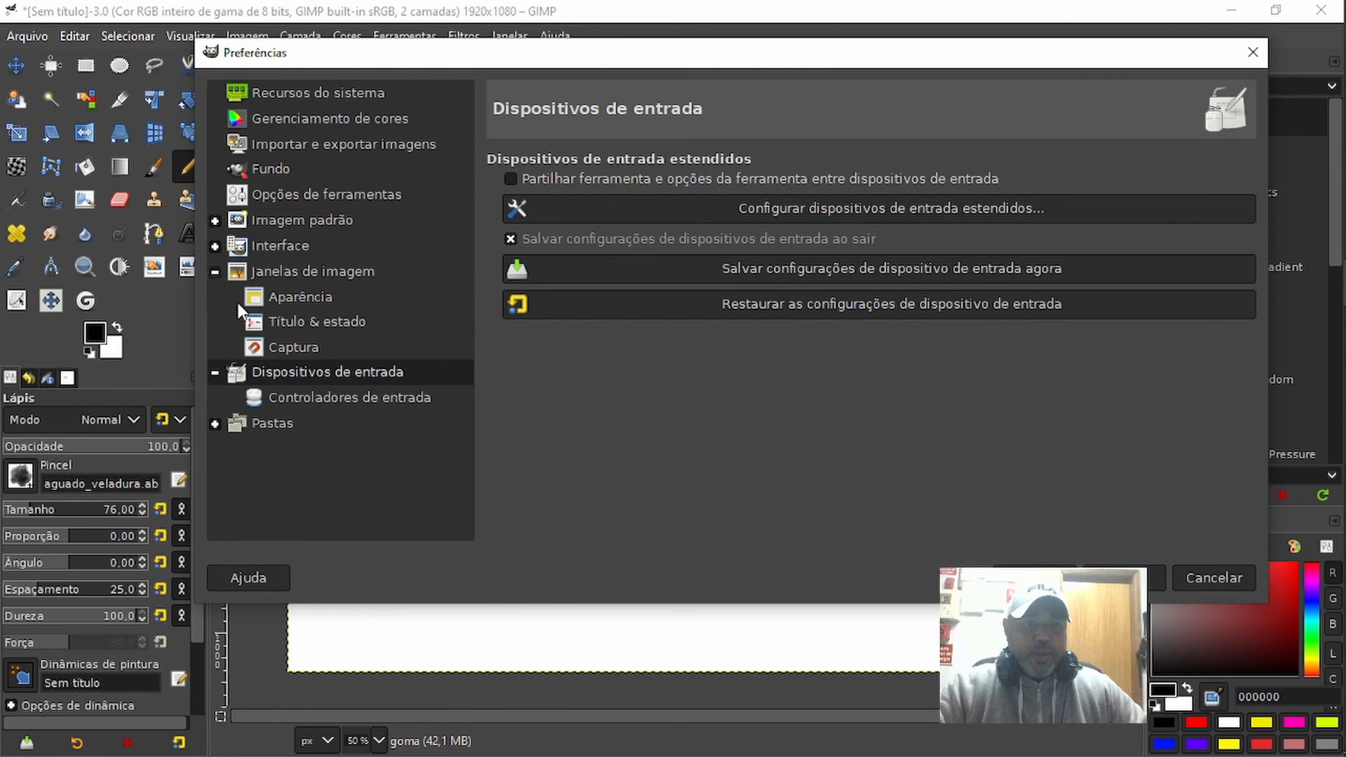
pyautogui.click(215, 272)
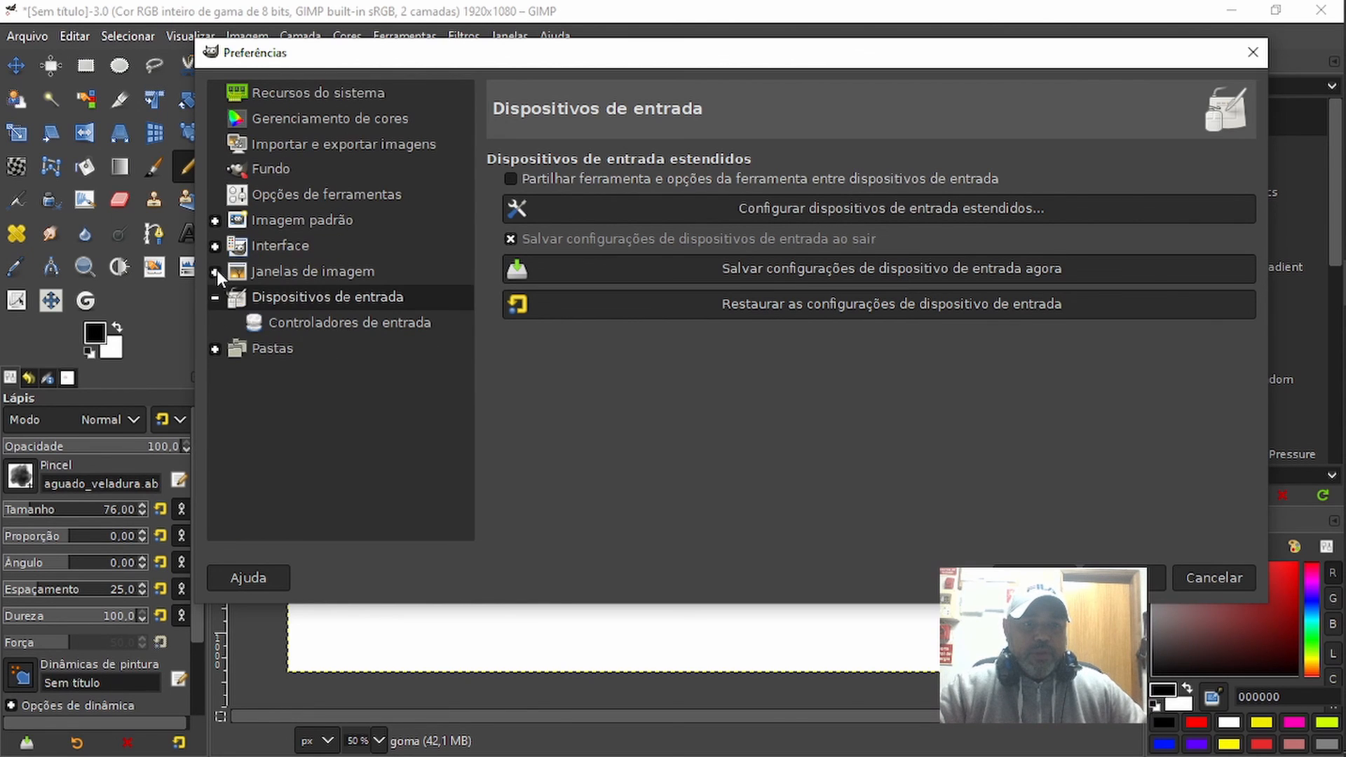
pyautogui.click(215, 349)
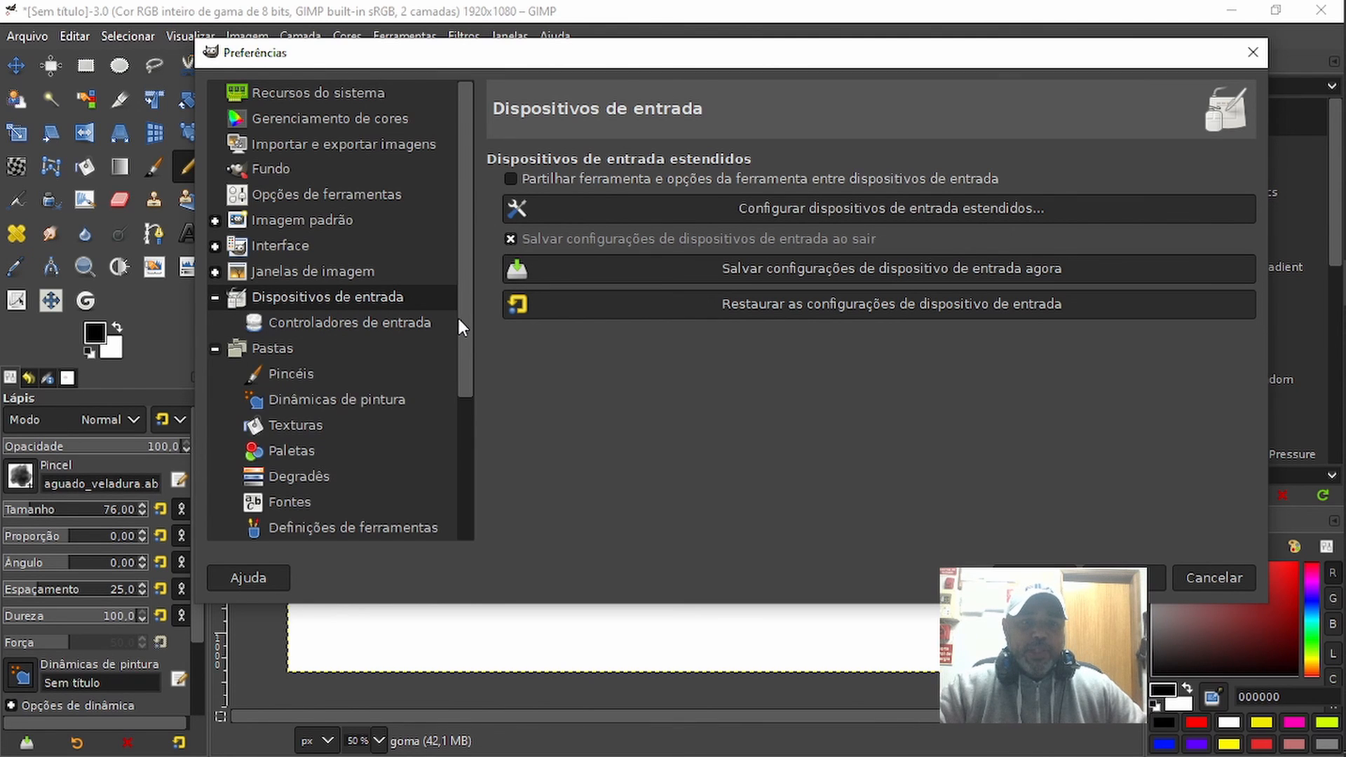
pyautogui.moveTo(459, 316); pyautogui.dragTo(484, 460)
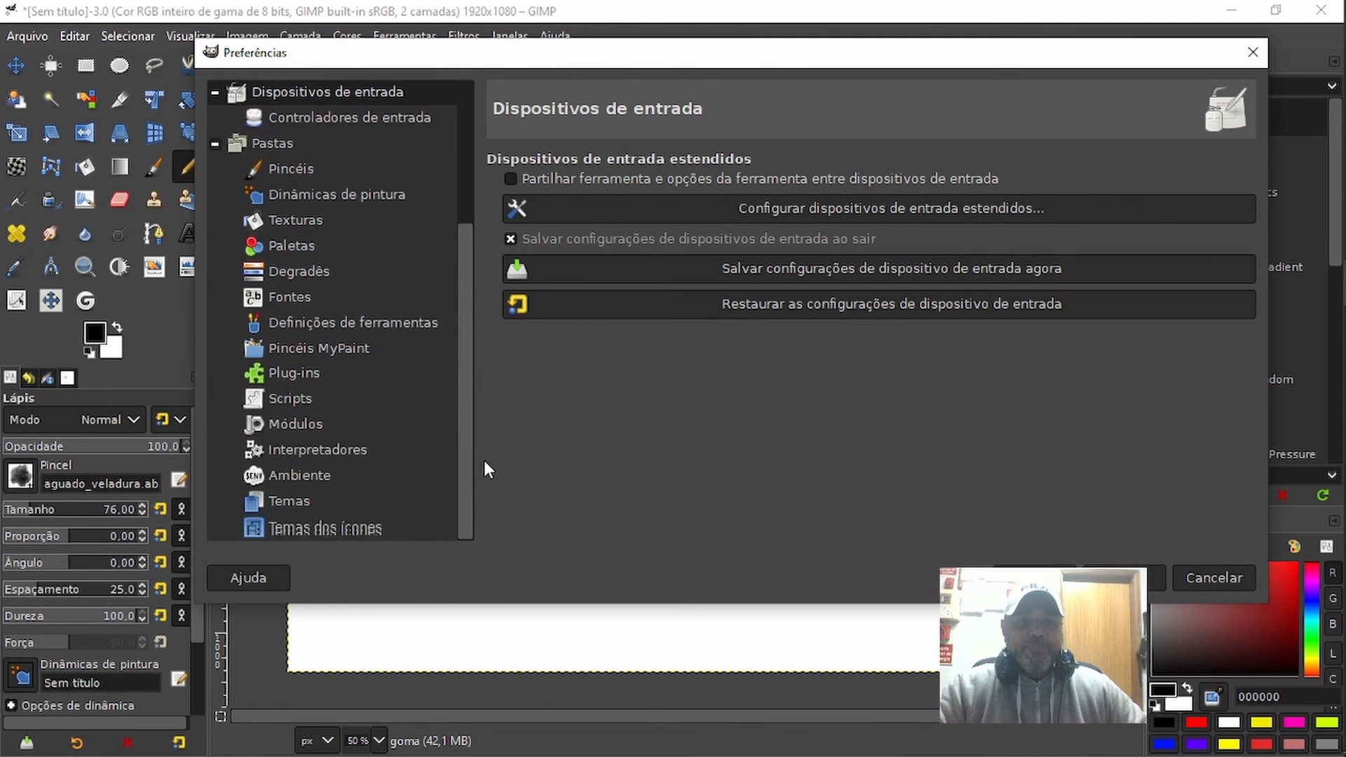
pyautogui.click(292, 170)
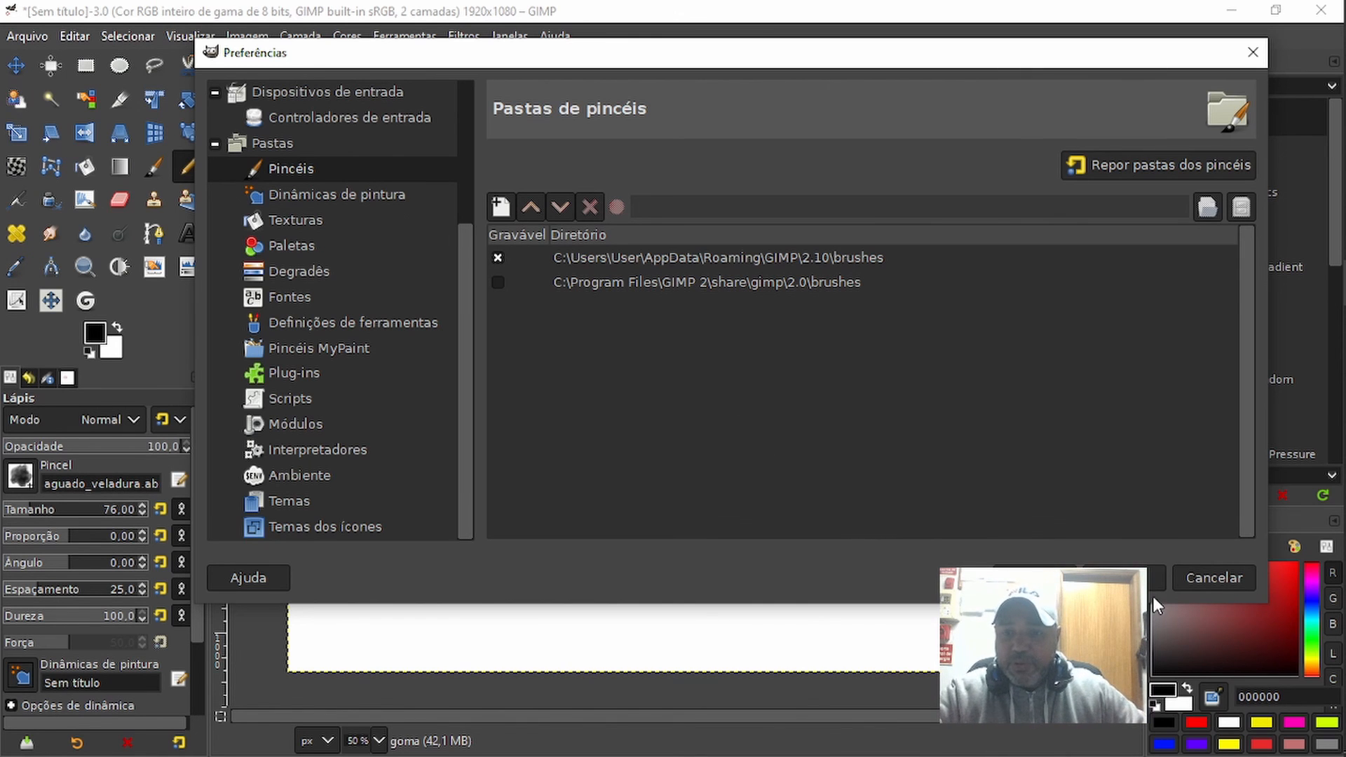
pyautogui.click(1196, 579)
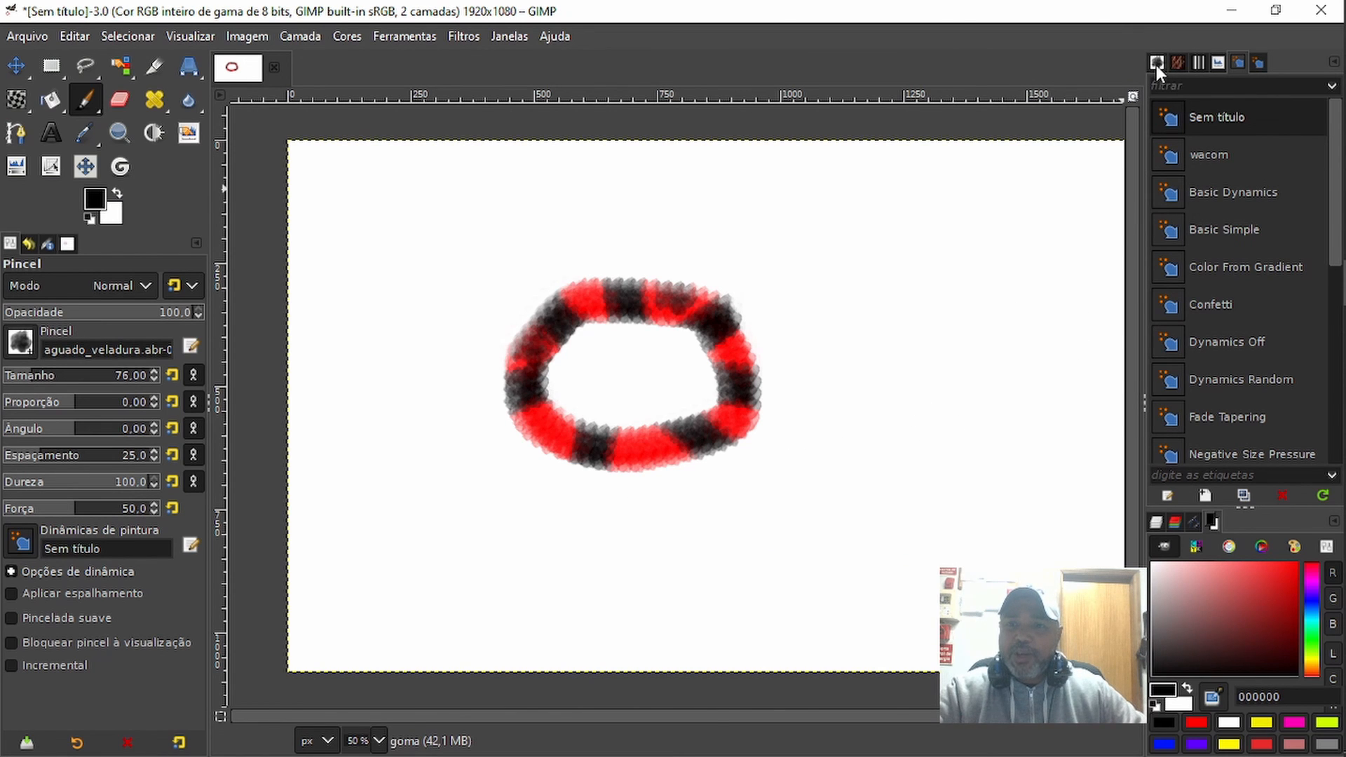
# Show the available brushes and browse through their thumbnails
pyautogui.click(1157, 63)
pyautogui.scroll(-1, 1274, 298)
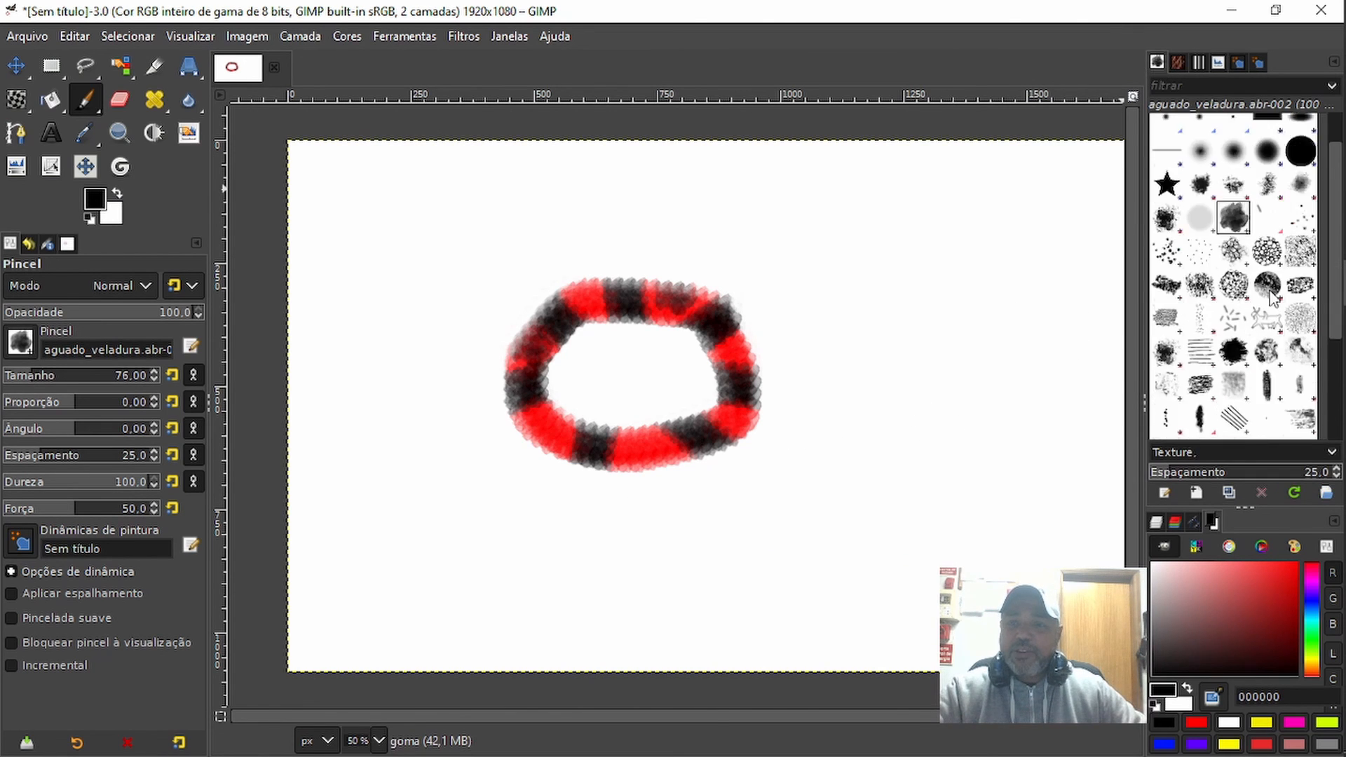